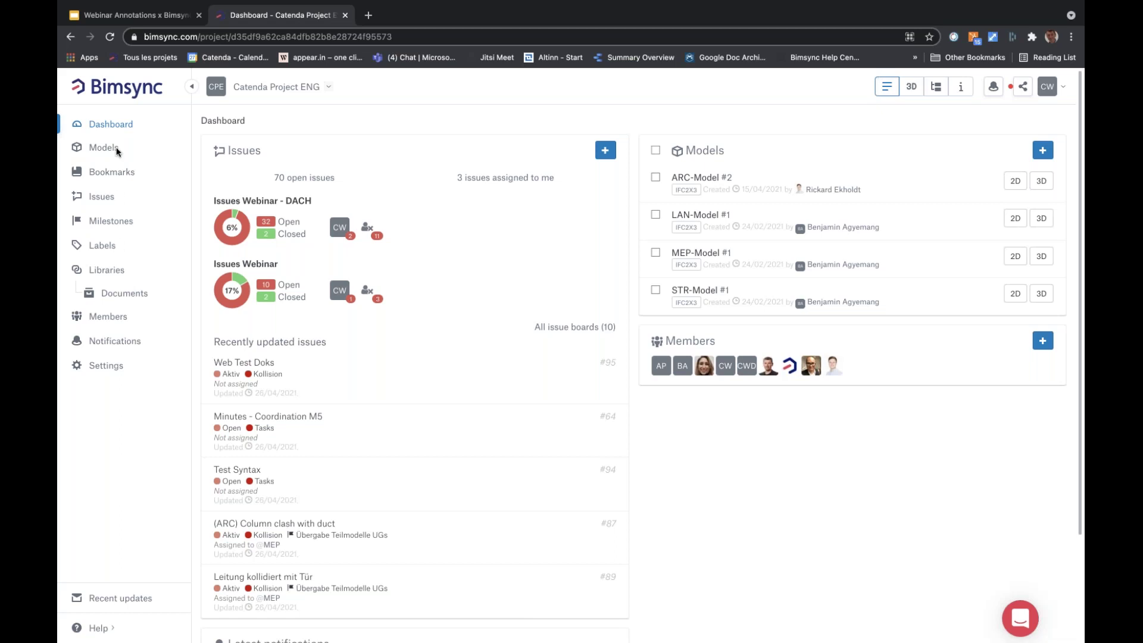
# Step: Select all the project's models in the Models list and load them together in the 3D viewer
pyautogui.click(111, 150)
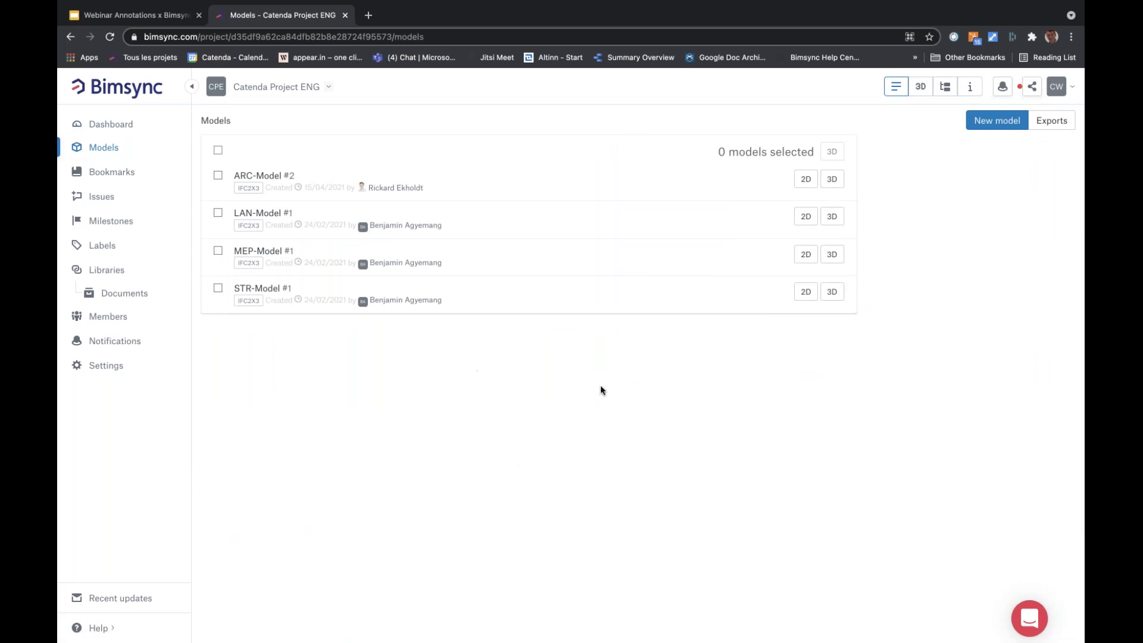
pyautogui.click(218, 150)
pyautogui.click(831, 153)
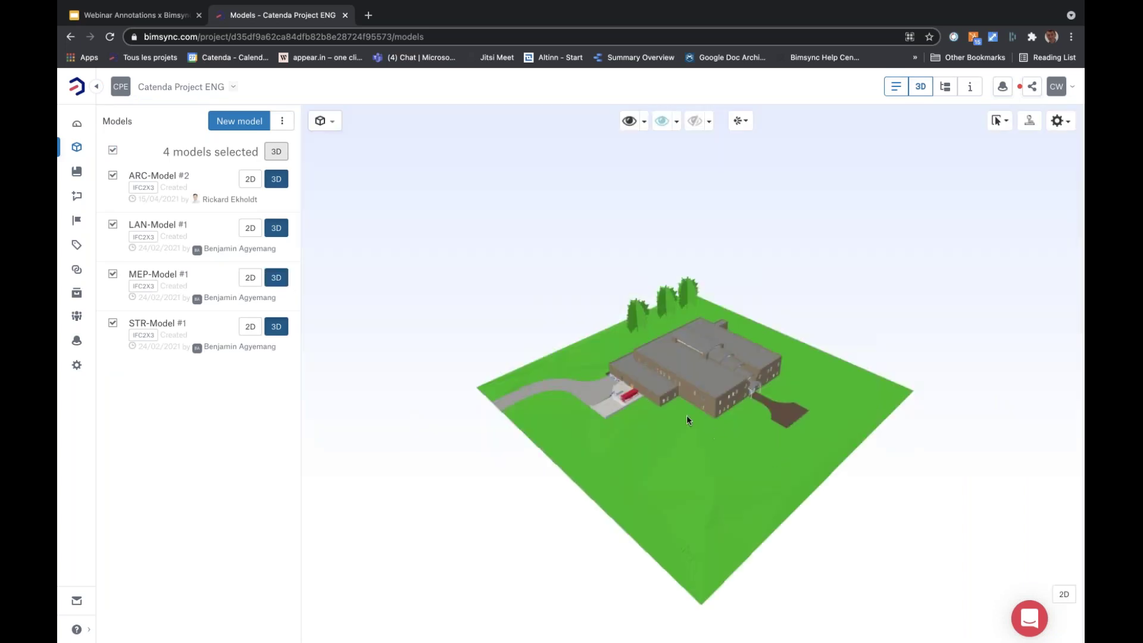
# Step: Select the upper exterior wall beside the curved glass entrance and inspect its properties, closing the property information again
pyautogui.scroll(-10, 824, 397)
pyautogui.moveTo(785, 379); pyautogui.dragTo(809, 408)
pyautogui.click(770, 387)
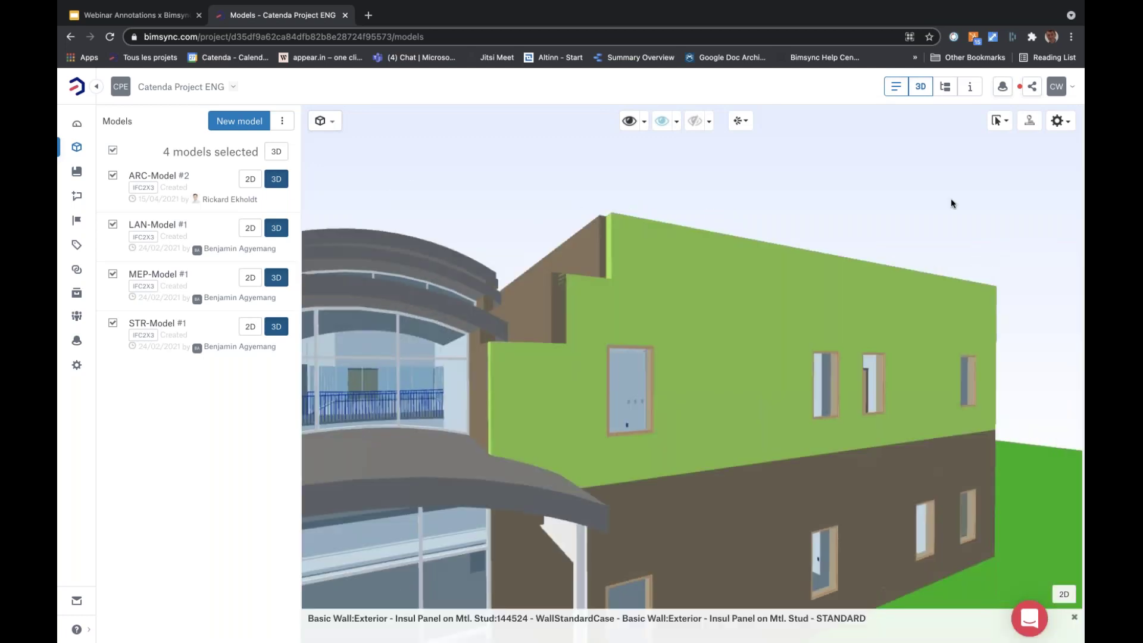
pyautogui.click(970, 87)
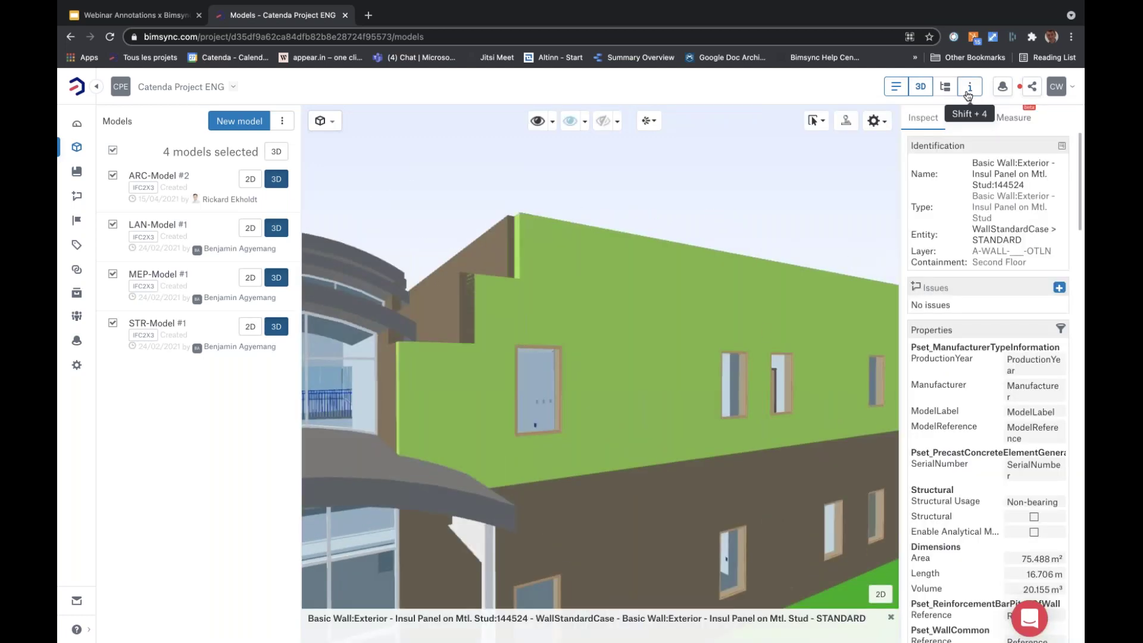
pyautogui.click(969, 88)
# Step: Add a clipping plane on the upper exterior wall and move it into the building to cut open the interior rooms
pyautogui.rightClick(753, 334)
pyautogui.click(684, 565)
pyautogui.moveTo(695, 445); pyautogui.dragTo(738, 277)
pyautogui.click(740, 236)
pyautogui.scroll(10, 738, 277)
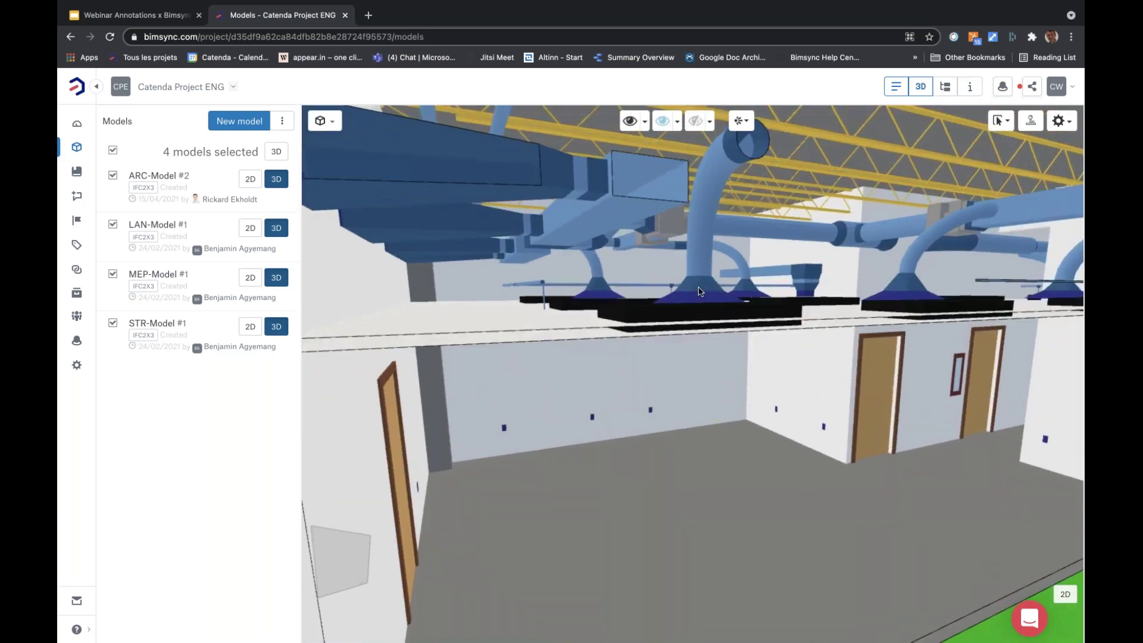
# Step: Inspect the rectangular-to-round duct transition above the ceiling and remove the clipping planes from the model
pyautogui.click(699, 291)
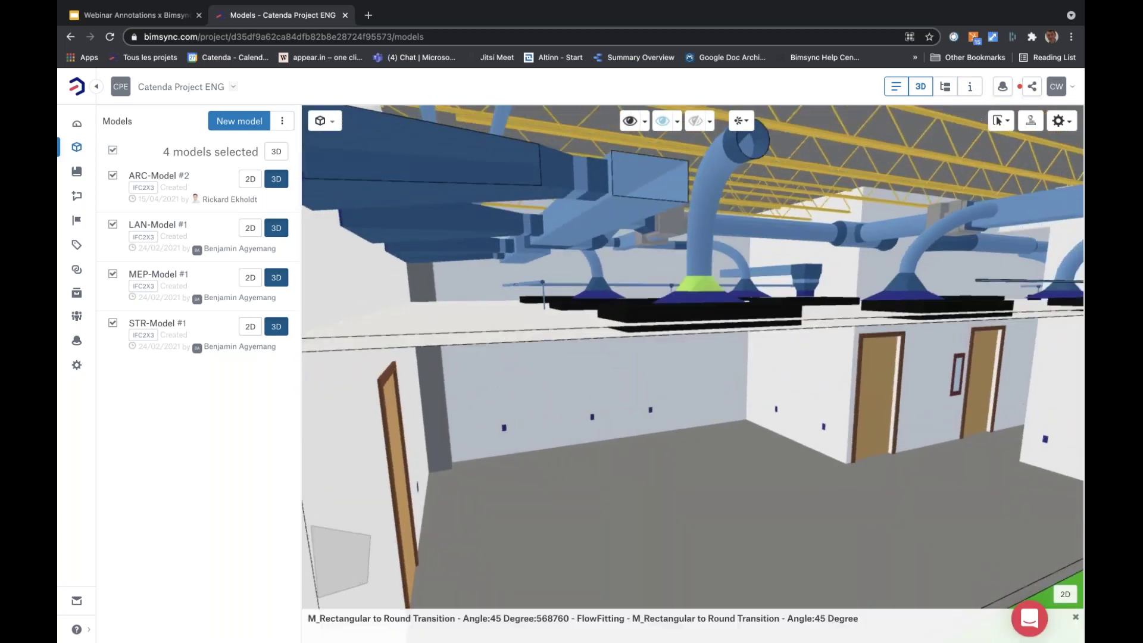
pyautogui.click(969, 87)
pyautogui.scroll(-10, 660, 287)
pyautogui.rightClick(939, 243)
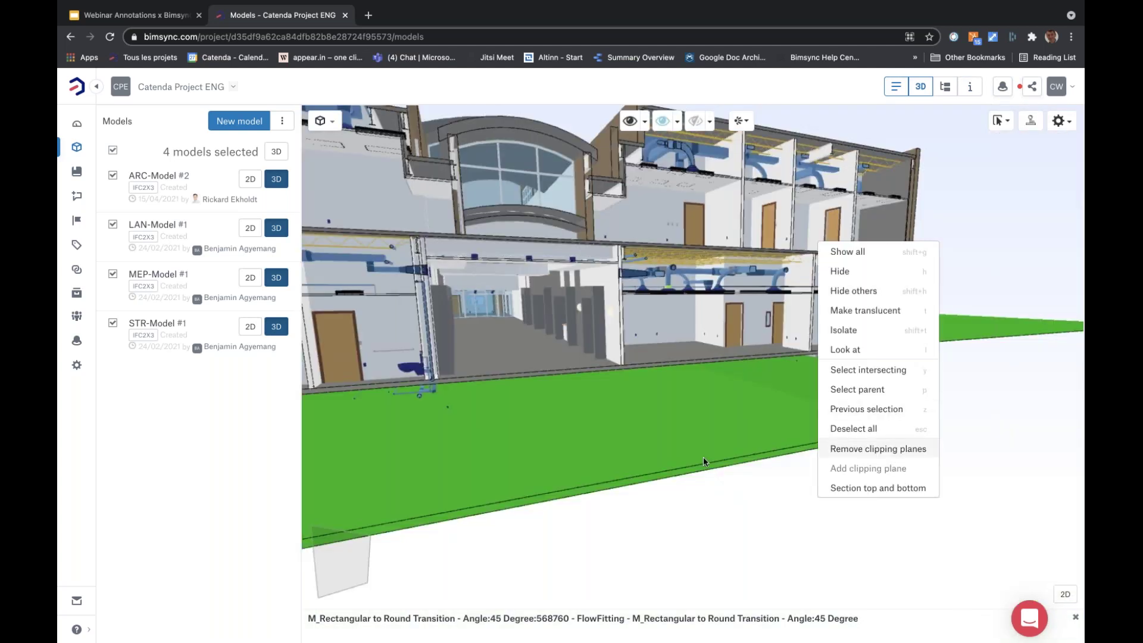
pyautogui.click(878, 449)
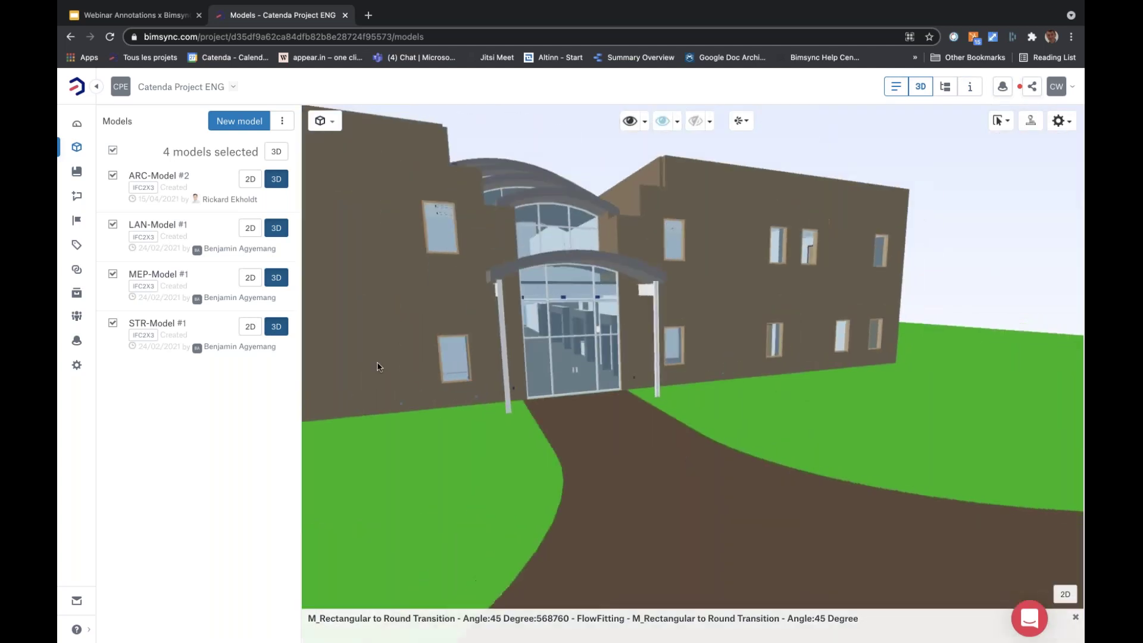
# Step: Close the 3D view and open Lavatory-P3100-ProductData.pdf from the OM Documents folder of the Documents library
pyautogui.click(96, 87)
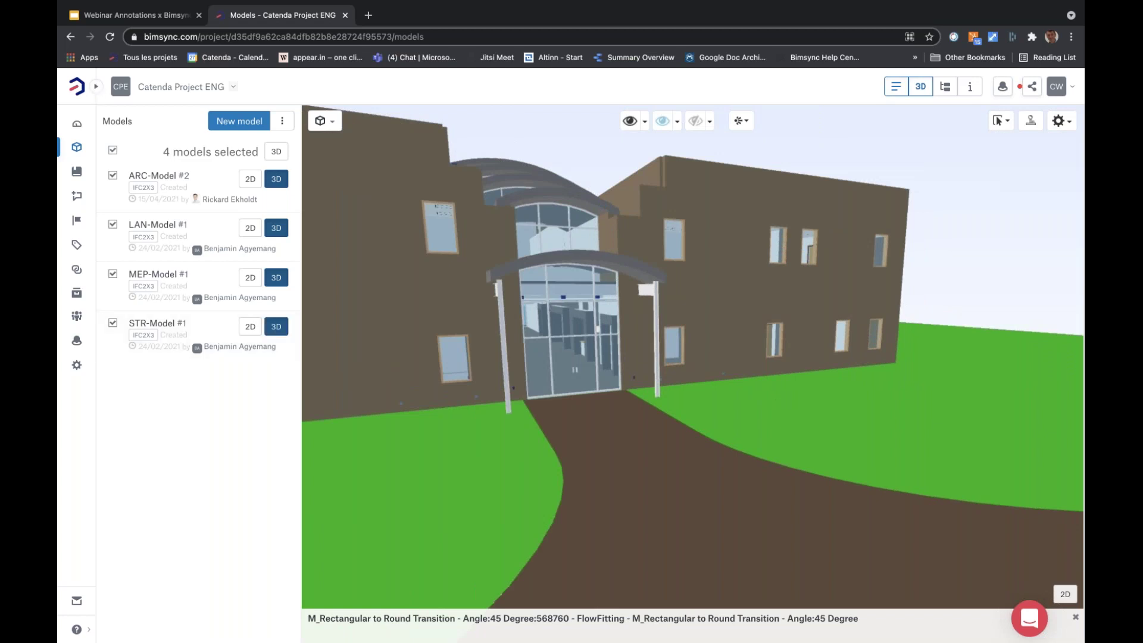
pyautogui.click(79, 294)
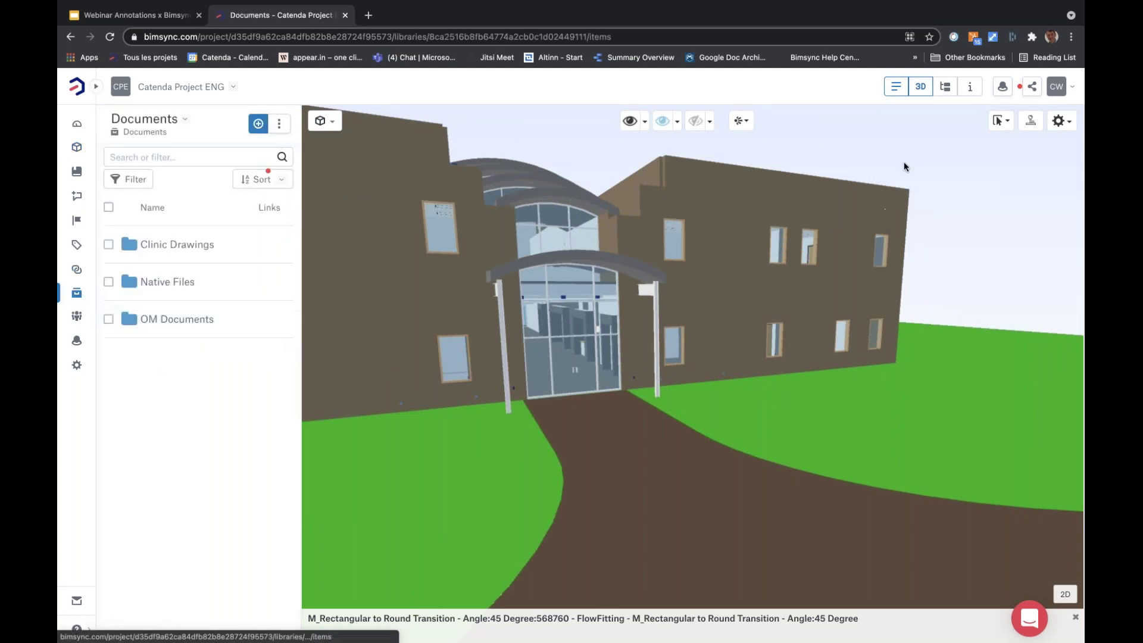
pyautogui.click(921, 88)
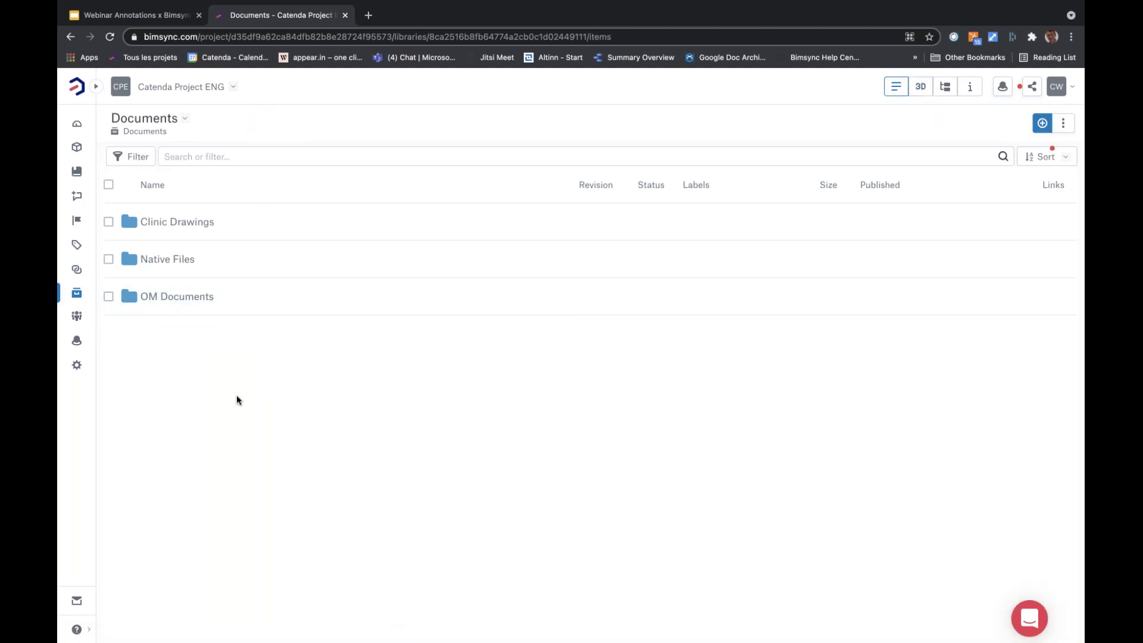
pyautogui.click(96, 88)
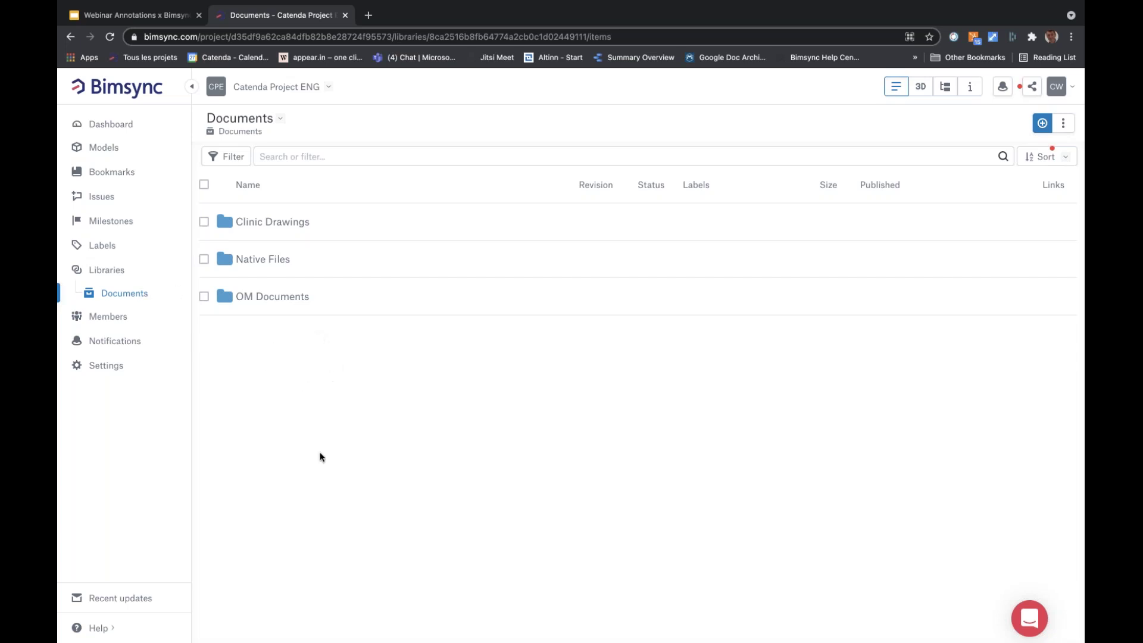
pyautogui.click(285, 297)
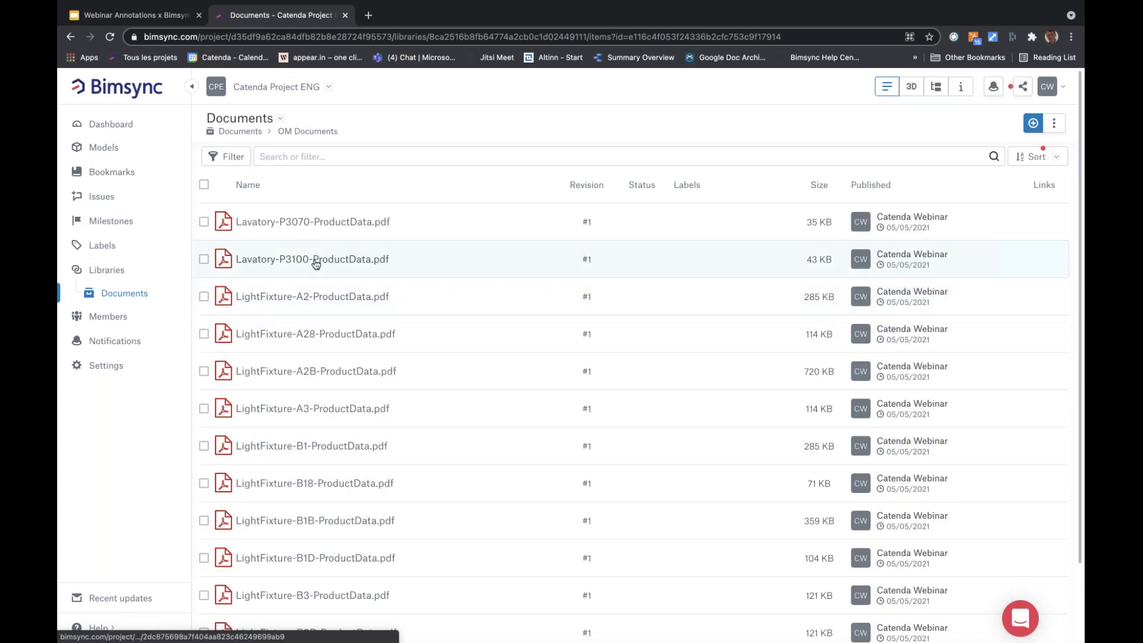
pyautogui.click(316, 263)
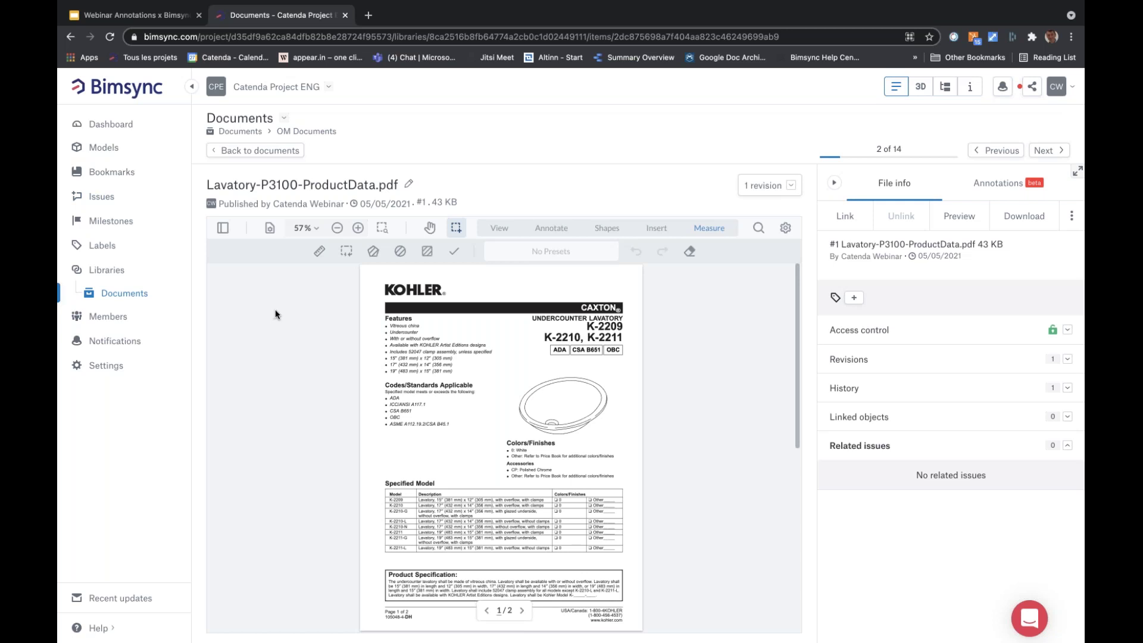
# Step: Go to the project's issues and open the Navisworks - Clash Detection issue board
pyautogui.click(103, 200)
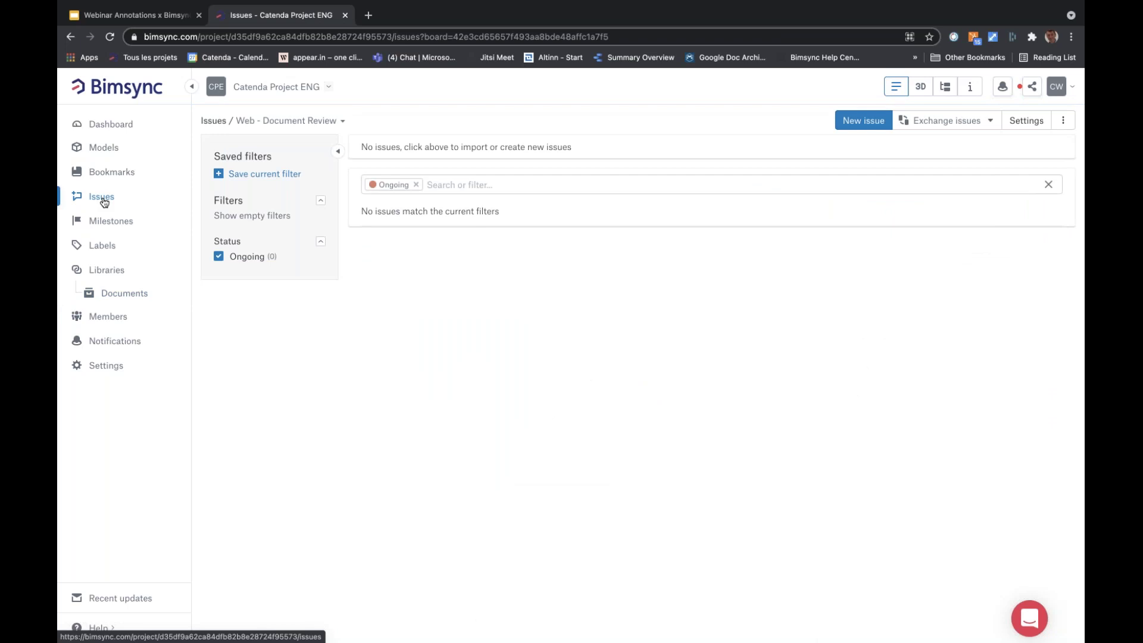
pyautogui.click(321, 122)
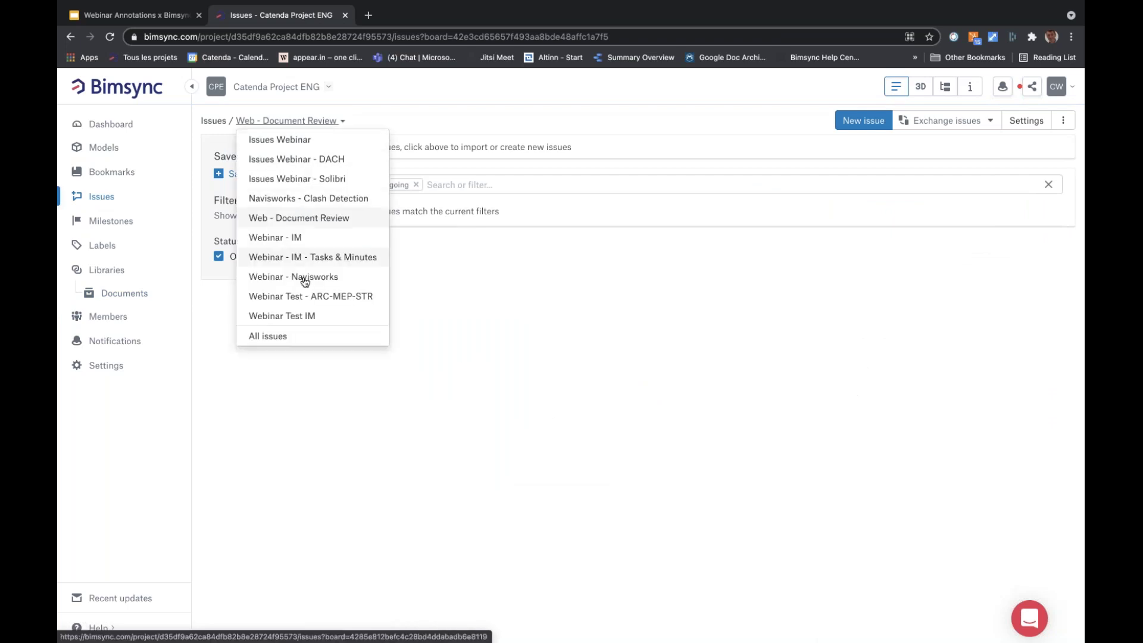
pyautogui.click(301, 198)
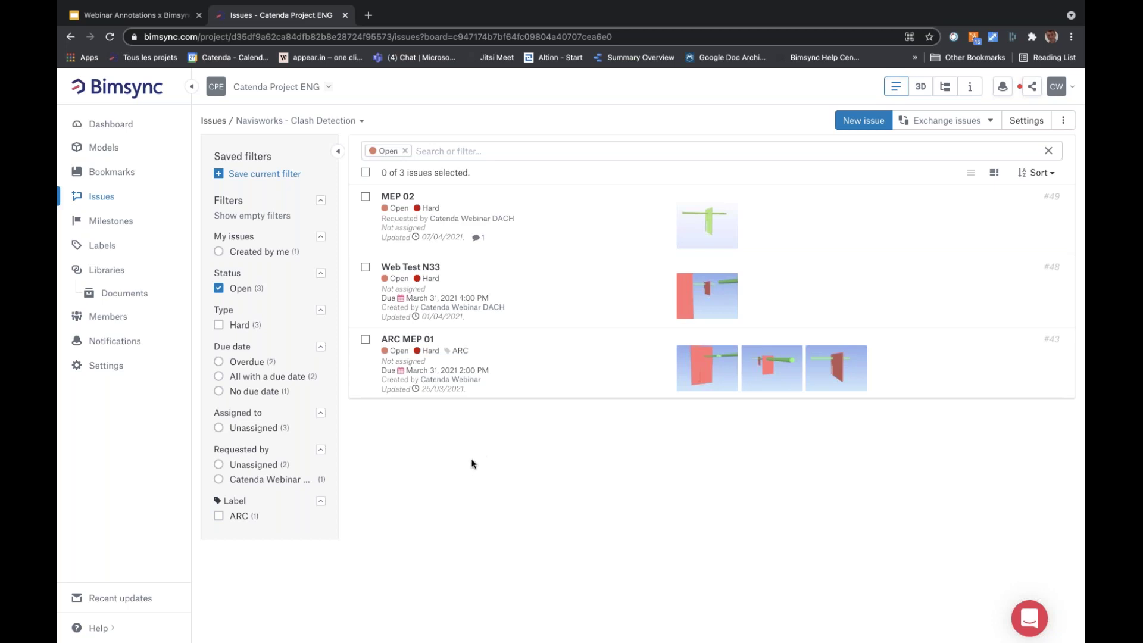
# Step: Look through the Webinar Test - ARC-MEP-STR board with its status filters cleared and the Webinar Test IM board
pyautogui.click(327, 120)
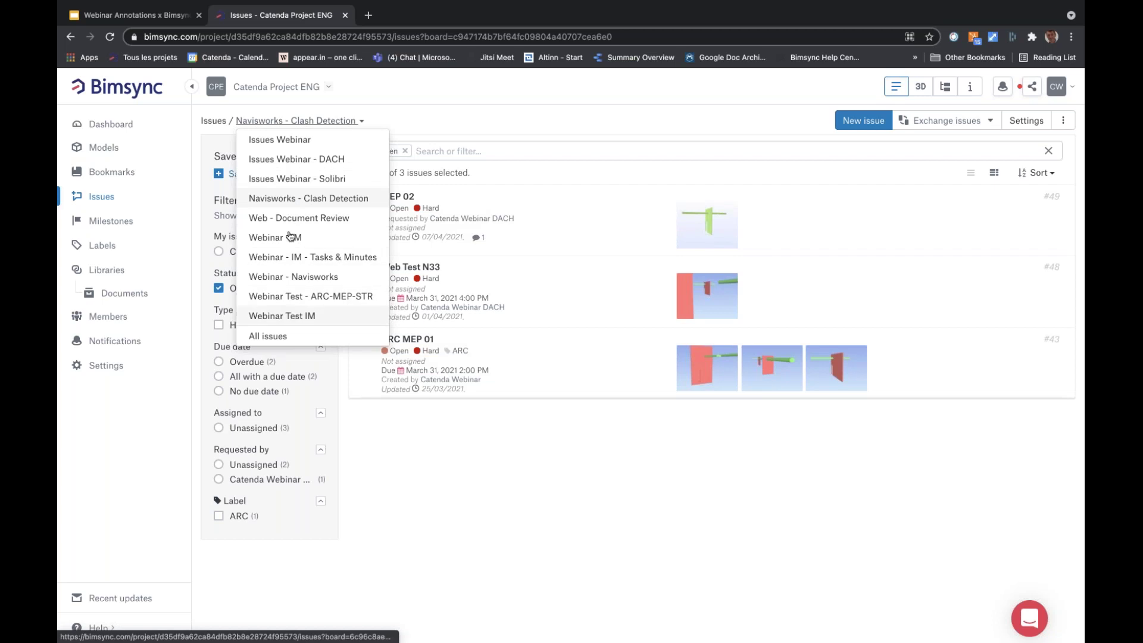
pyautogui.click(285, 300)
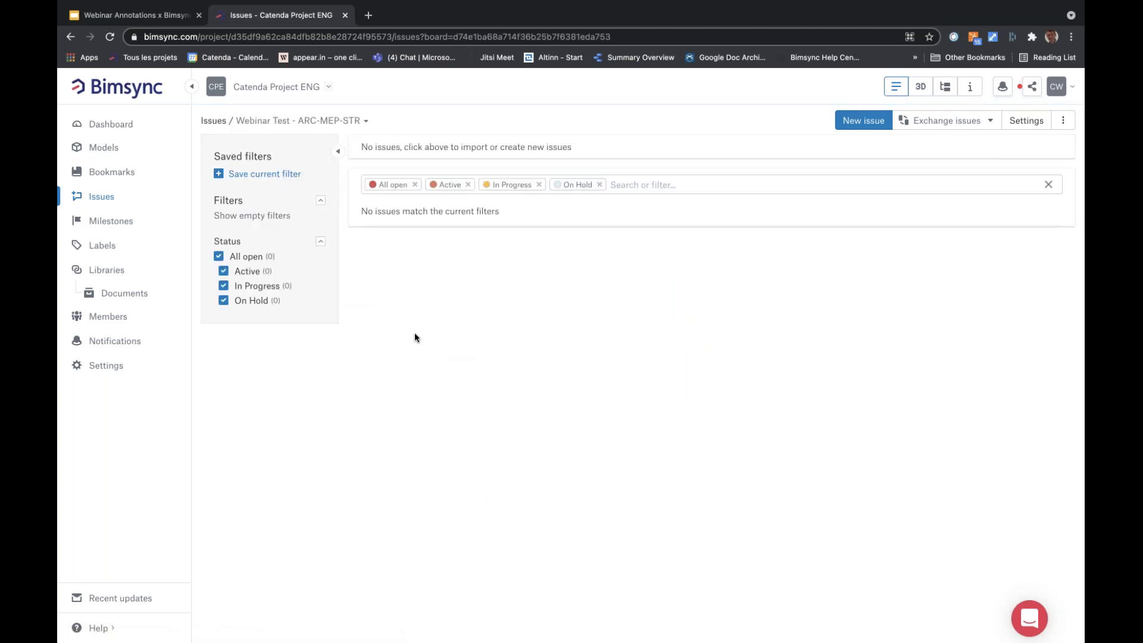
pyautogui.click(415, 185)
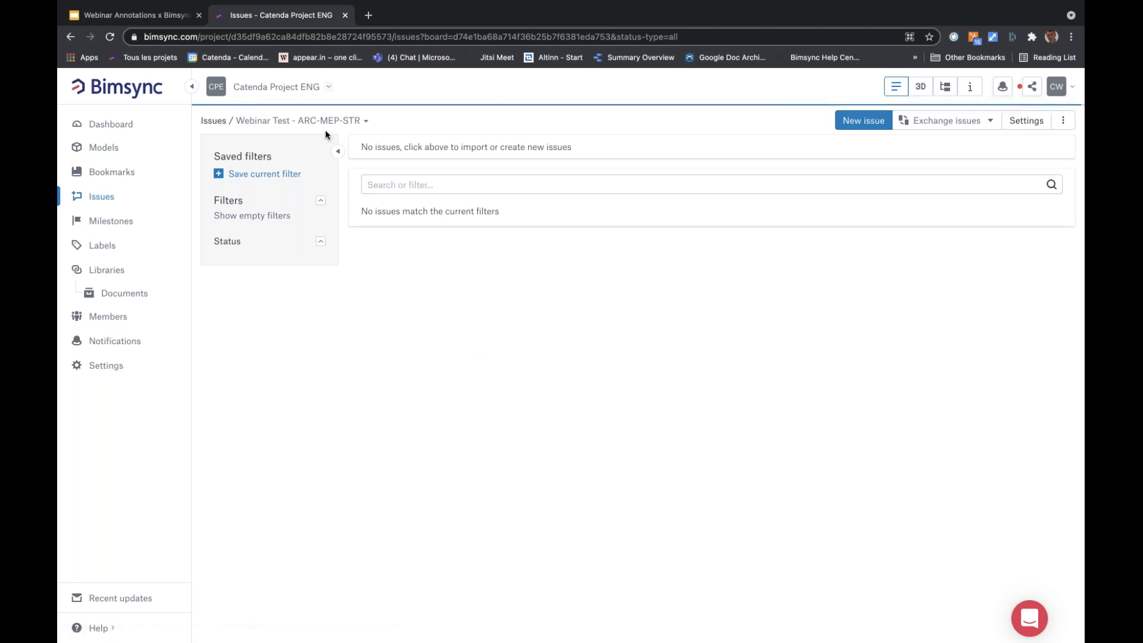
pyautogui.click(308, 121)
pyautogui.click(293, 319)
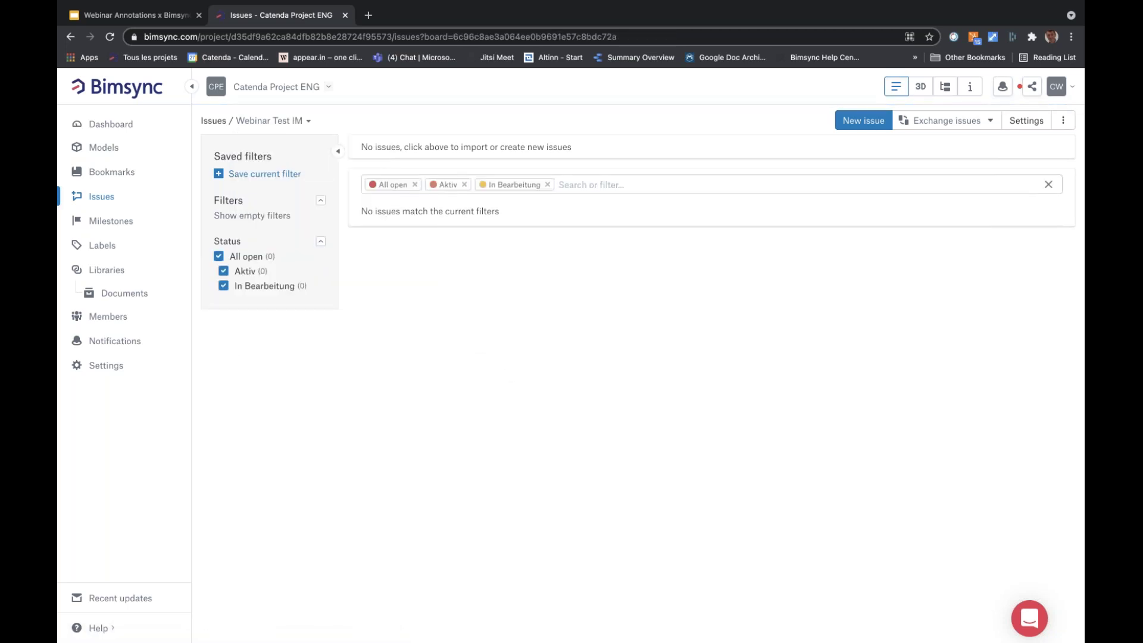
# Step: Open the Web-Test 2 issue from the Issues Webinar board and view its attached snapshot enlarged
pyautogui.click(273, 121)
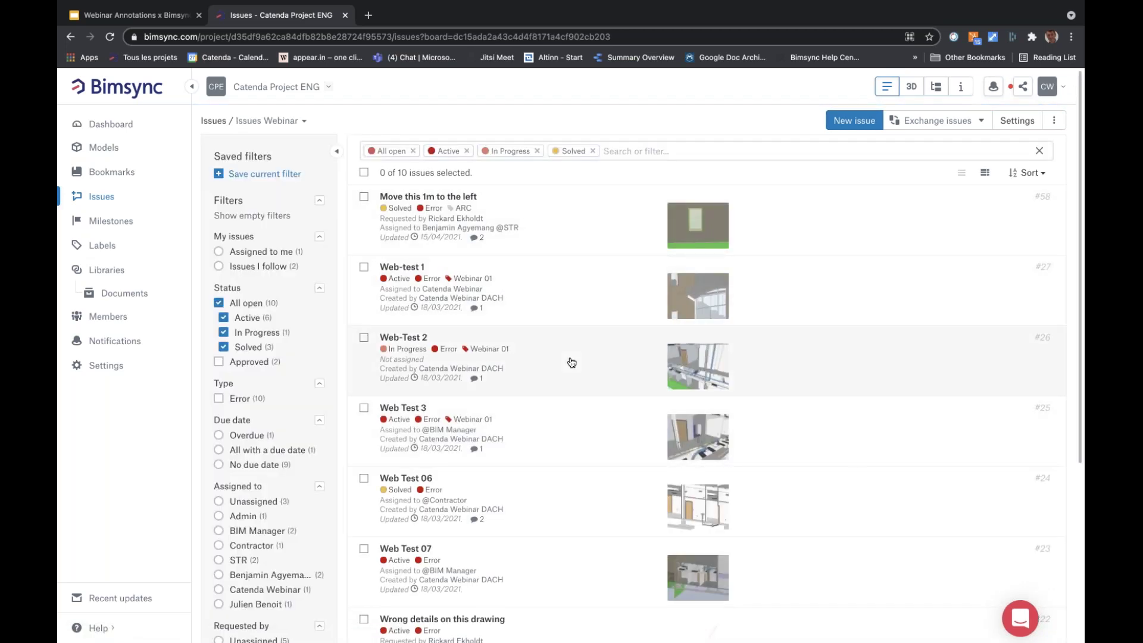
pyautogui.click(571, 361)
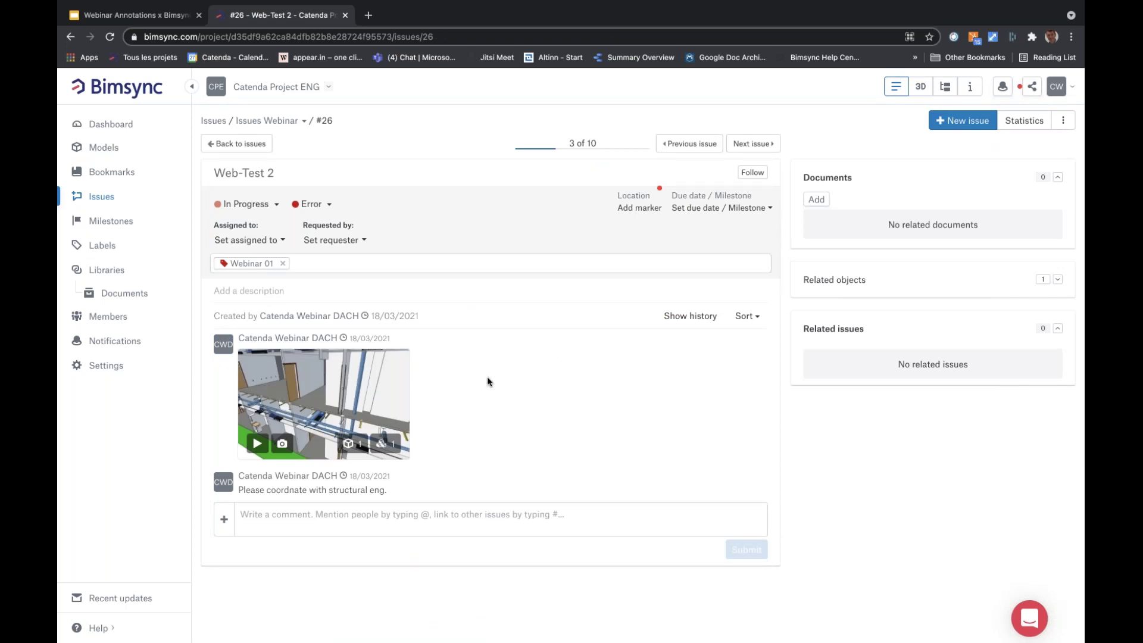
pyautogui.click(343, 387)
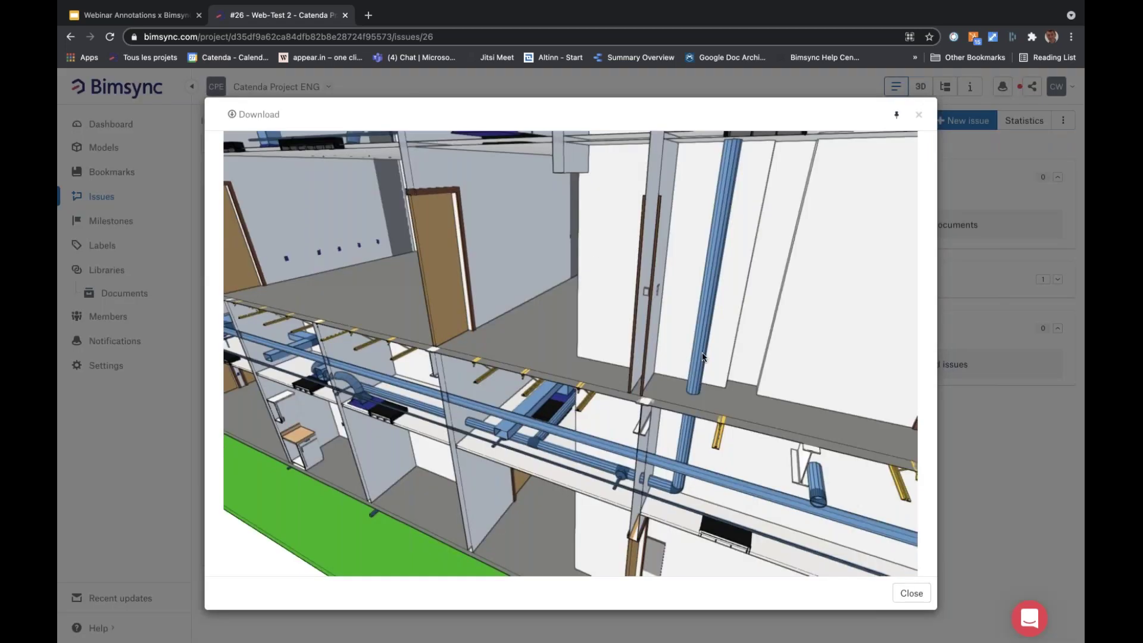
pyautogui.click(918, 115)
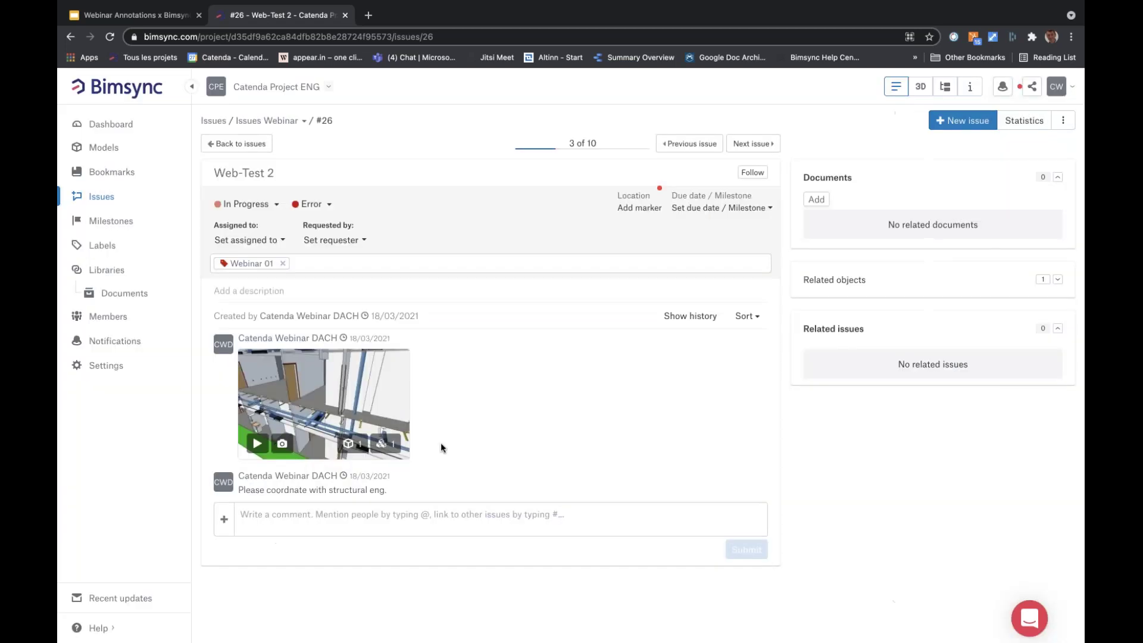
# Step: Show the Web-Test 2 issue's saved viewpoint in the 3D viewer, close the viewer and return to the board's issue list
pyautogui.click(257, 444)
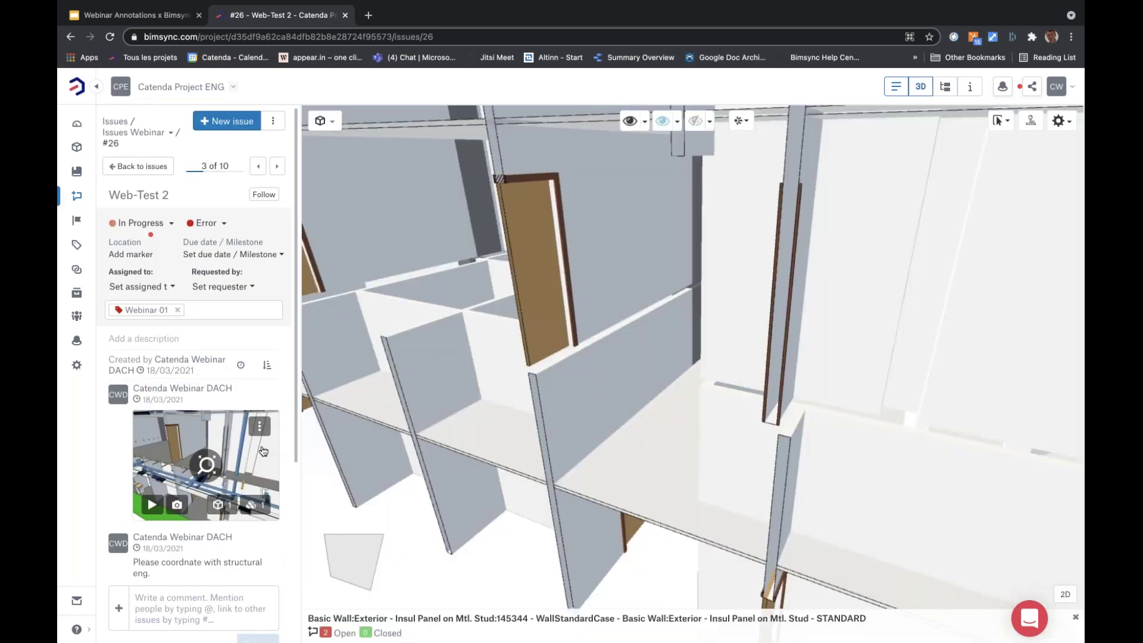
pyautogui.moveTo(442, 402); pyautogui.dragTo(187, 202)
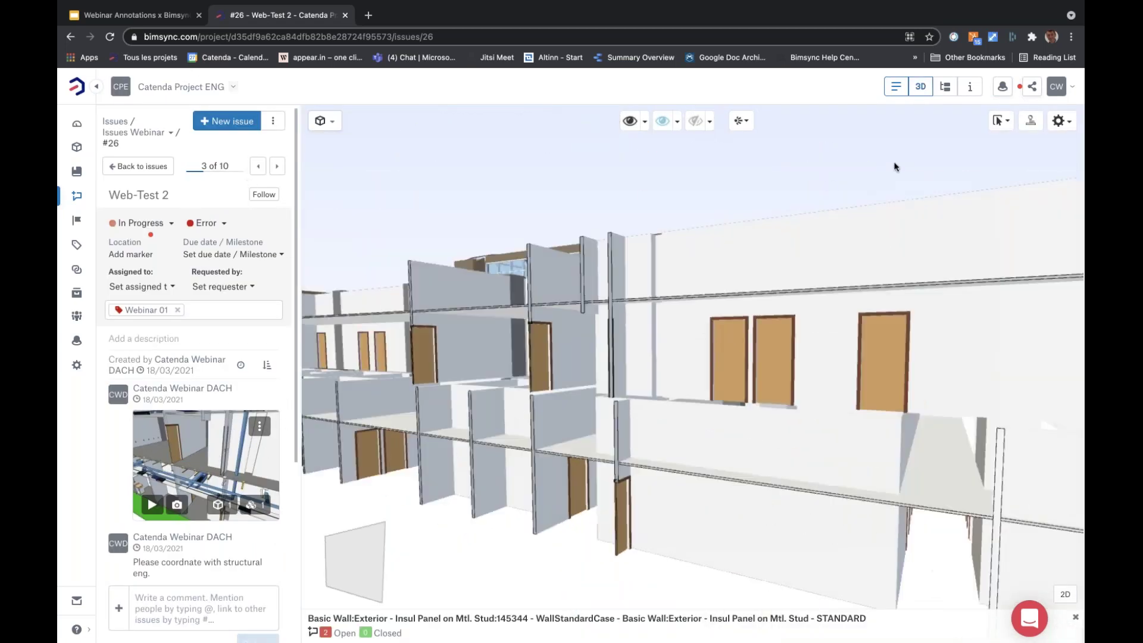
pyautogui.click(914, 93)
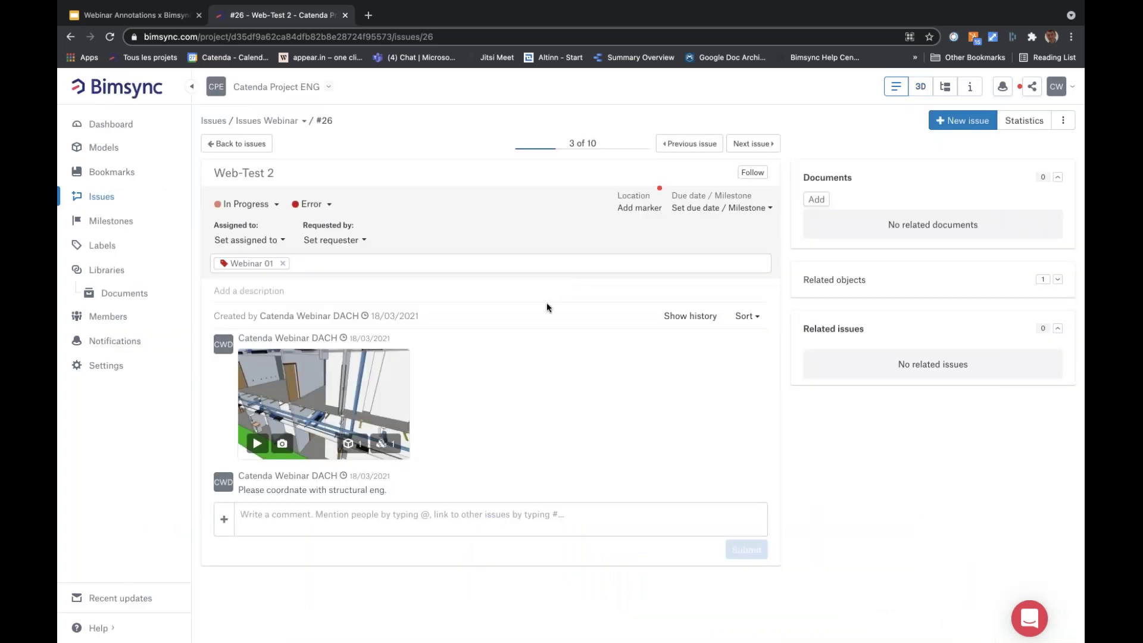
pyautogui.click(235, 143)
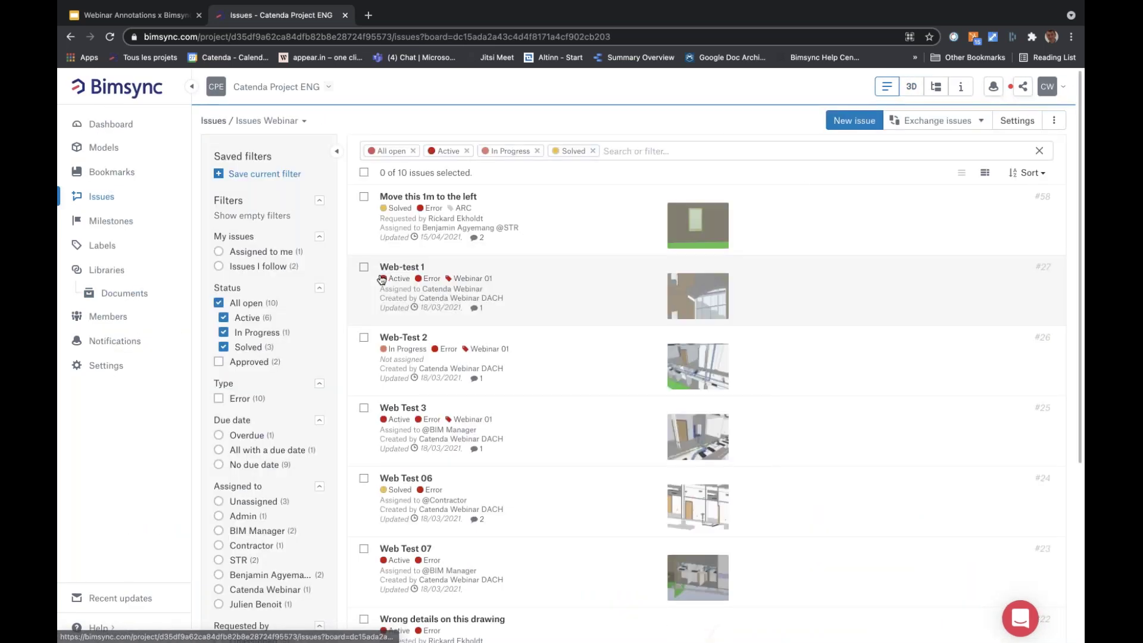
# Step: Open Clinic_058_First Floor Plan Block 1F.pdf from Clinic Drawings > 07-Architectural in the Documents library and collapse the navigation sidebar
pyautogui.click(125, 294)
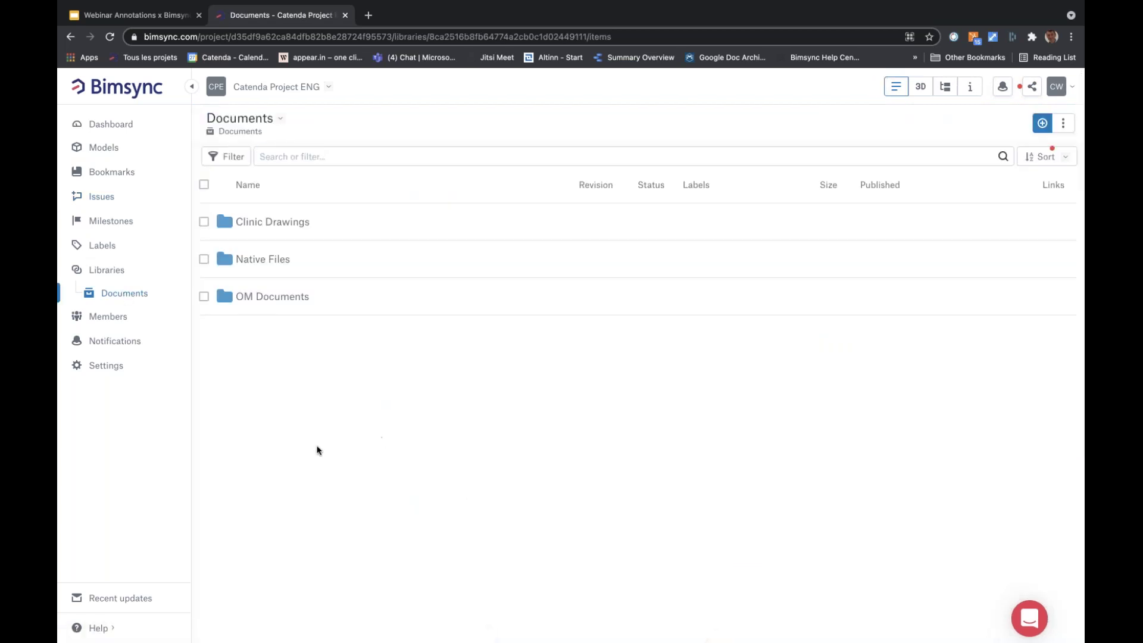
pyautogui.click(269, 222)
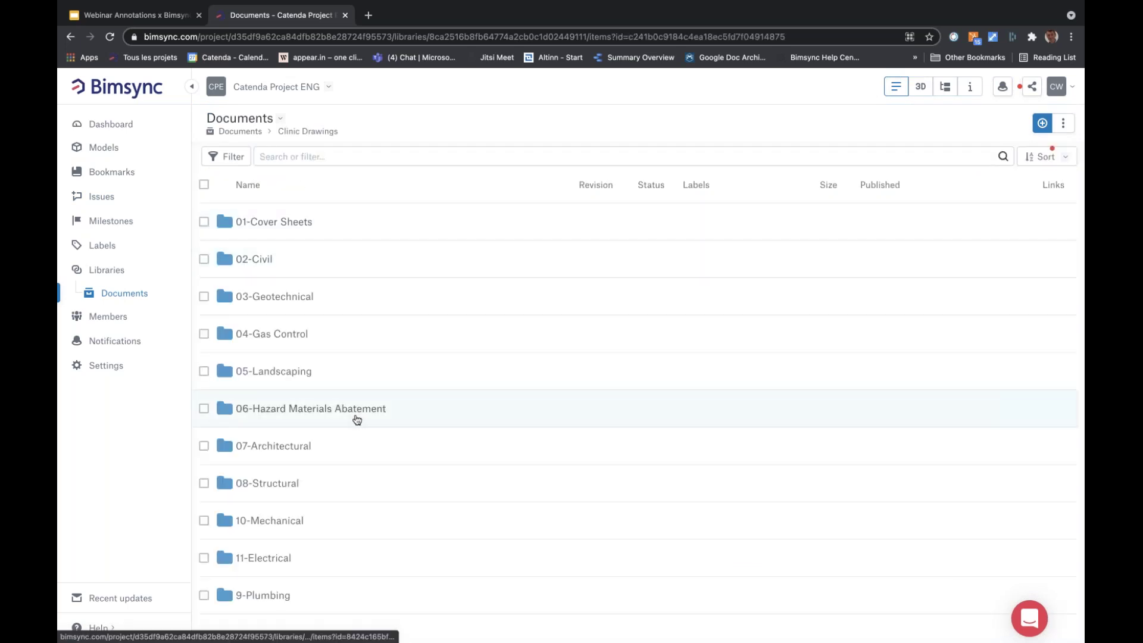
pyautogui.click(296, 451)
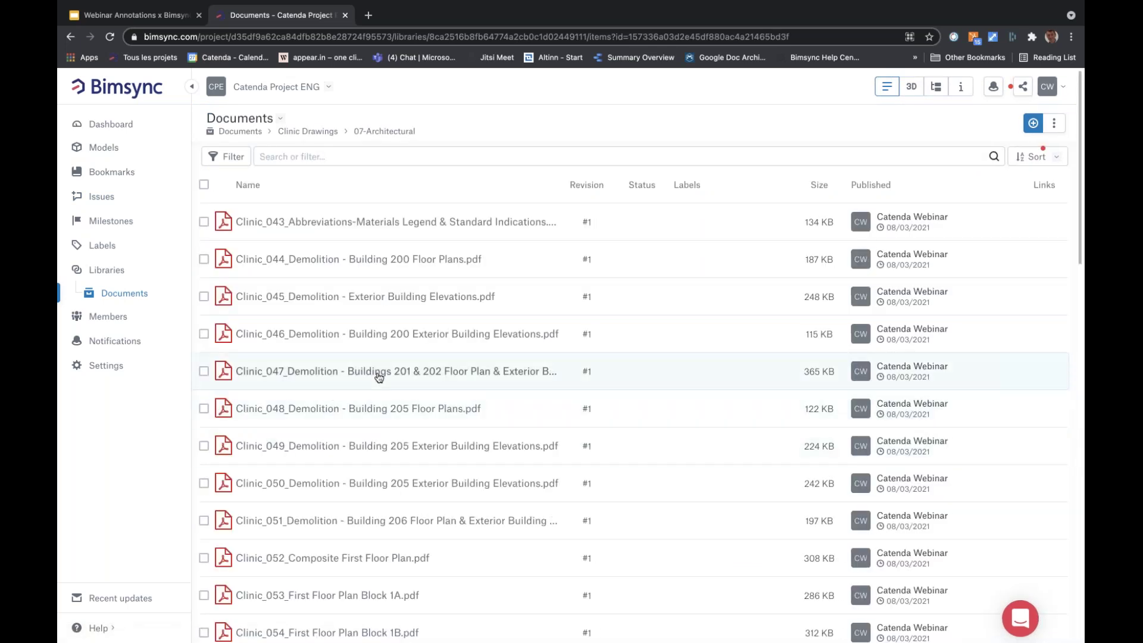
pyautogui.scroll(-7, 379, 375)
pyautogui.scroll(-3, 379, 375)
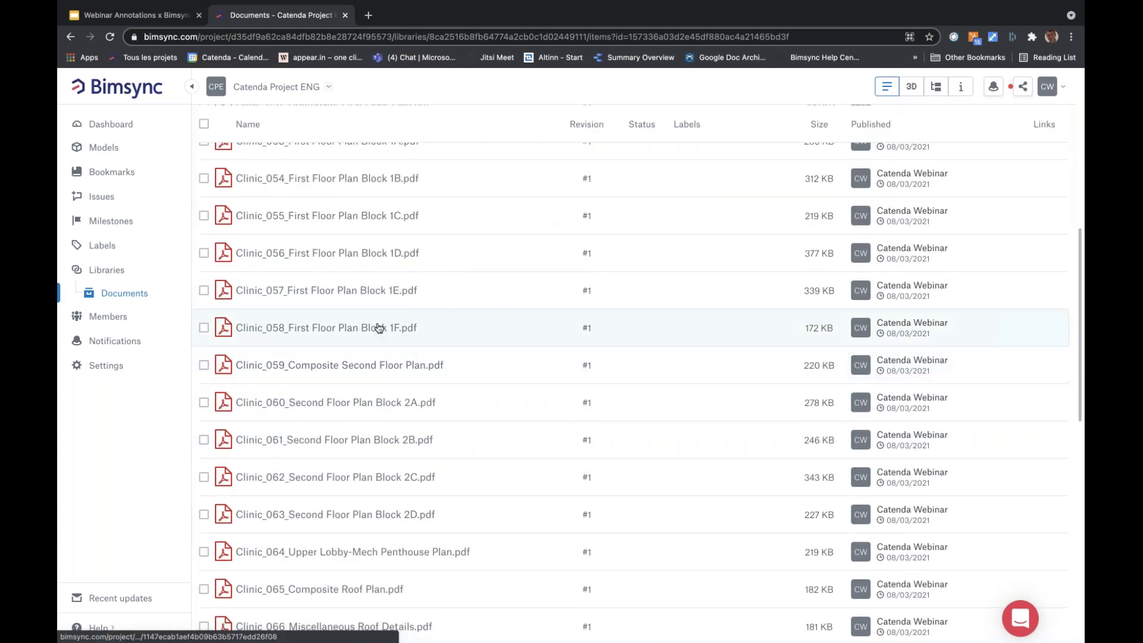
pyautogui.click(380, 327)
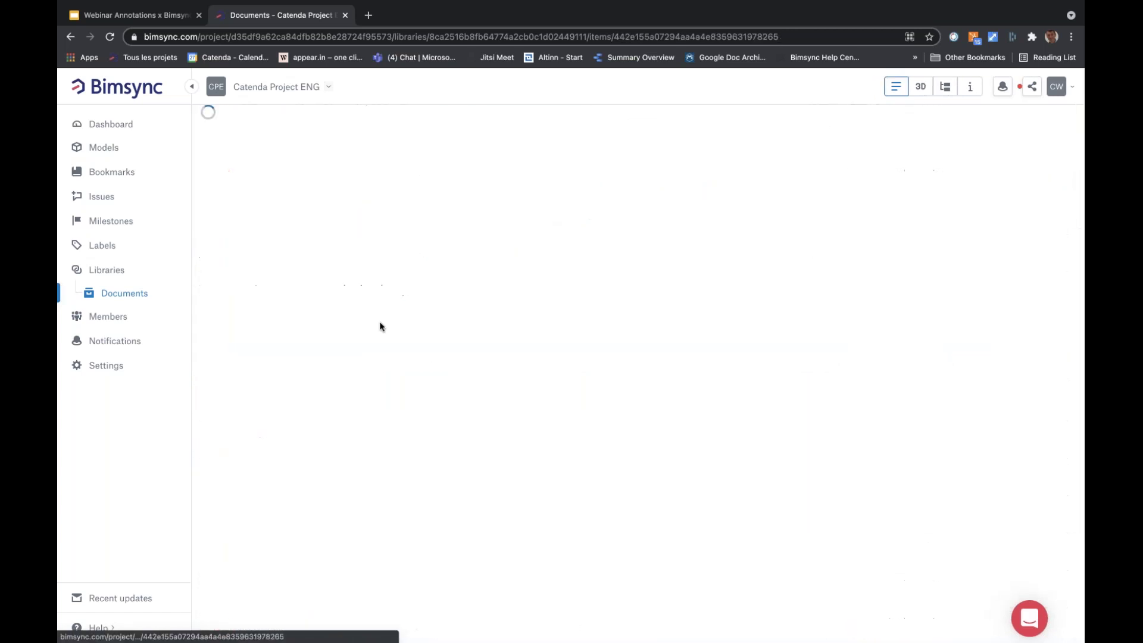
pyautogui.click(193, 89)
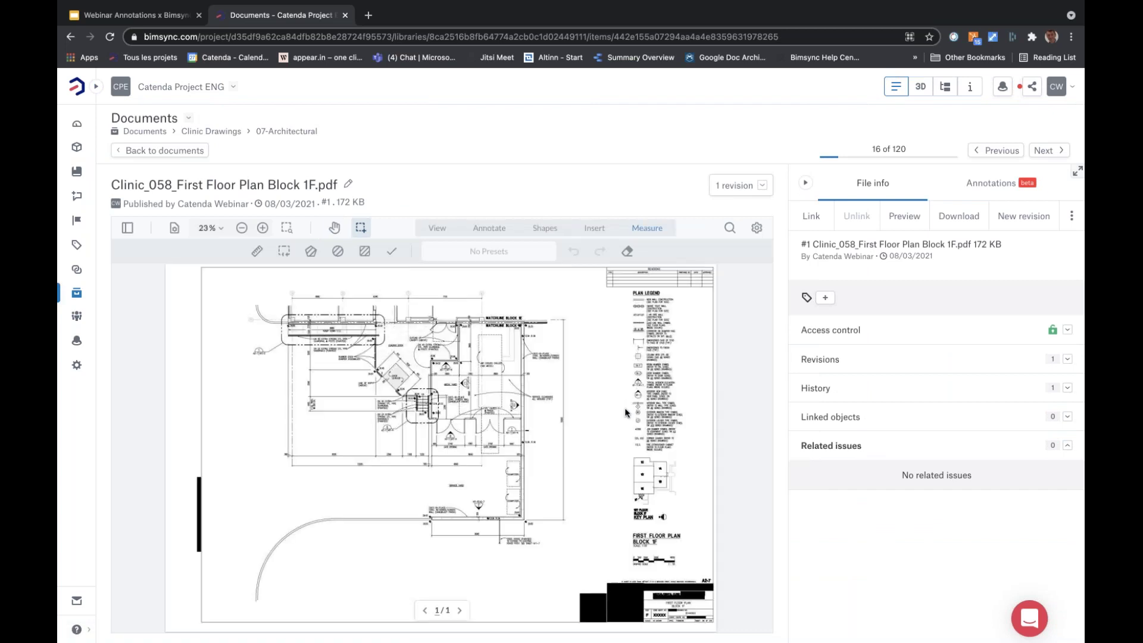
# Step: Show the First Floor Plan Block 1F drawing in full screen and look through its Revisions, History, Linked objects and Related issues sections
pyautogui.click(1077, 171)
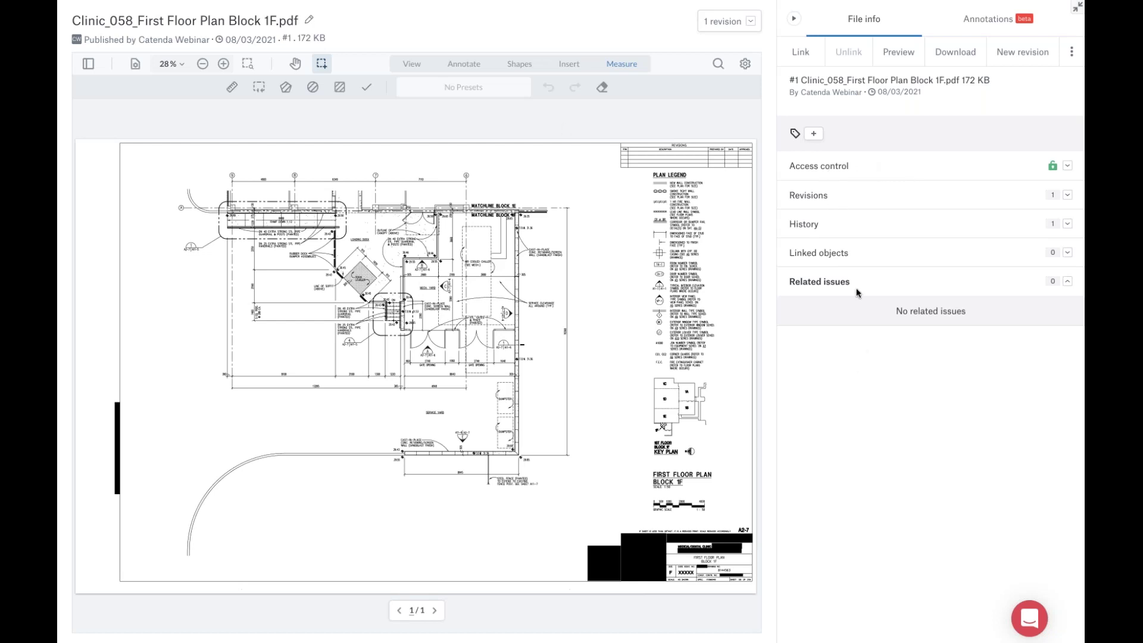
pyautogui.click(860, 200)
pyautogui.click(860, 200)
pyautogui.click(861, 227)
pyautogui.click(860, 227)
pyautogui.click(866, 258)
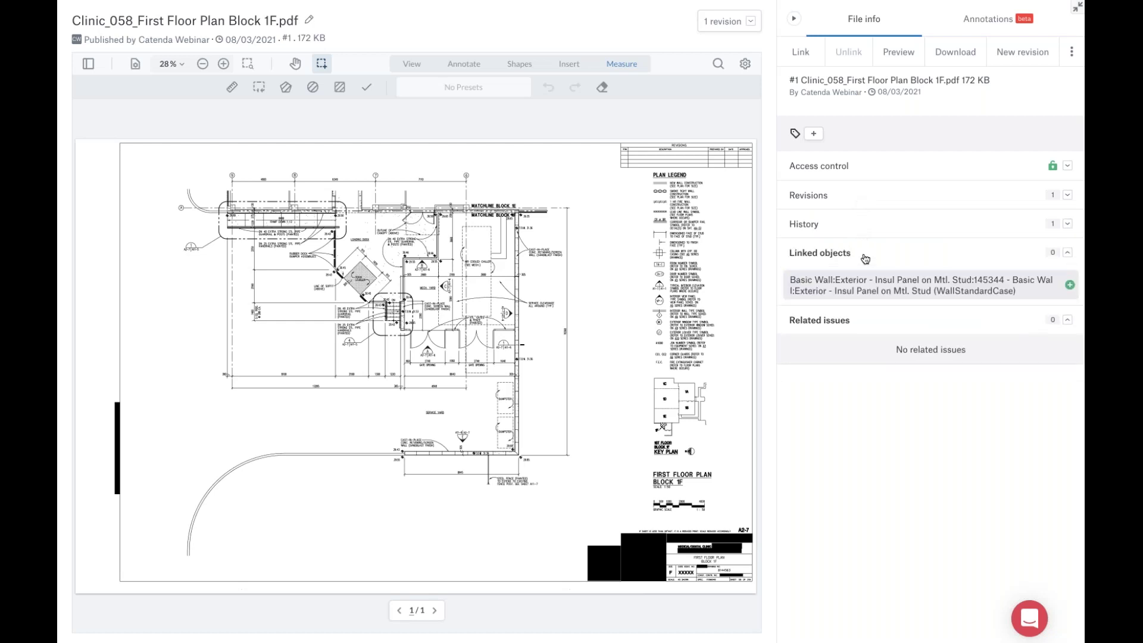
pyautogui.click(867, 257)
pyautogui.click(868, 284)
pyautogui.click(884, 284)
pyautogui.click(932, 286)
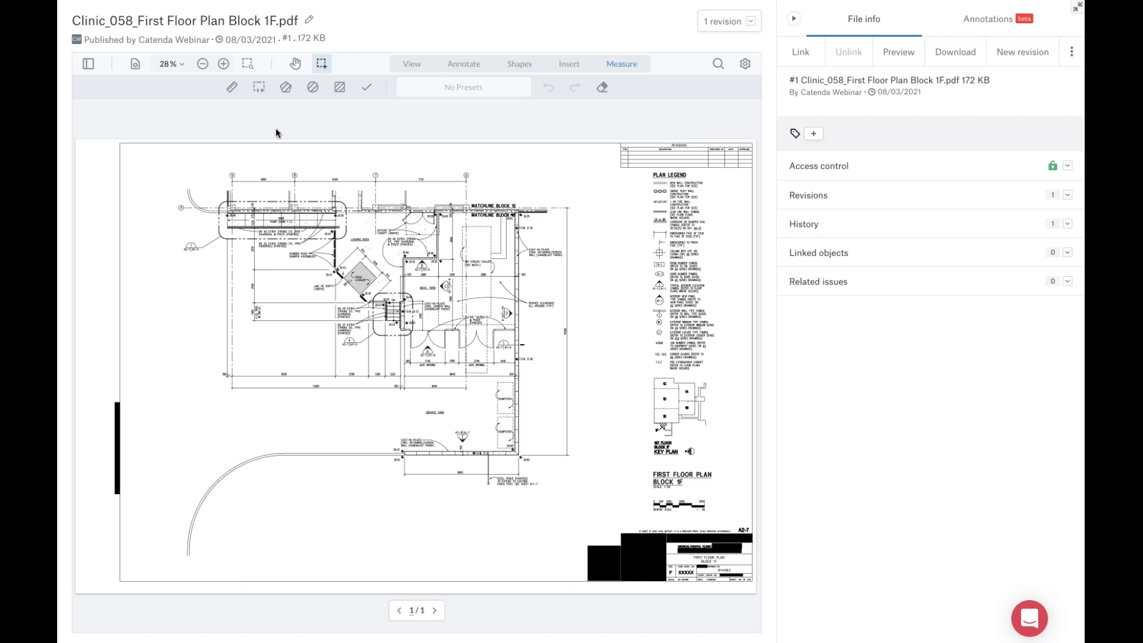
# Step: Return to the 07-Architectural document list and open Clinic_059_Composite Second Floor Plan.pdf in full screen
pyautogui.click(1073, 13)
pyautogui.click(162, 153)
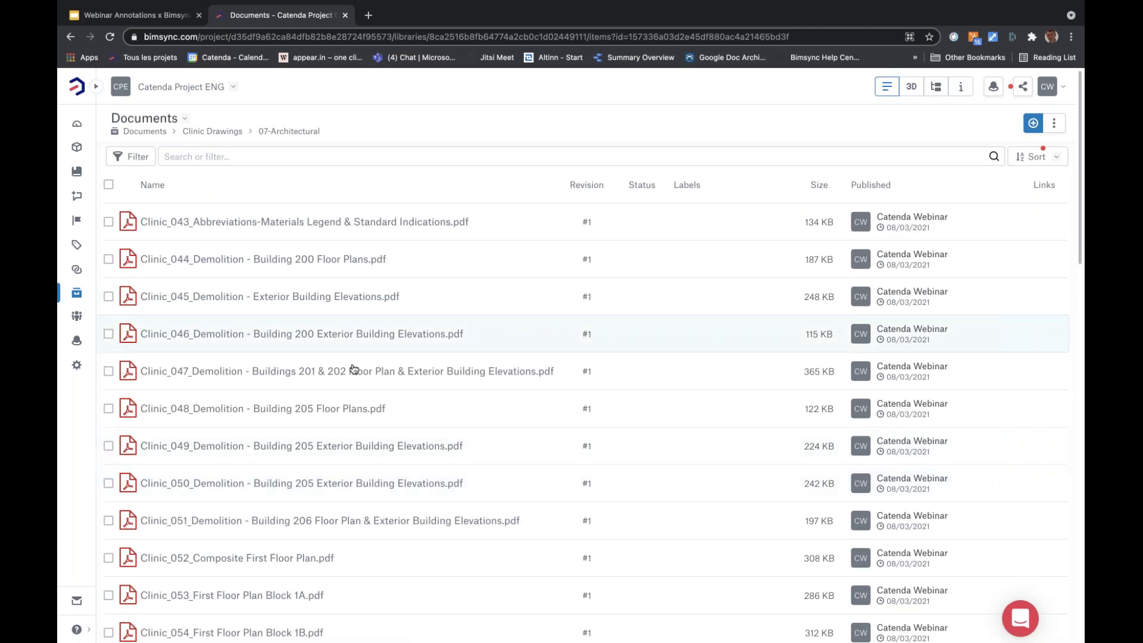
pyautogui.scroll(-5, 357, 370)
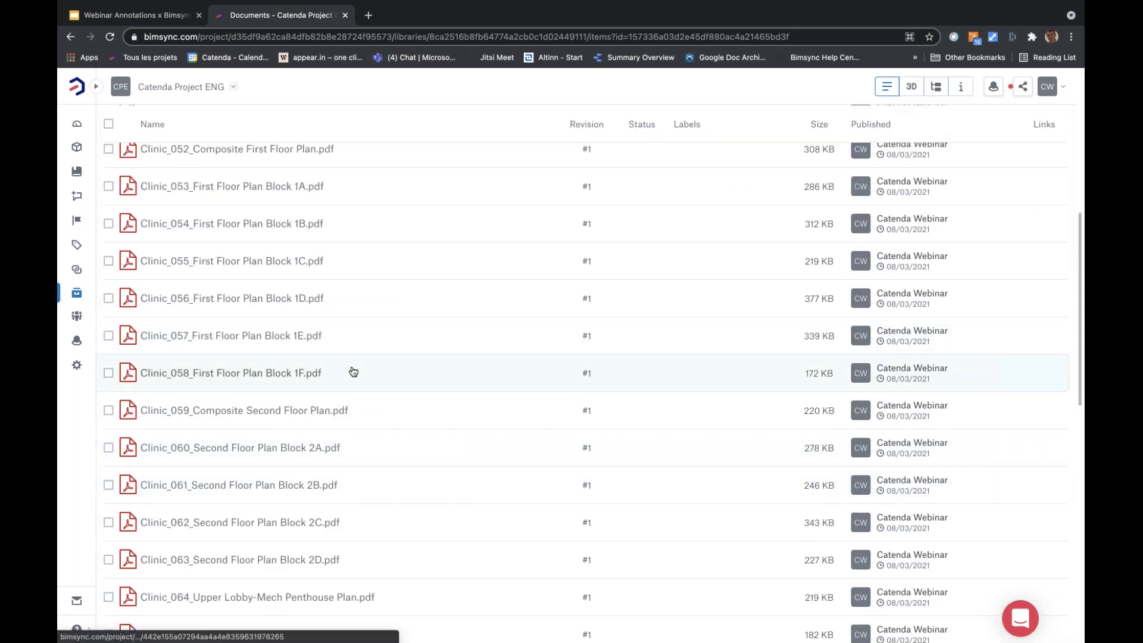
pyautogui.click(260, 410)
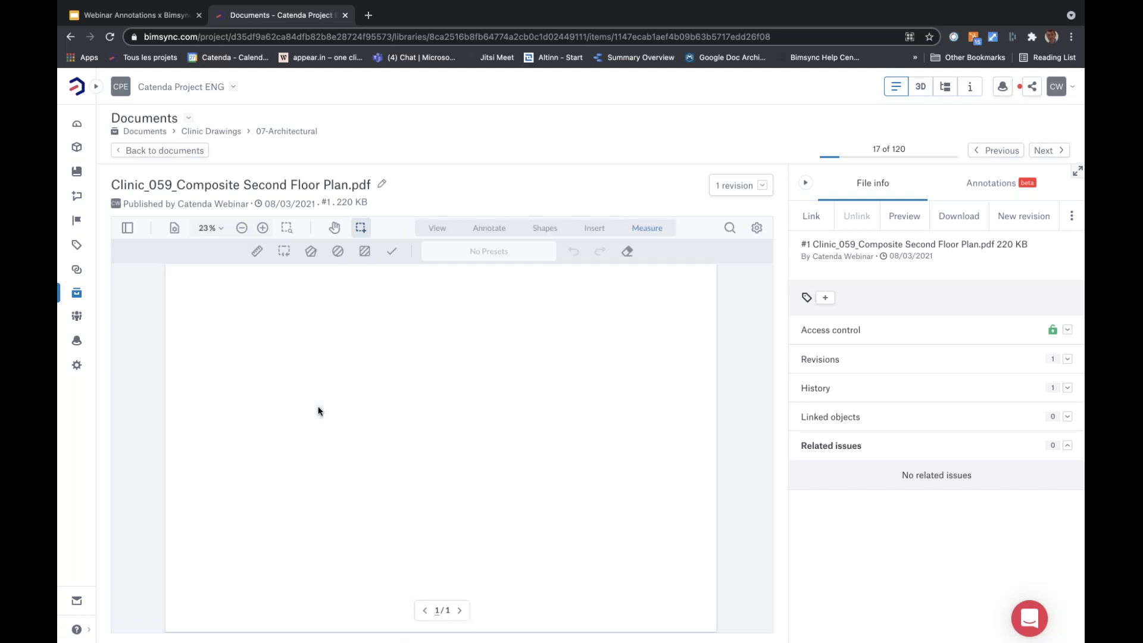
pyautogui.click(1078, 171)
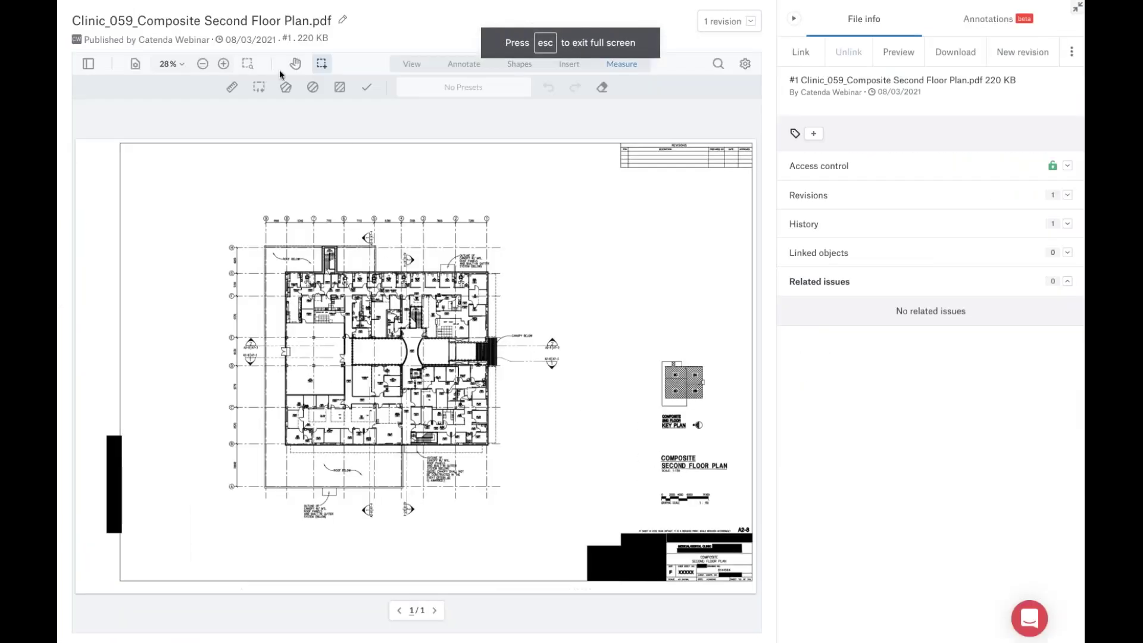
# Step: Enlarge the plan around the Gen. Dent. rooms and display the file's annotations list together with the annotation tools
pyautogui.click(248, 63)
pyautogui.moveTo(282, 269); pyautogui.dragTo(518, 375)
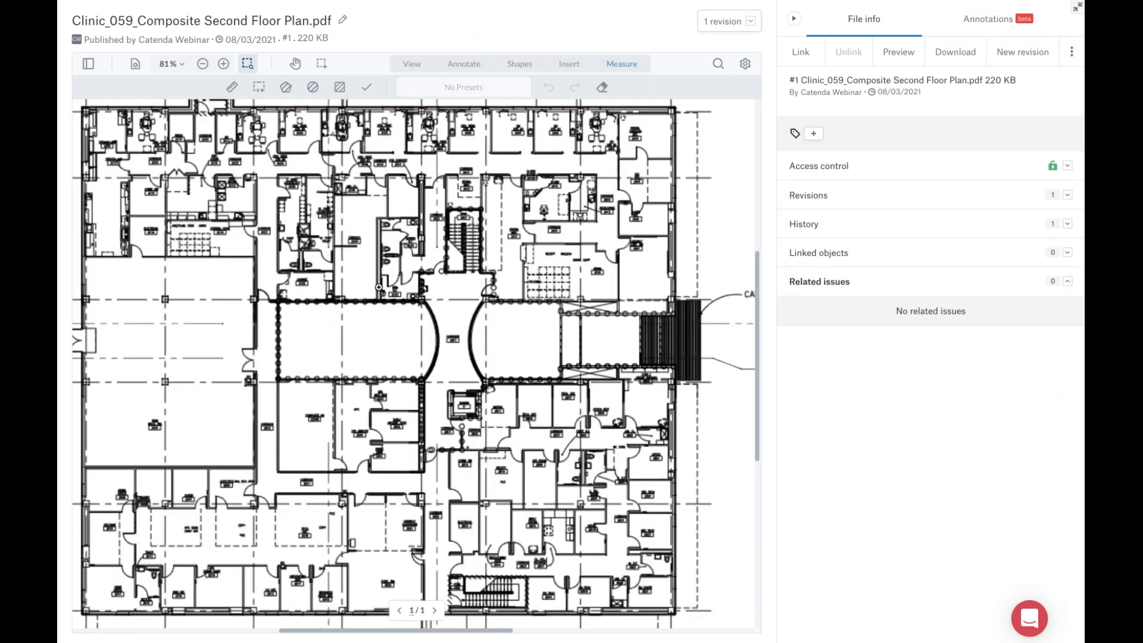
pyautogui.moveTo(183, 115); pyautogui.dragTo(336, 307)
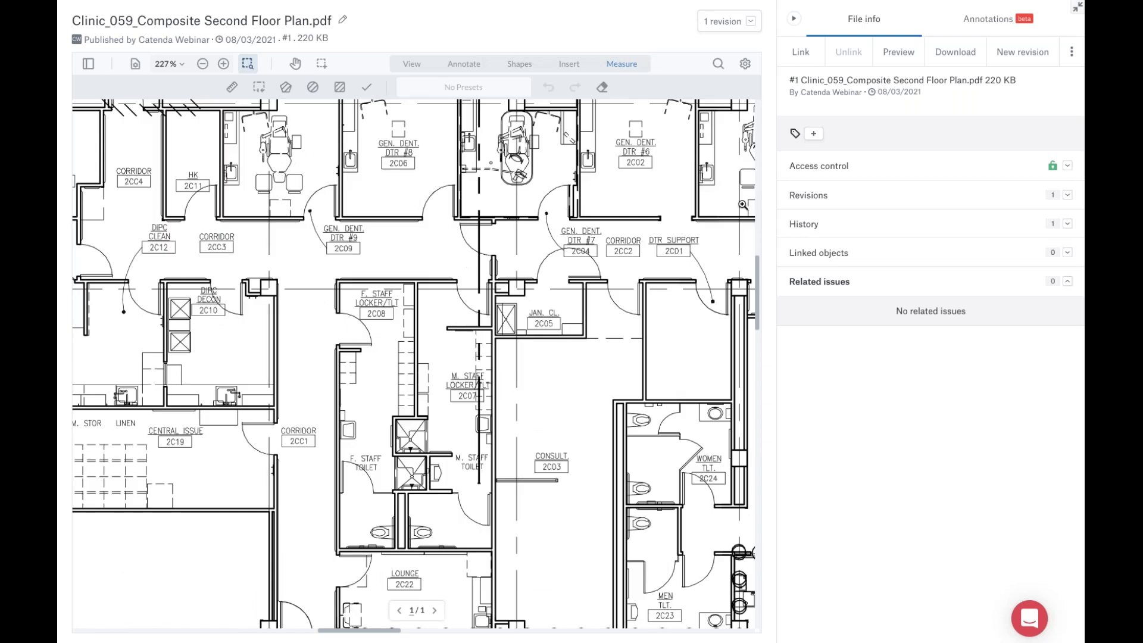
pyautogui.click(994, 23)
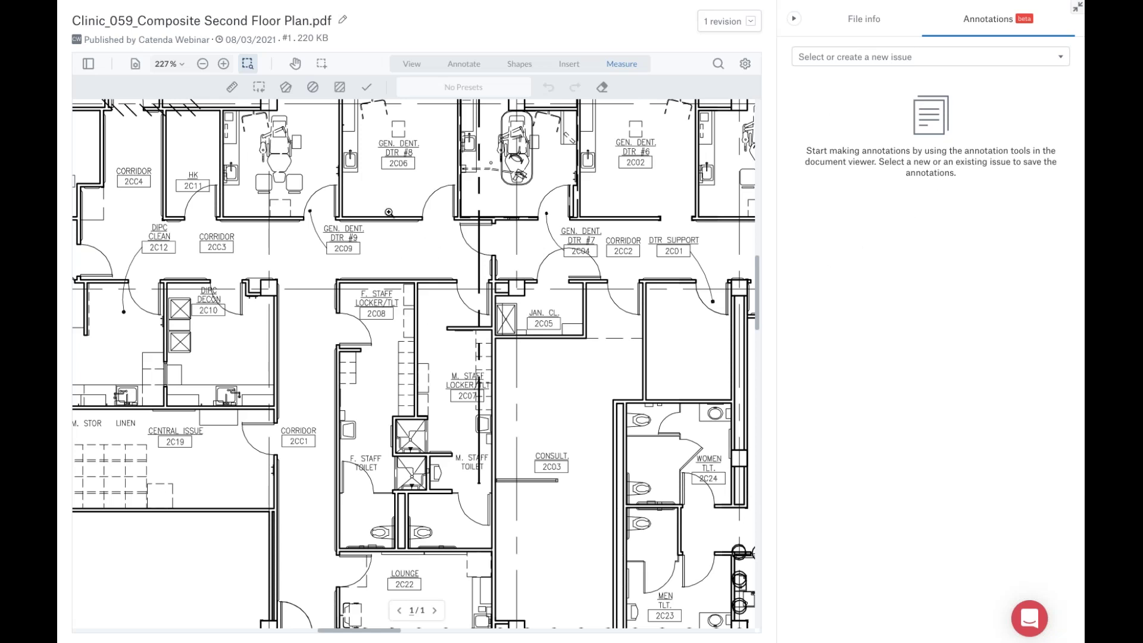
pyautogui.click(466, 66)
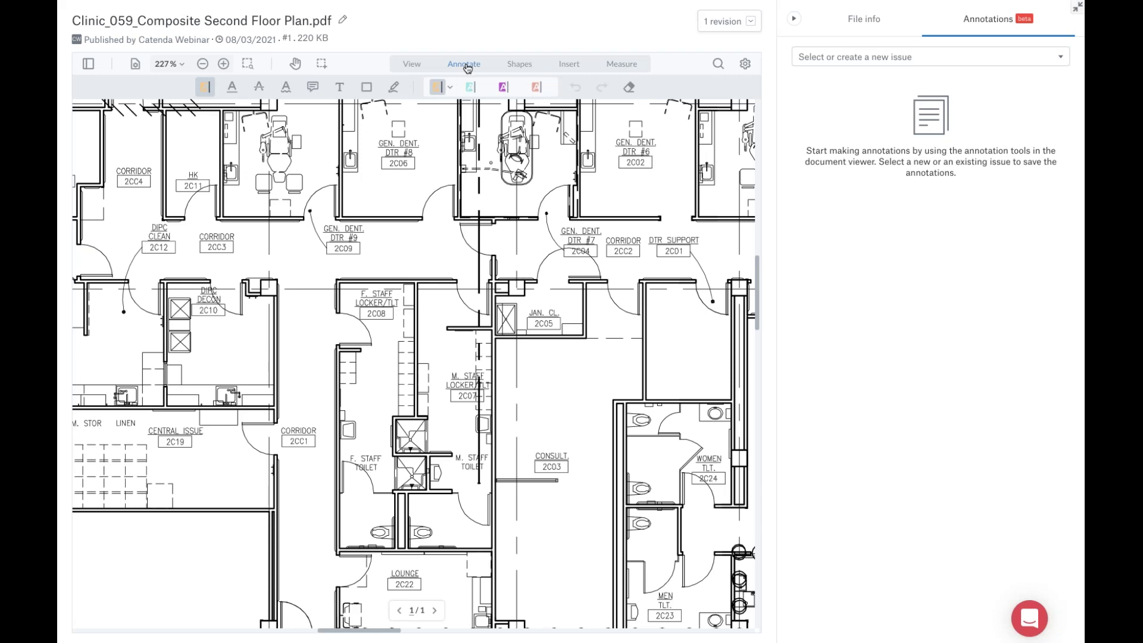
pyautogui.click(412, 64)
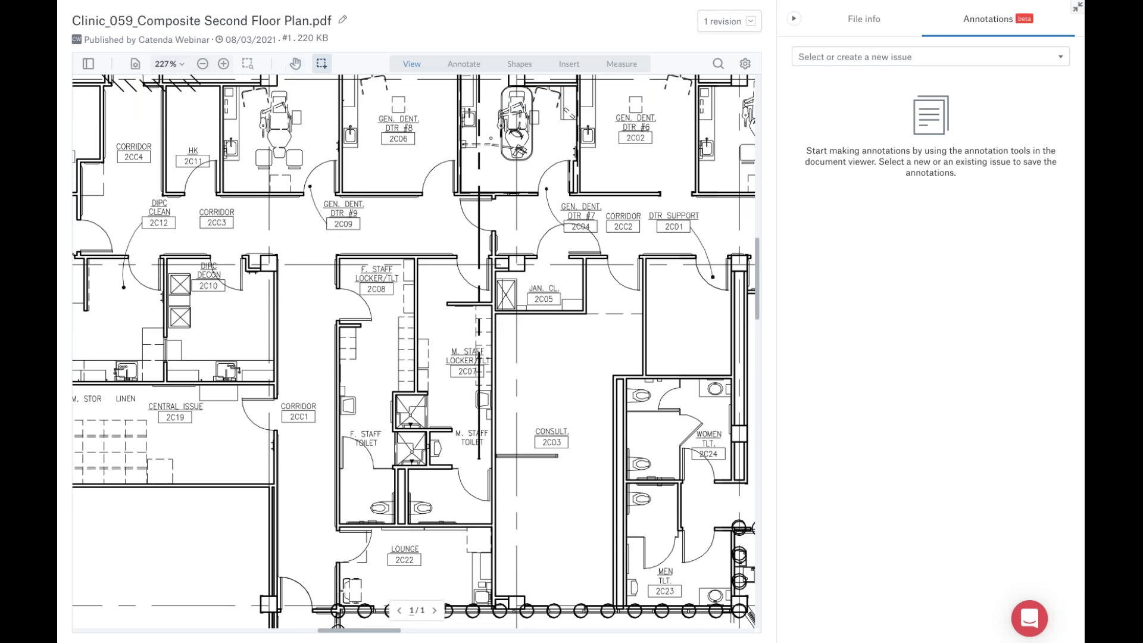
pyautogui.click(464, 66)
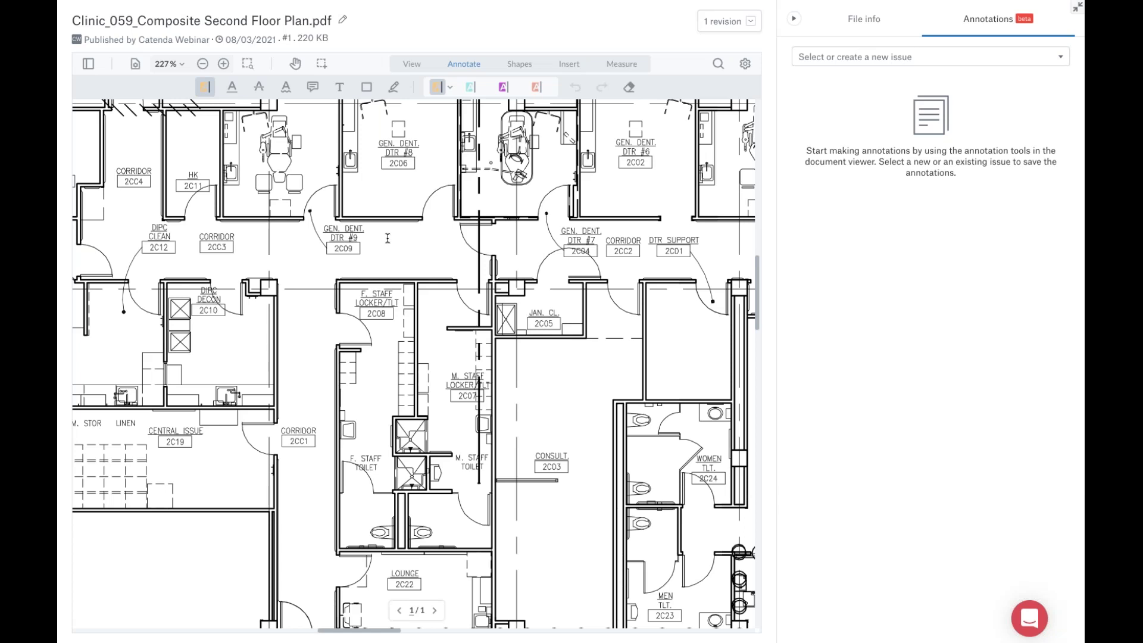
# Step: Place a red comment note beside Gen. Dent. DTR #7 reading "Please change the side." and delete the duplicate empty note
pyautogui.click(314, 87)
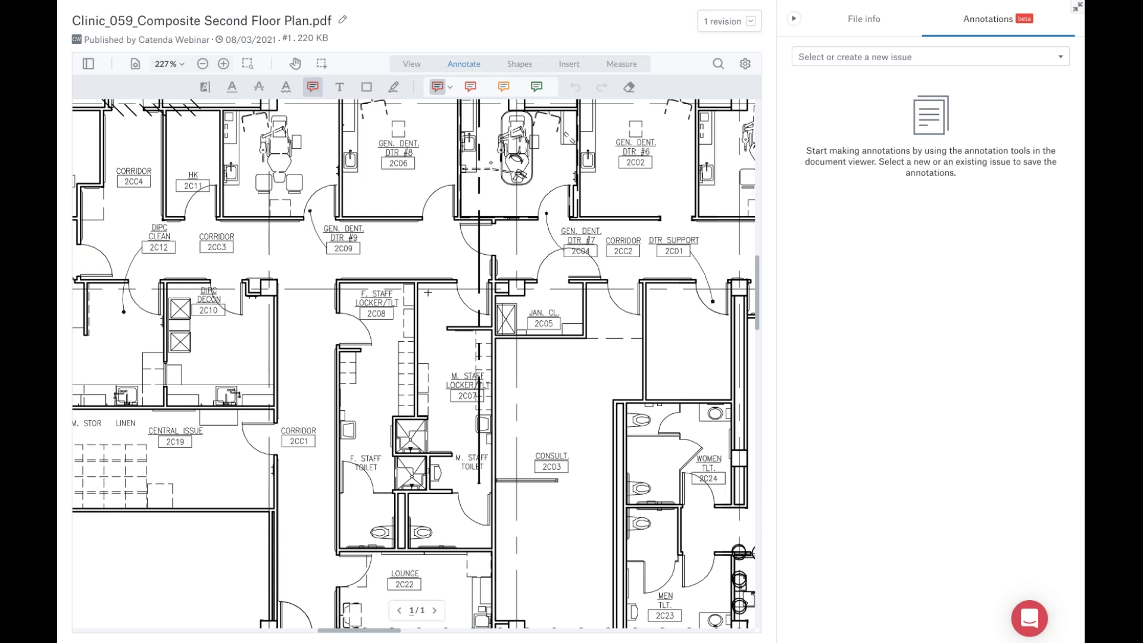
pyautogui.click(506, 244)
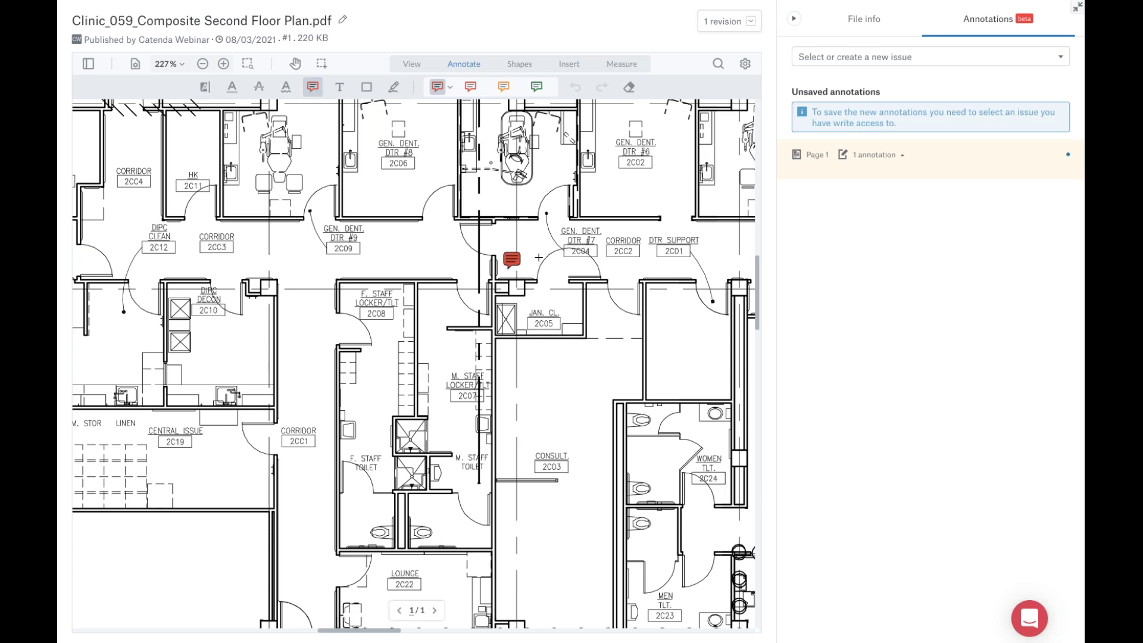
pyautogui.click(512, 240)
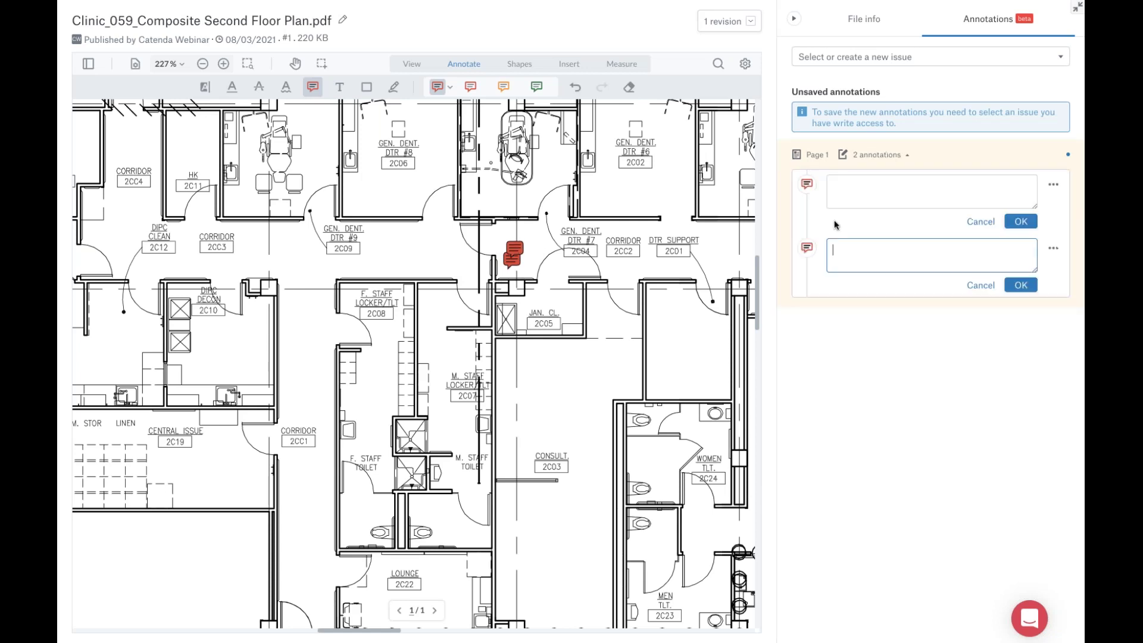
pyautogui.click(986, 289)
pyautogui.click(891, 189)
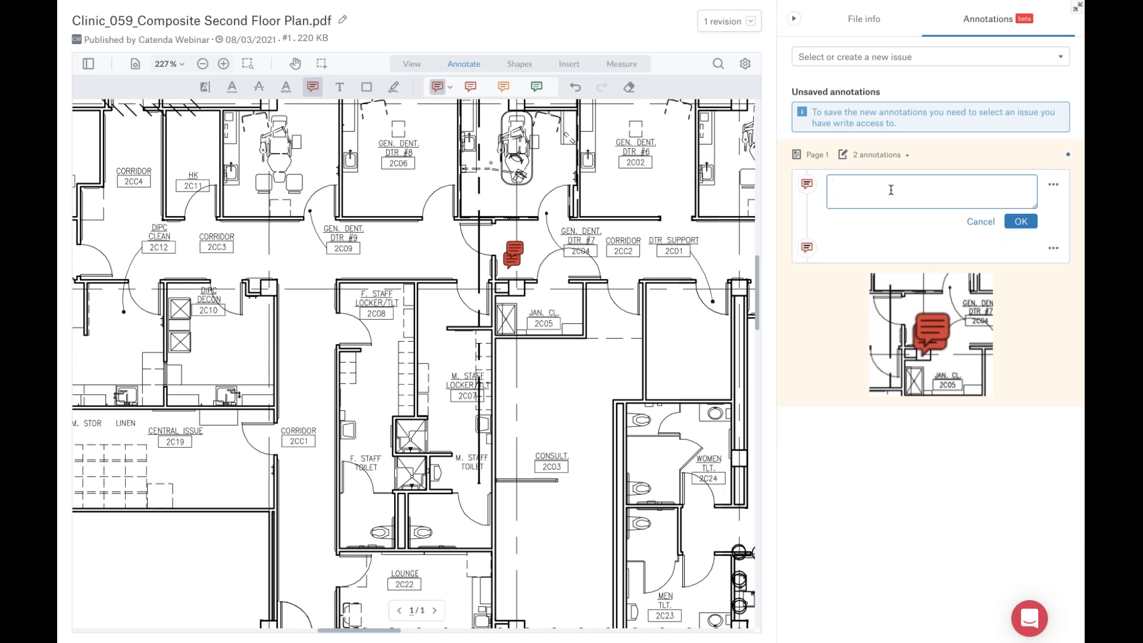
pyautogui.write('Please change the side.')
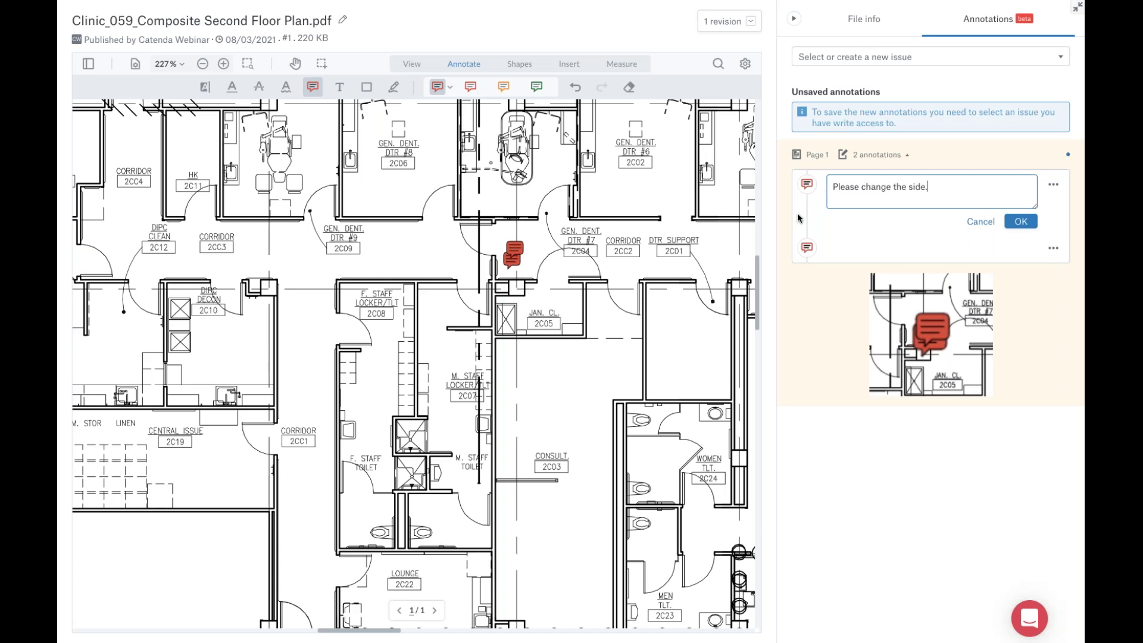
pyautogui.click(1021, 221)
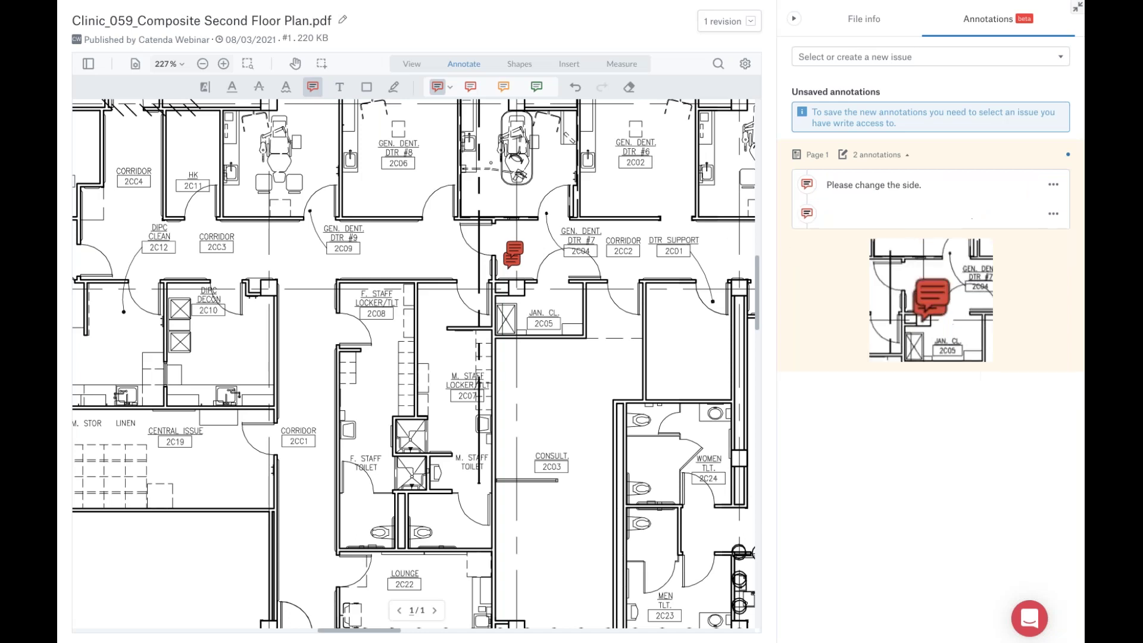
pyautogui.click(1054, 214)
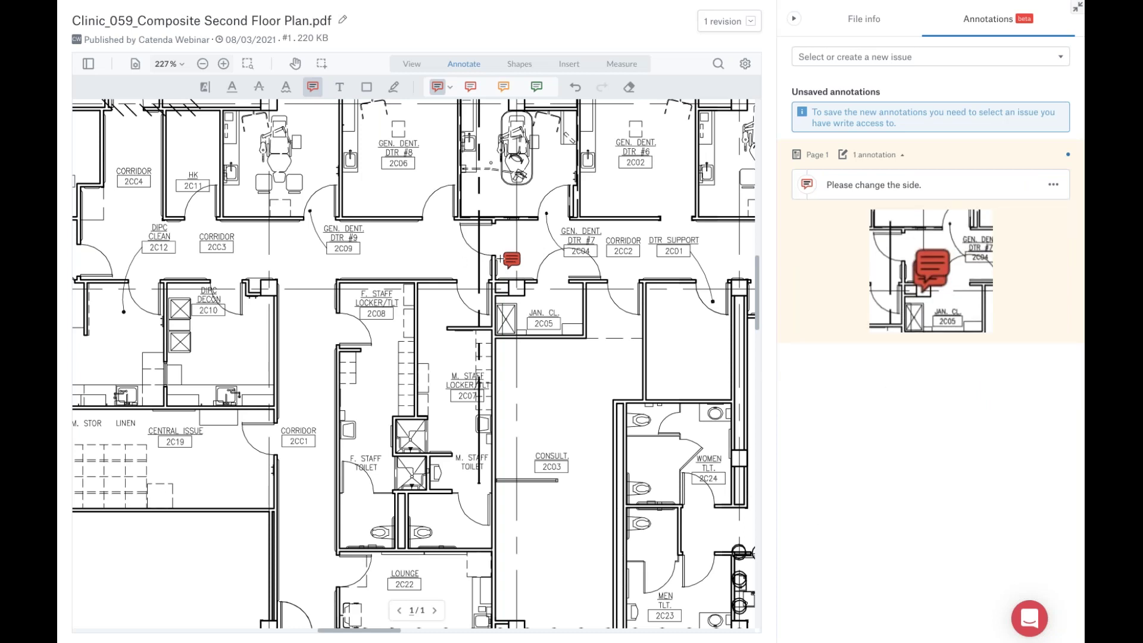
pyautogui.moveTo(516, 263)
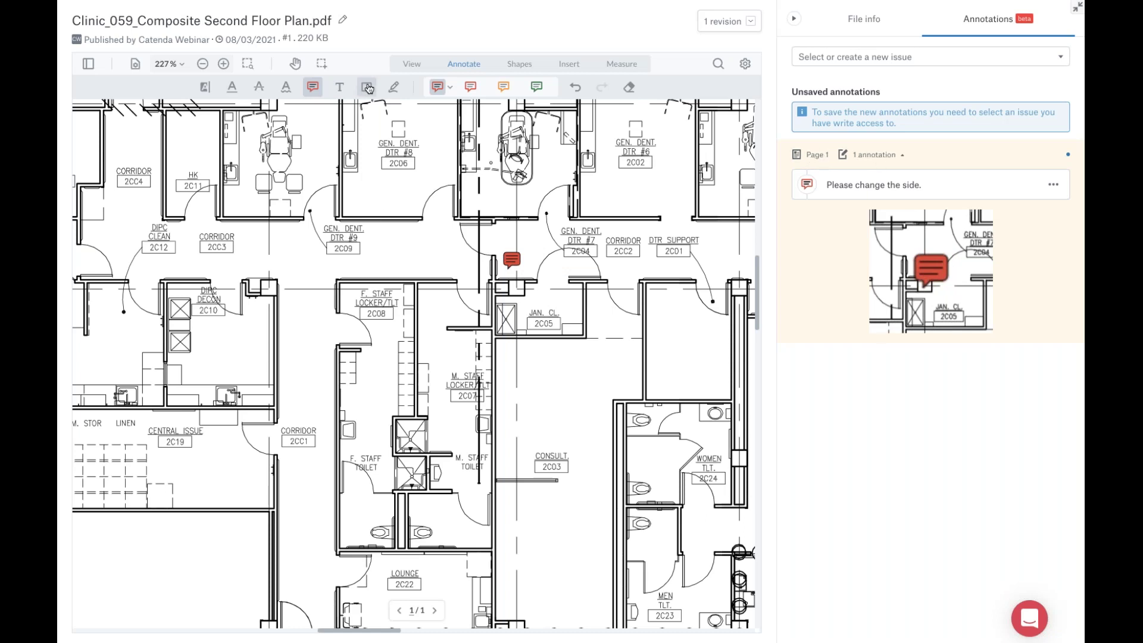
# Step: Add a red text annotation reading "please update" beside the F. Staff Locker room 2C08
pyautogui.click(339, 87)
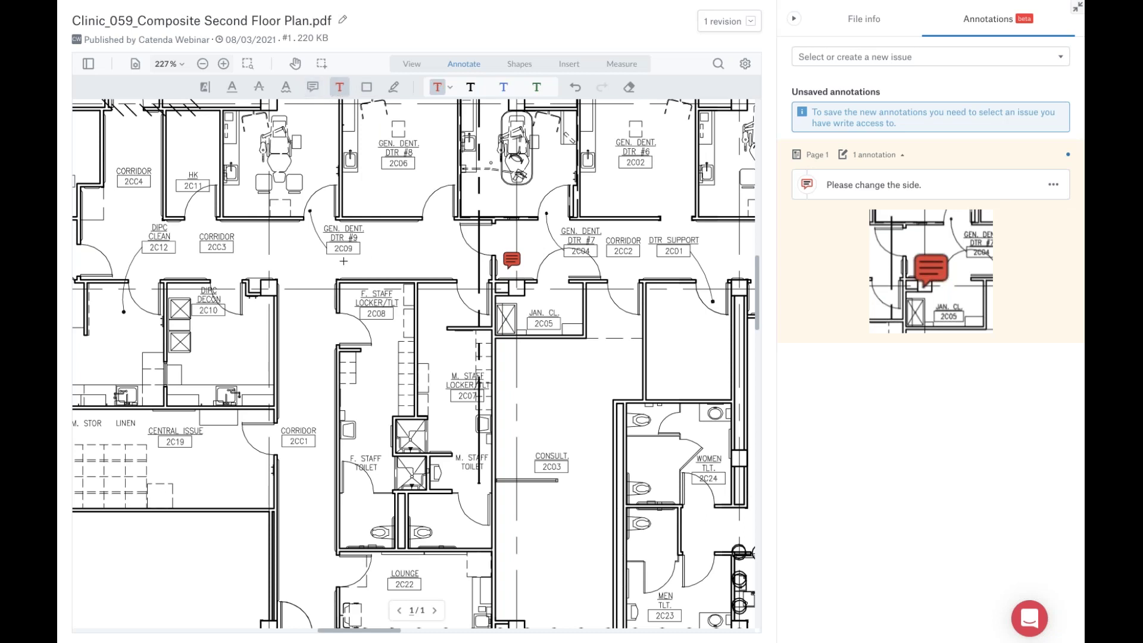
pyautogui.click(290, 299)
pyautogui.write('Insert')
pyautogui.moveTo(290, 299); pyautogui.dragTo(351, 322)
pyautogui.write('please up')
pyautogui.write('date')
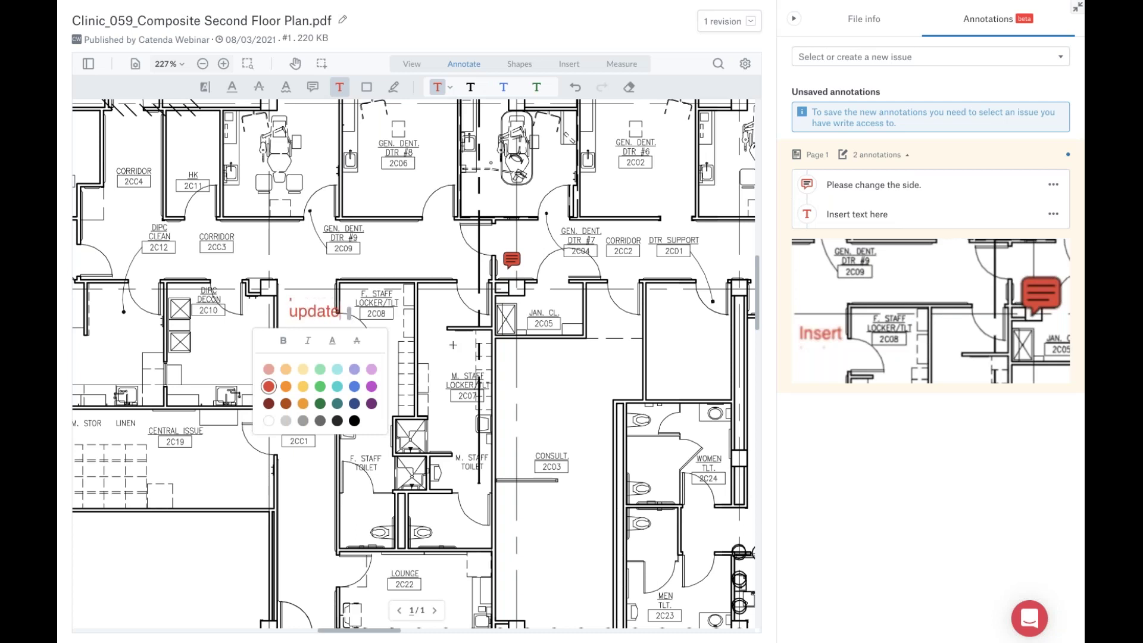
pyautogui.click(433, 385)
# Step: Fit the "please update" text box around both words and move it slightly further into the corridor
pyautogui.click(311, 304)
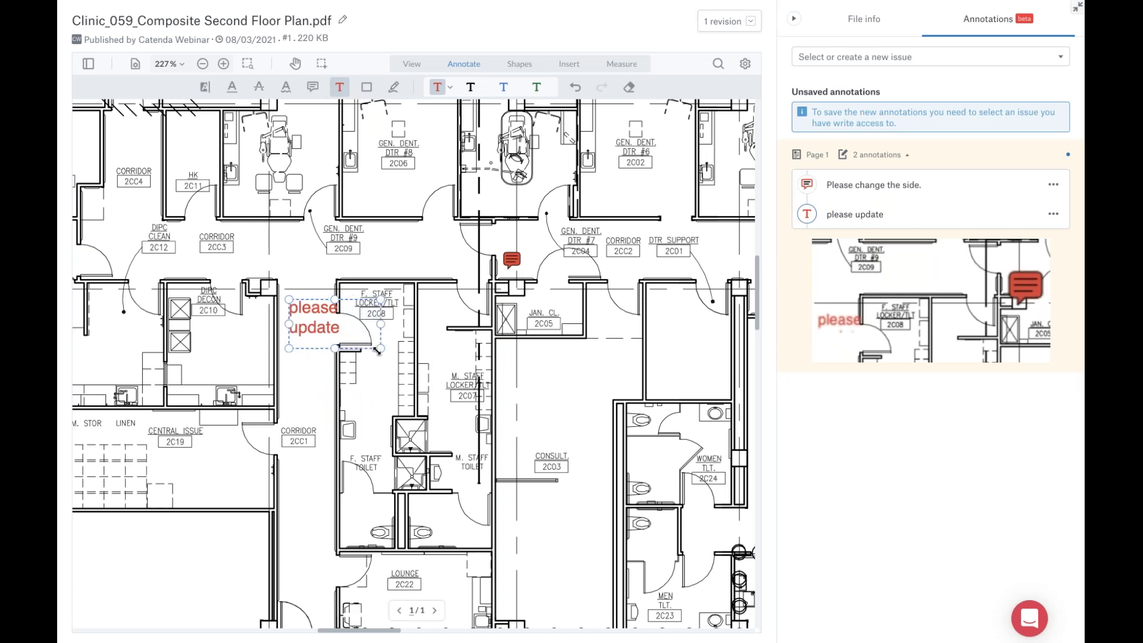
pyautogui.moveTo(315, 332); pyautogui.dragTo(305, 339)
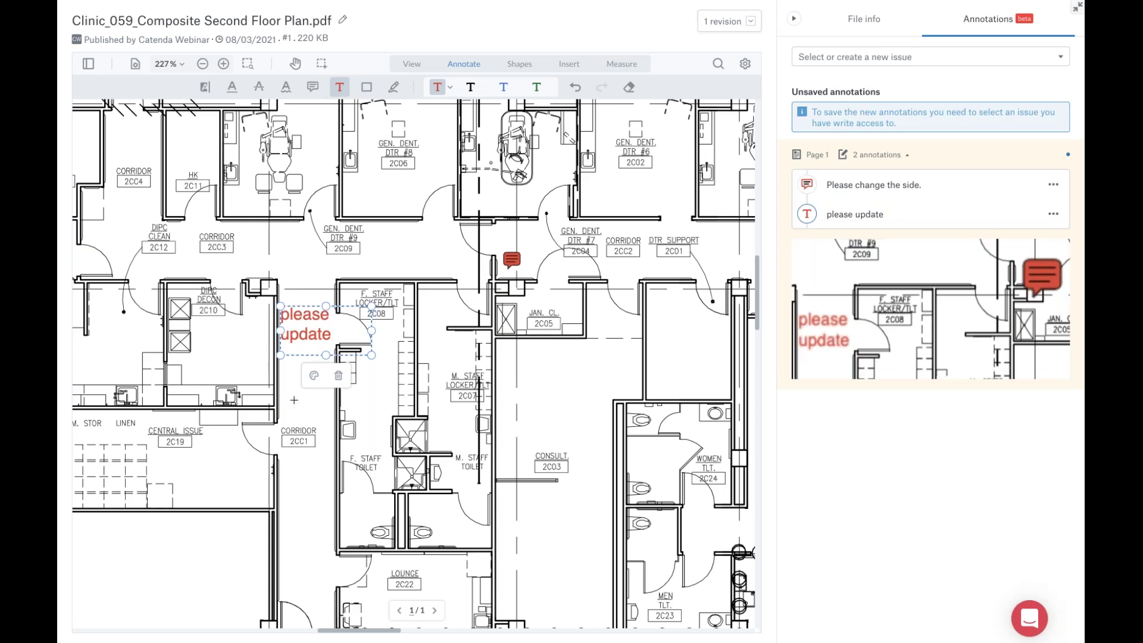
pyautogui.click(448, 307)
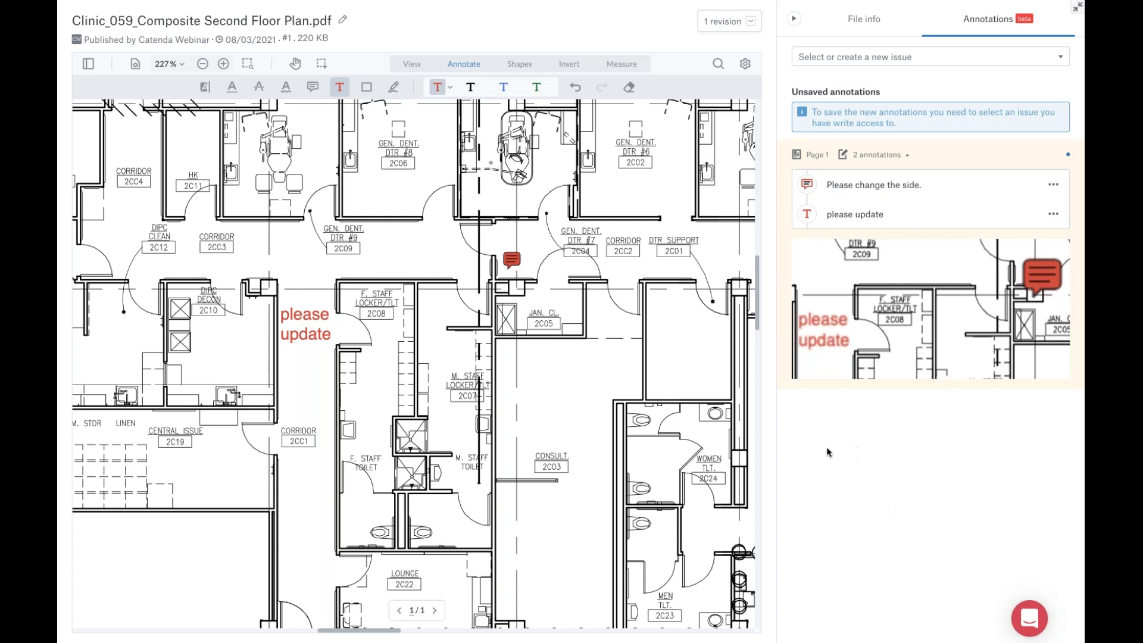
# Step: Check the issue choices for saving the annotations and draw a red cloud around the toilet cubicles beside Women Tlt. 2C24
pyautogui.click(886, 59)
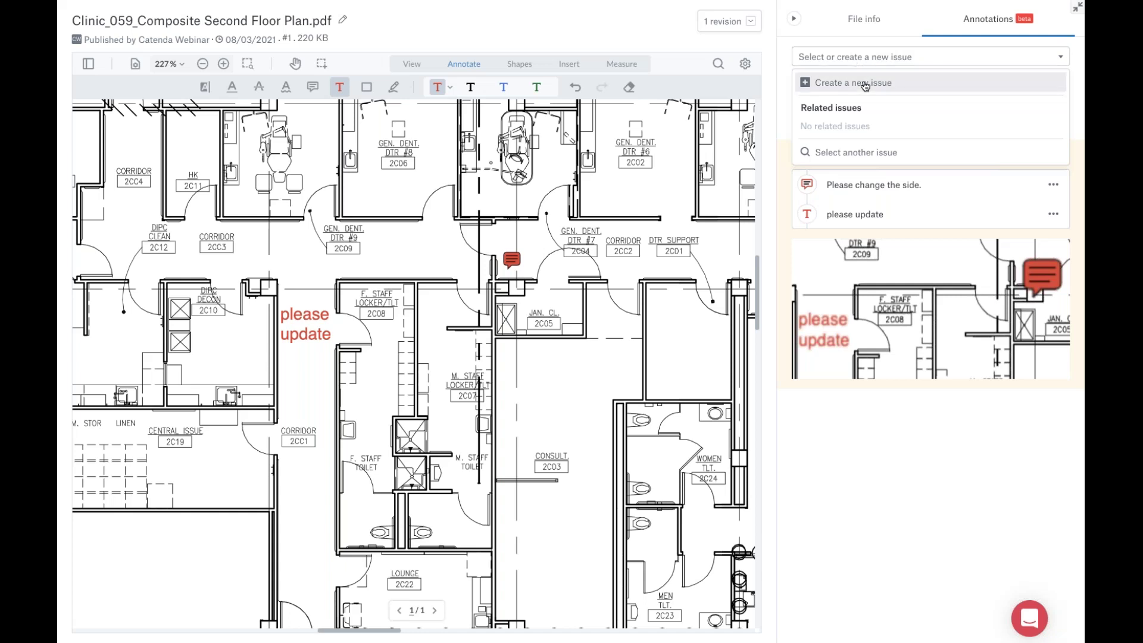
pyautogui.click(837, 434)
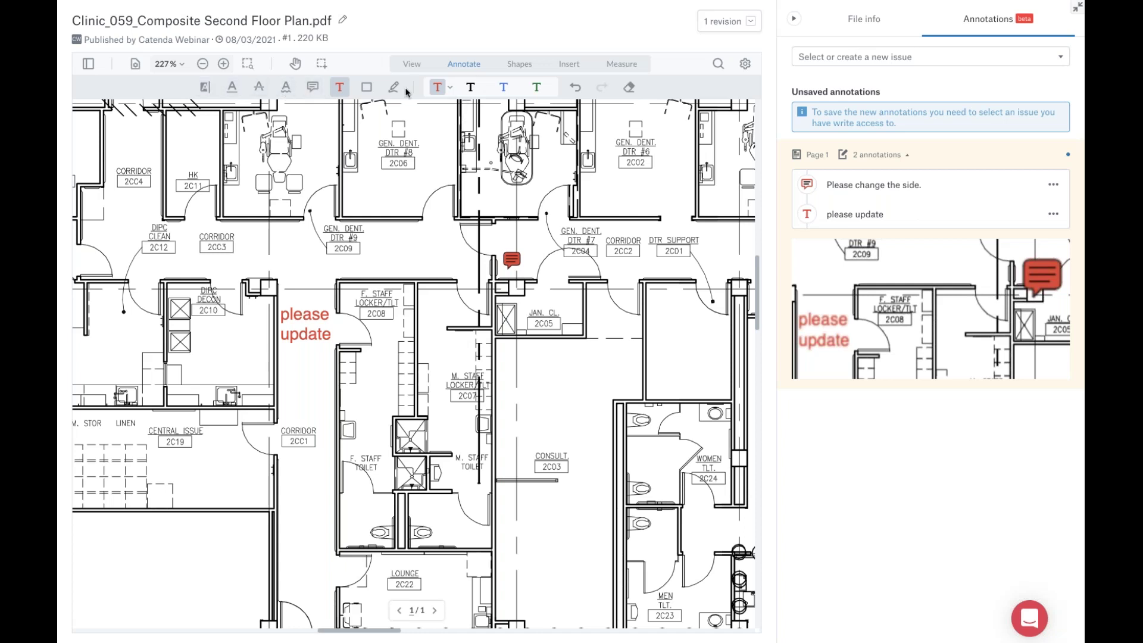
pyautogui.click(520, 65)
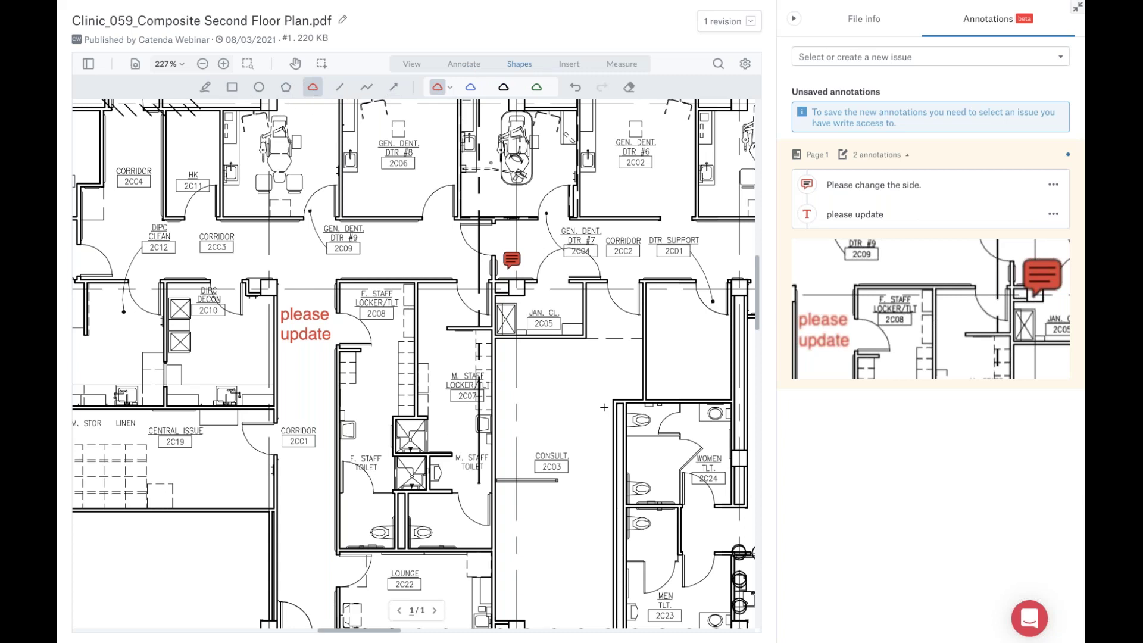
pyautogui.moveTo(595, 386)
pyautogui.mouseDown()
pyautogui.moveTo(690, 387)
pyautogui.moveTo(687, 518)
pyautogui.moveTo(587, 526)
pyautogui.moveTo(606, 388)
pyautogui.mouseUp()
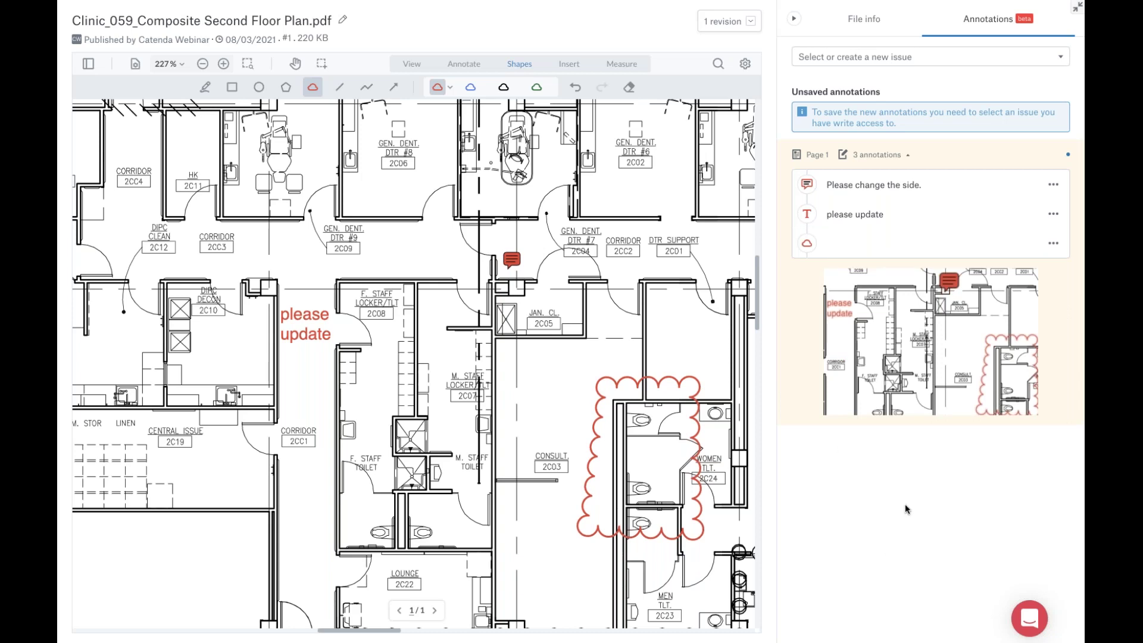
# Step: Start a new issue for the annotations on the Web - Document Review board, titled "ARC floor plan 059", keeping the Drawing type
pyautogui.click(908, 57)
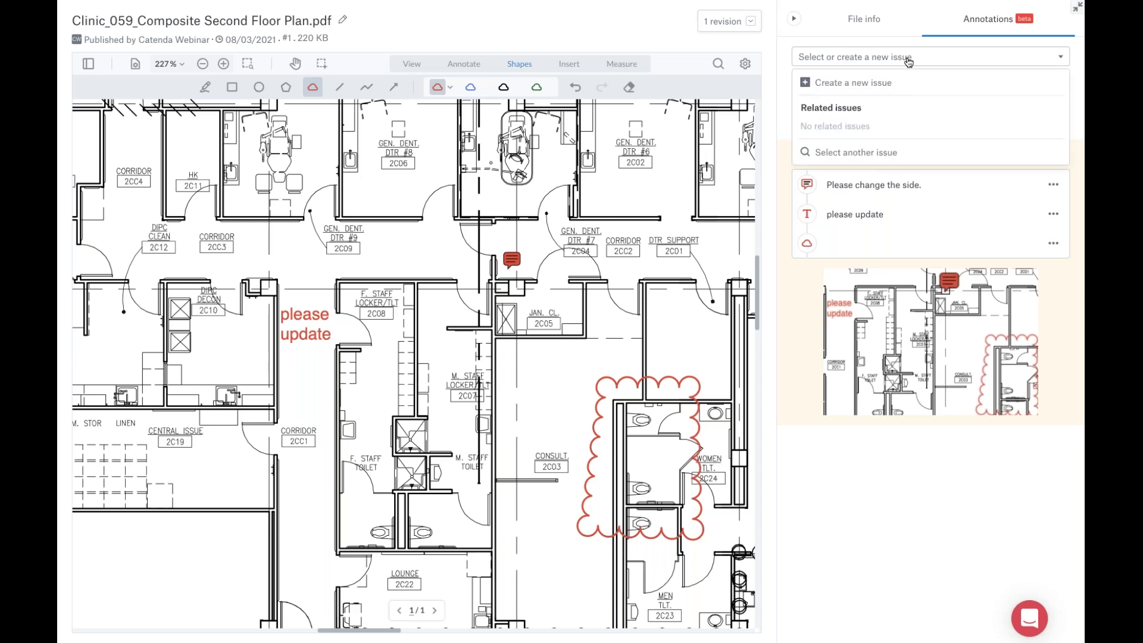
pyautogui.click(851, 83)
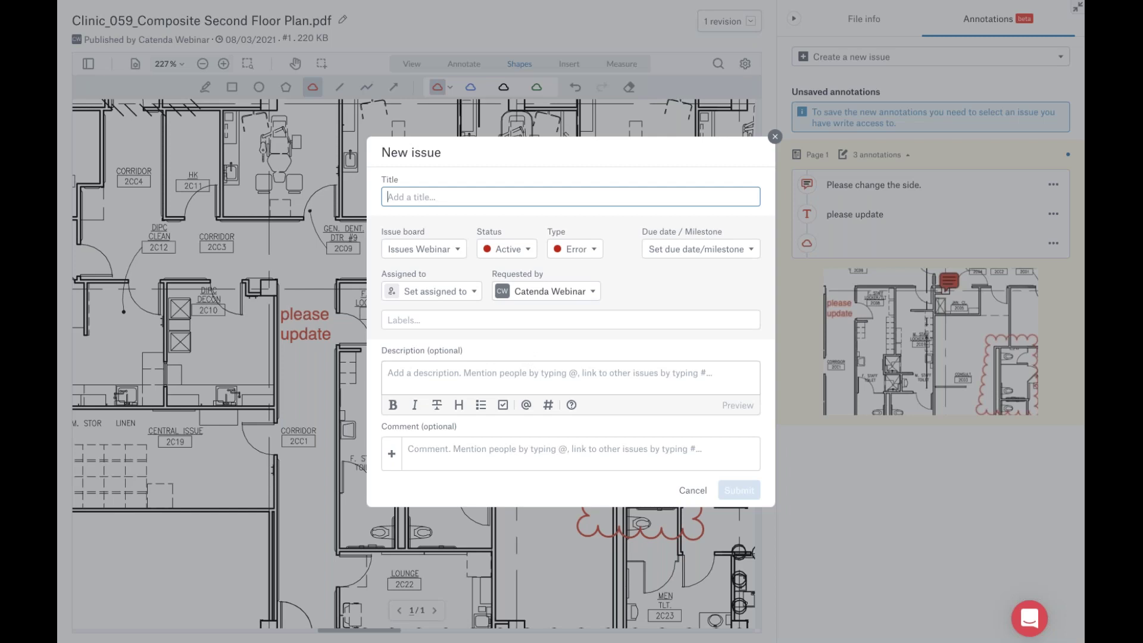
pyautogui.click(456, 249)
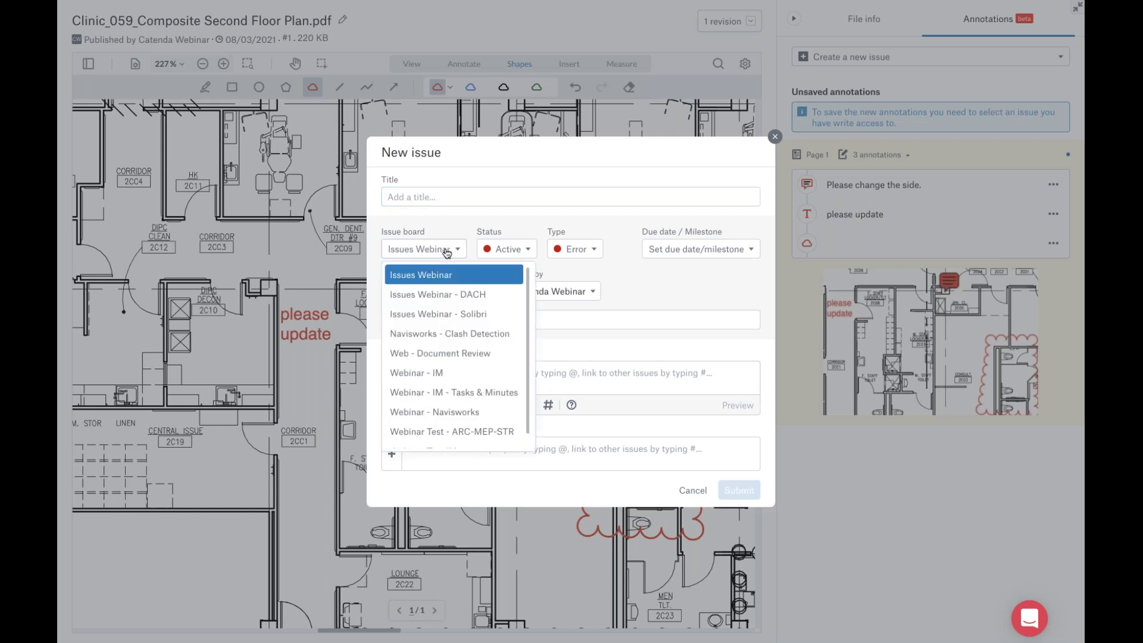
pyautogui.click(441, 353)
pyautogui.click(459, 175)
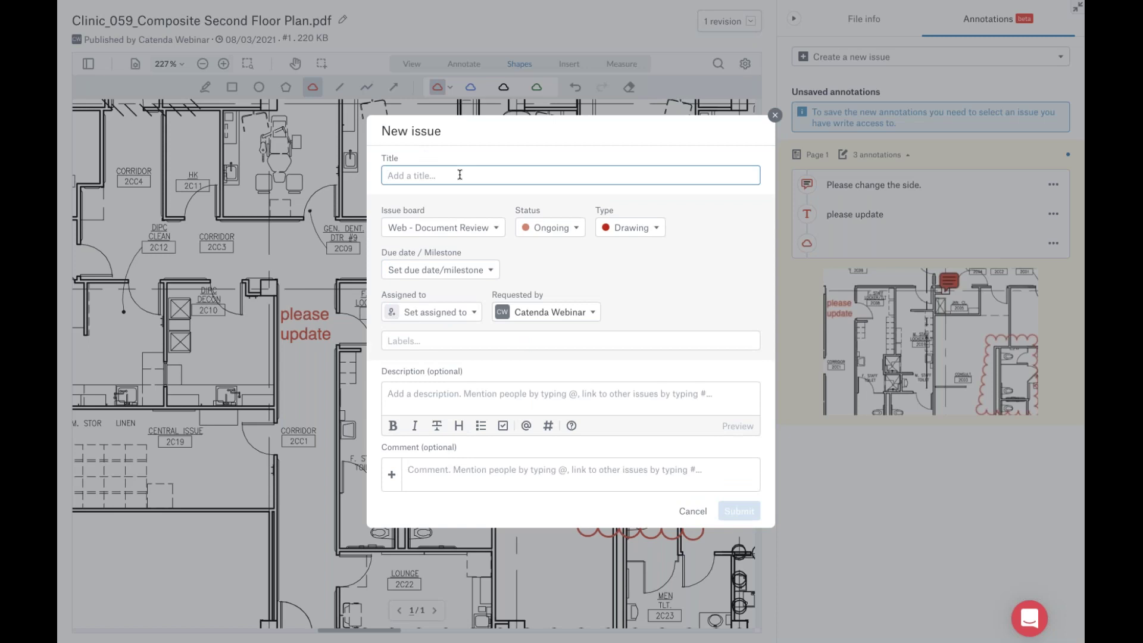
pyautogui.write('ARc')
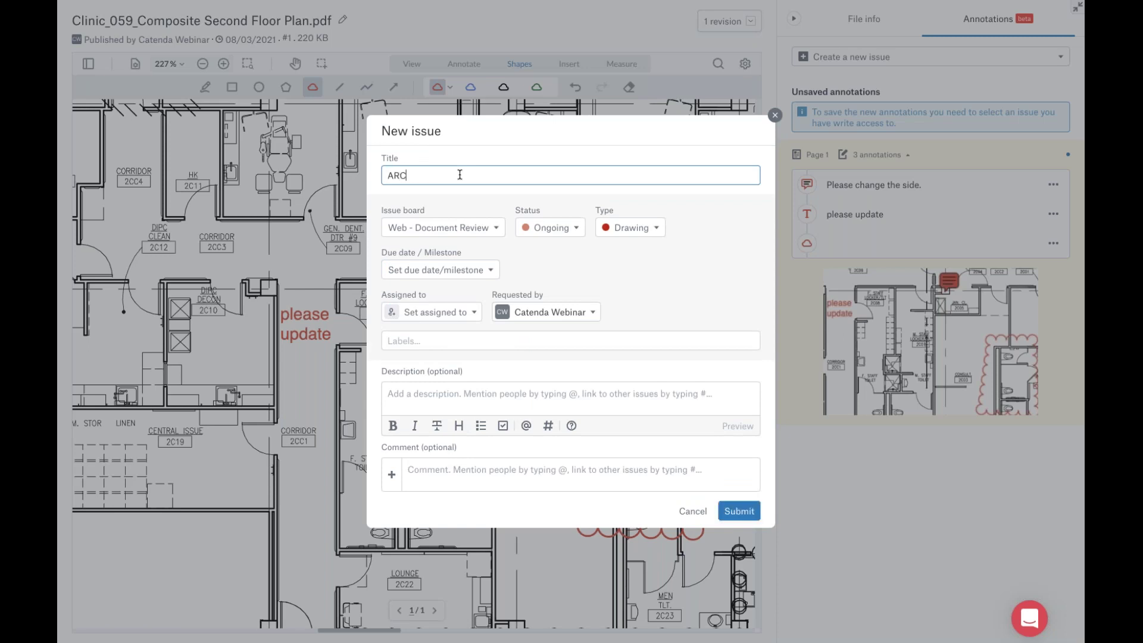
pyautogui.write(' floor plan')
pyautogui.click(638, 232)
pyautogui.click(638, 232)
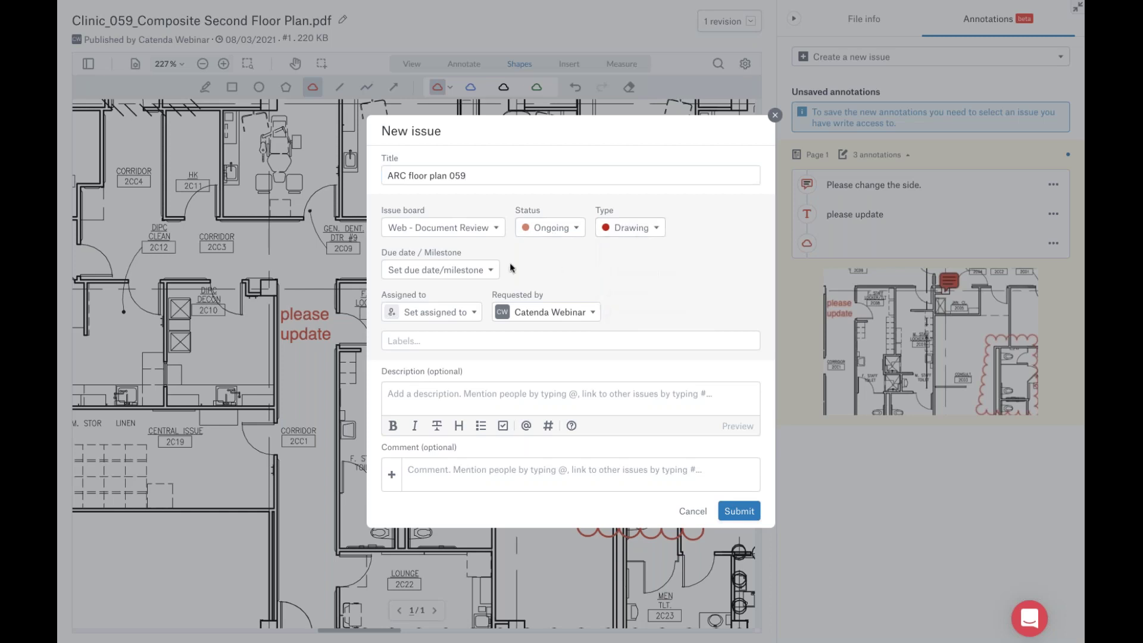
# Step: Set the new issue's due date to 30 May 2021, assign it to yourself and submit the issue
pyautogui.click(477, 271)
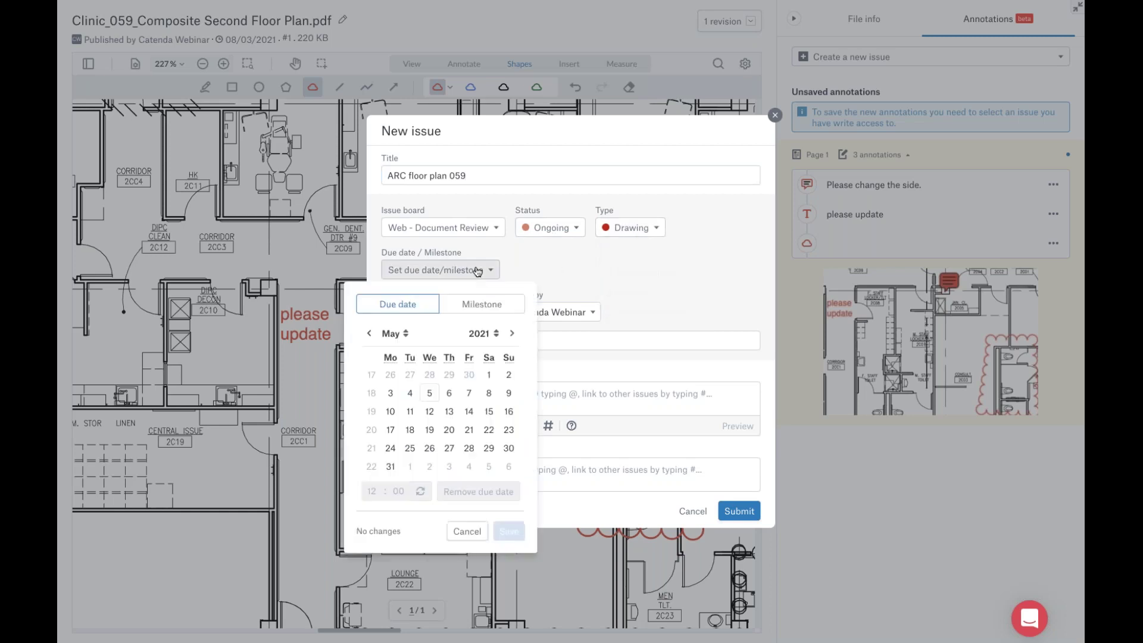
pyautogui.click(507, 450)
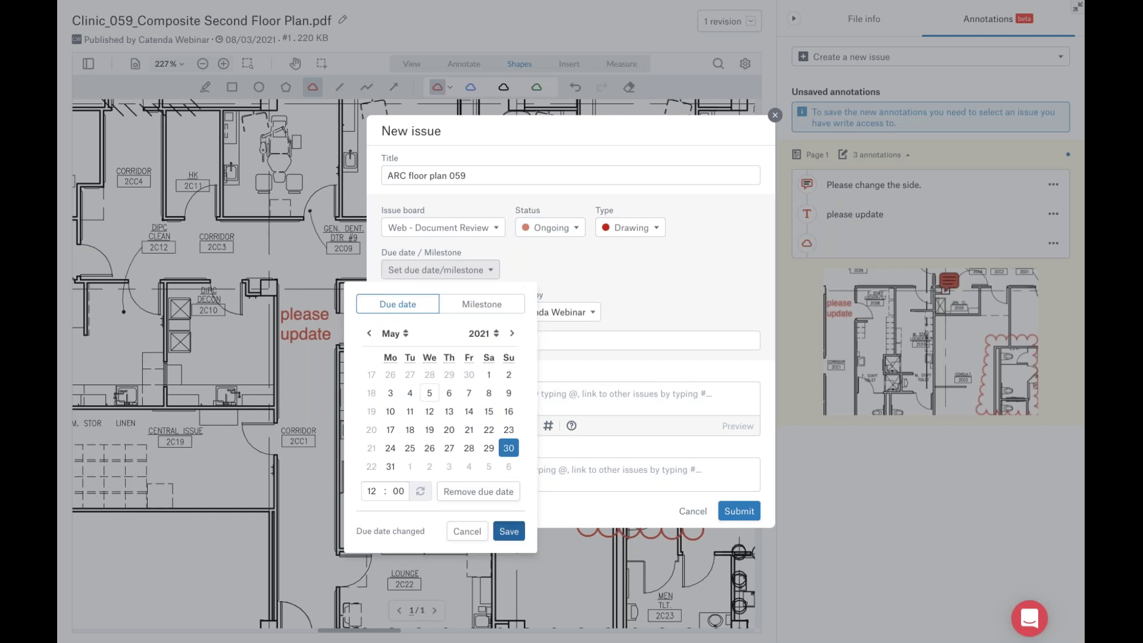
pyautogui.click(509, 529)
pyautogui.click(474, 315)
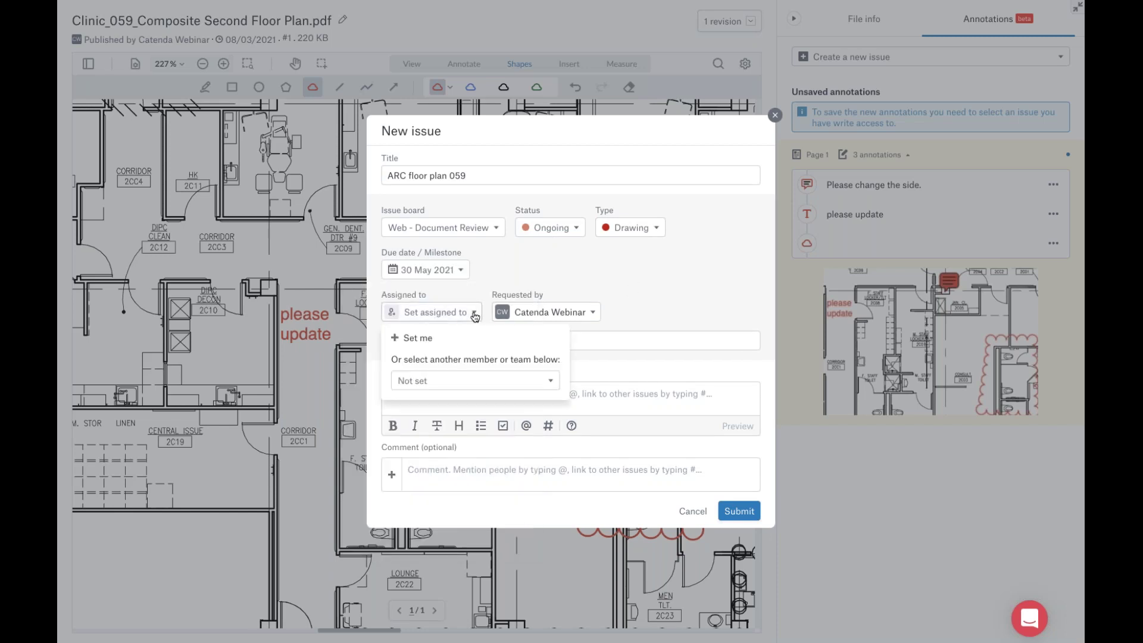
pyautogui.click(440, 337)
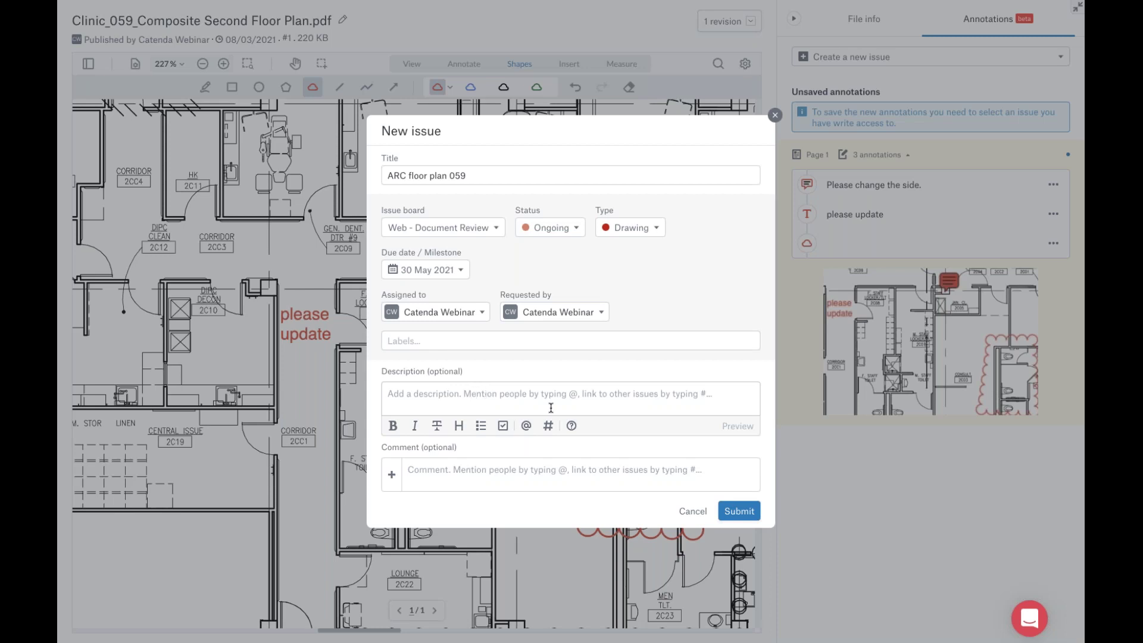
pyautogui.click(745, 516)
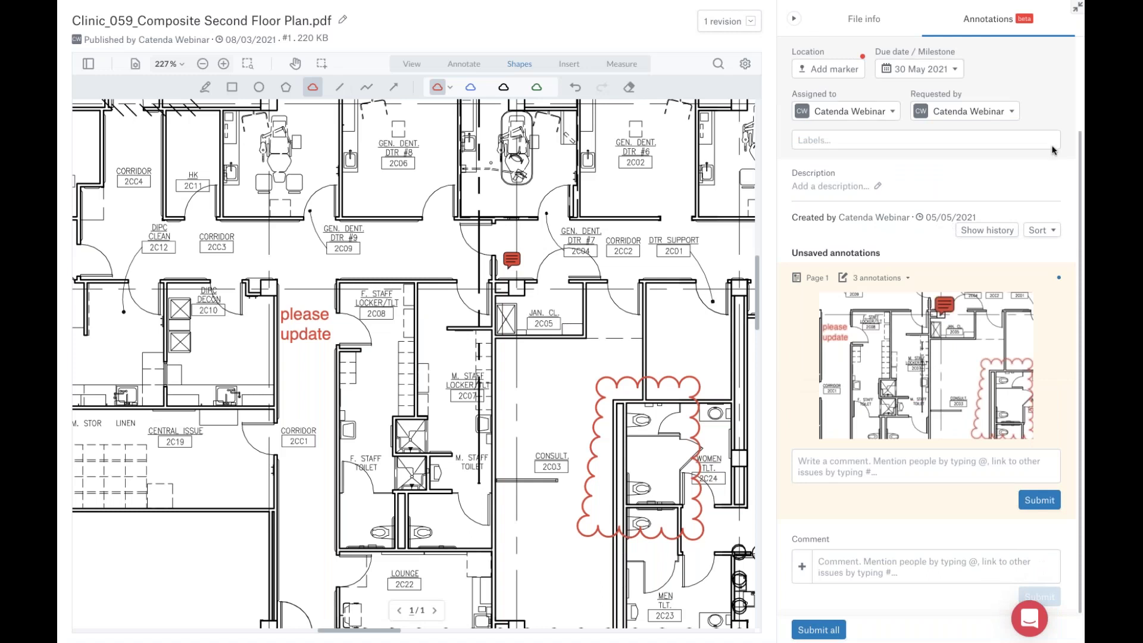
# Step: Submit all the unsaved annotations to the ARC floor plan 059 issue
pyautogui.scroll(3, 893, 48)
pyautogui.scroll(-3, 893, 83)
pyautogui.click(823, 634)
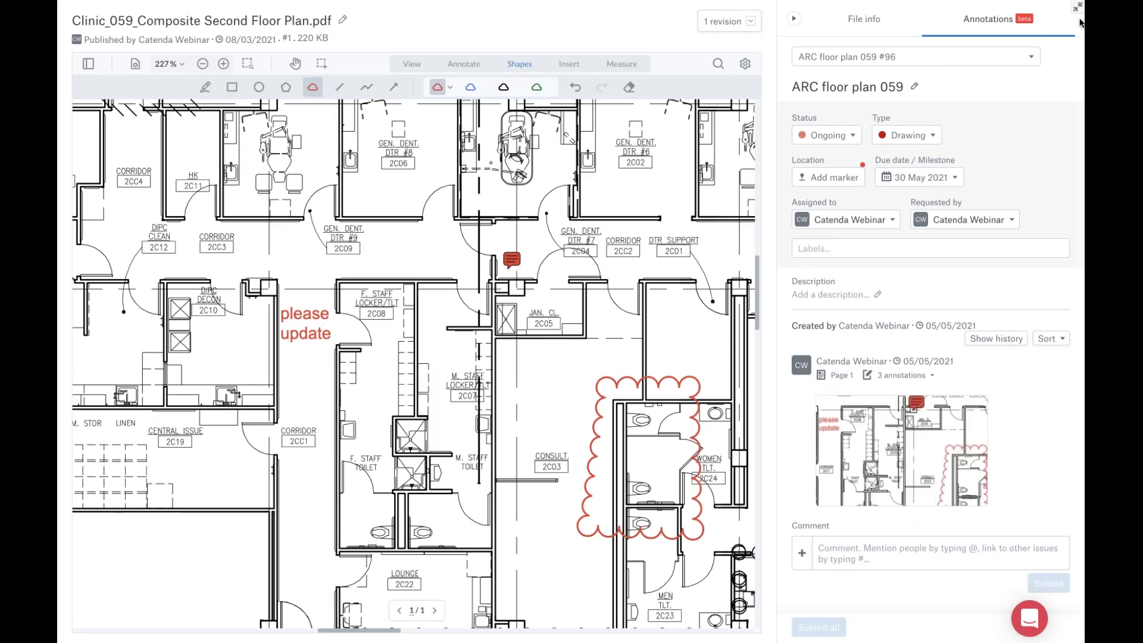
# Step: Leave the full-screen view and open the ARC floor plan 059 issue from the PDF's related issues
pyautogui.click(1077, 8)
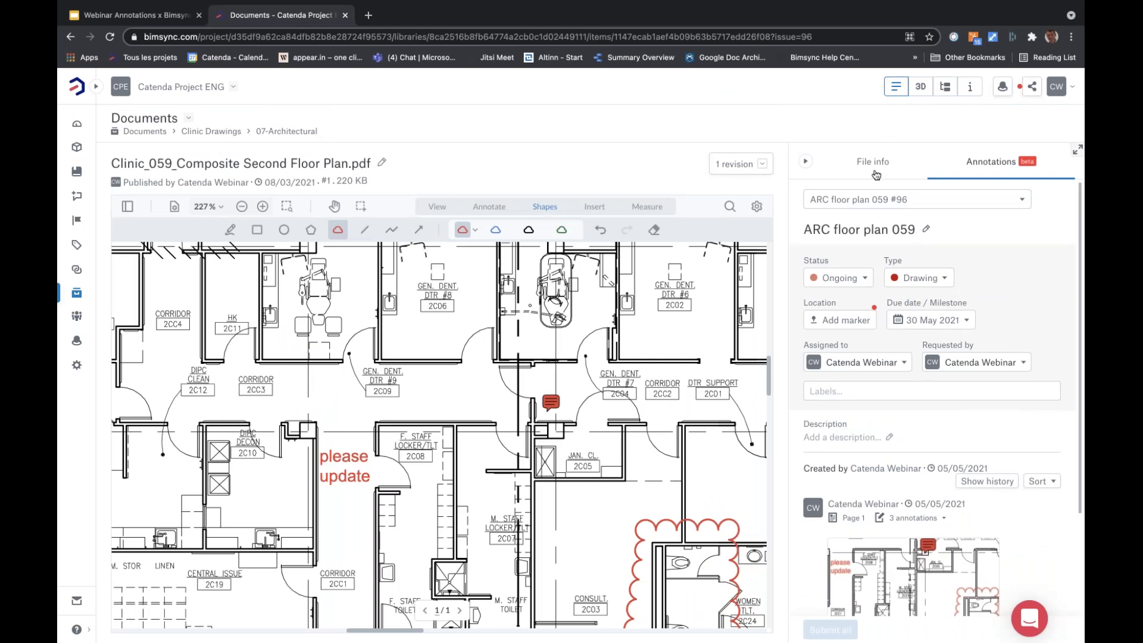
pyautogui.click(874, 169)
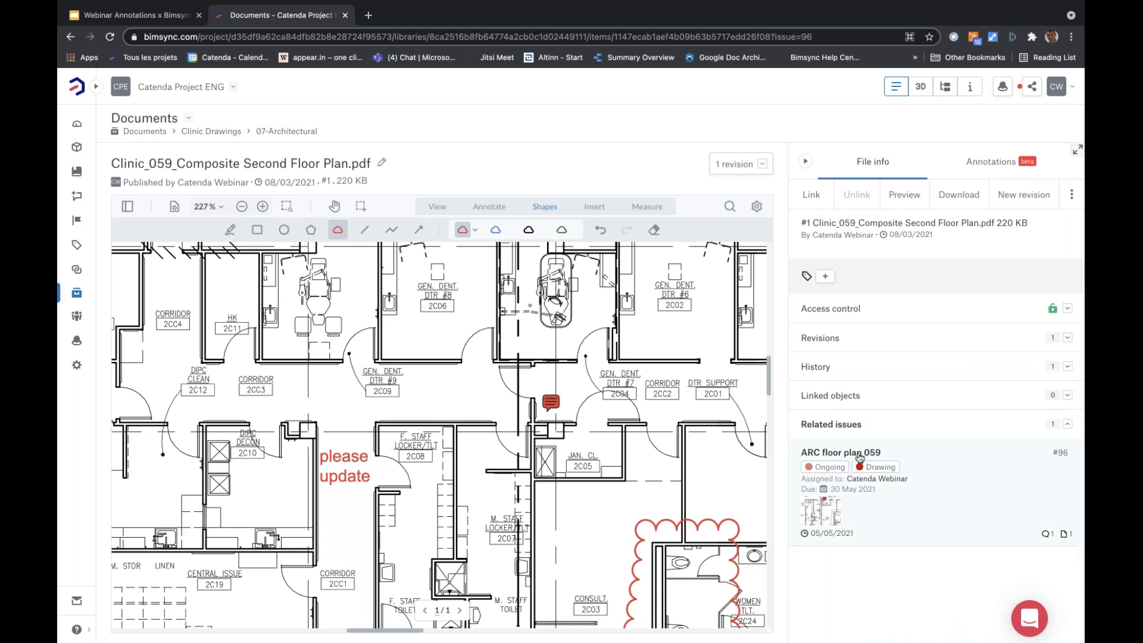
pyautogui.click(855, 452)
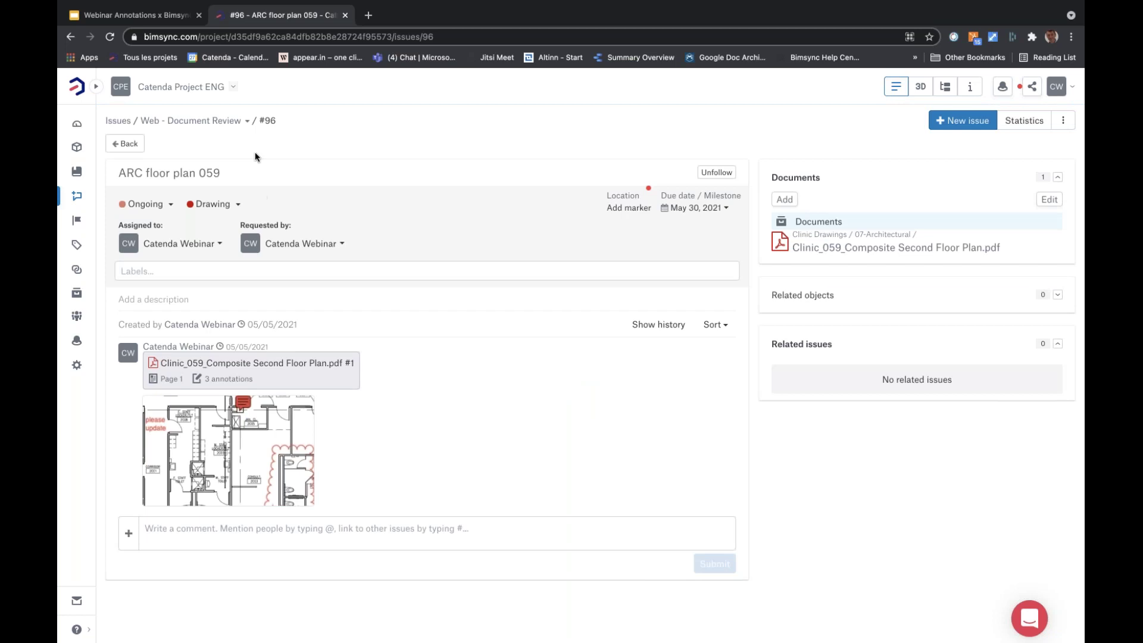
# Step: View the Web - Document Review board's issue list and reopen ARC floor plan 059 from it
pyautogui.click(187, 123)
pyautogui.click(194, 218)
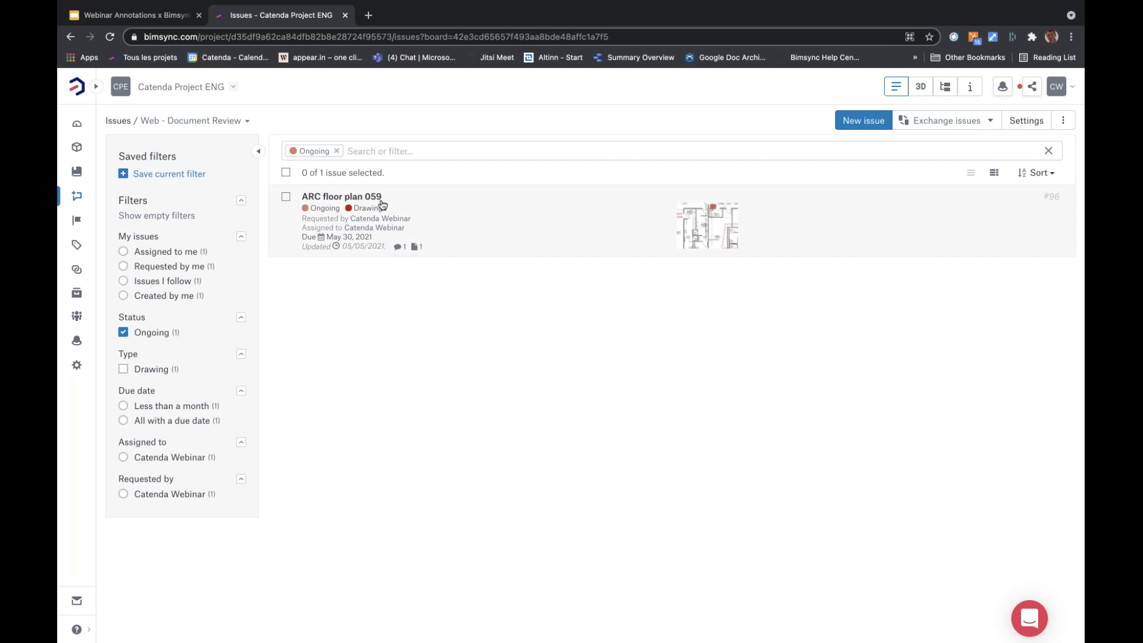
pyautogui.click(481, 226)
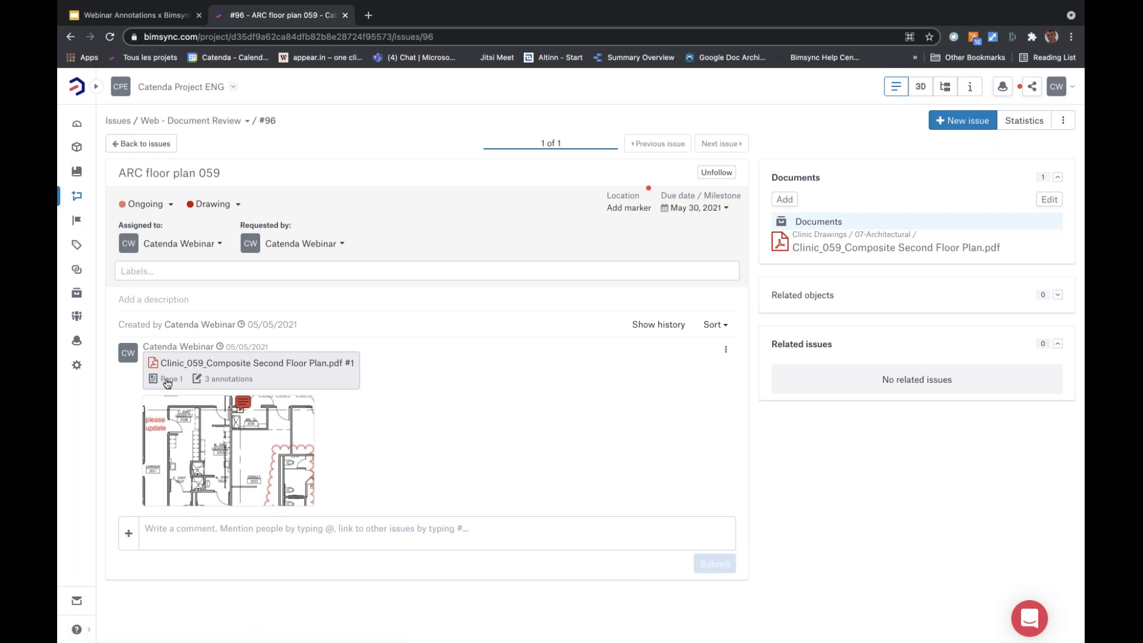
# Step: Open the annotated floor plan PDF from the issue's comment and examine the annotated area up close
pyautogui.click(236, 387)
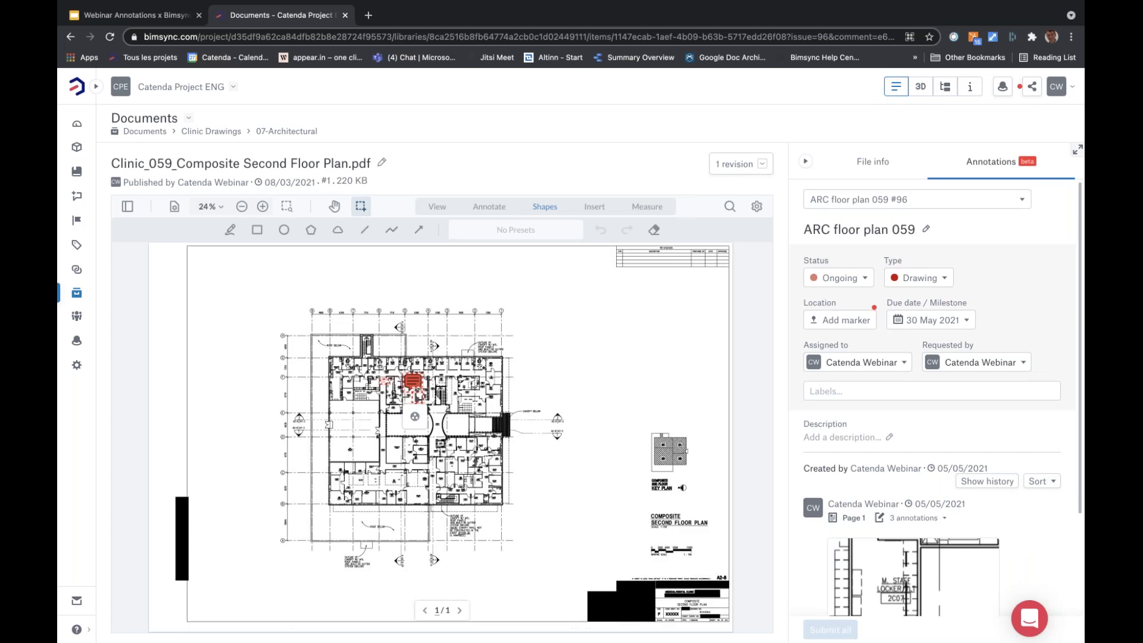
pyautogui.click(287, 206)
pyautogui.click(441, 416)
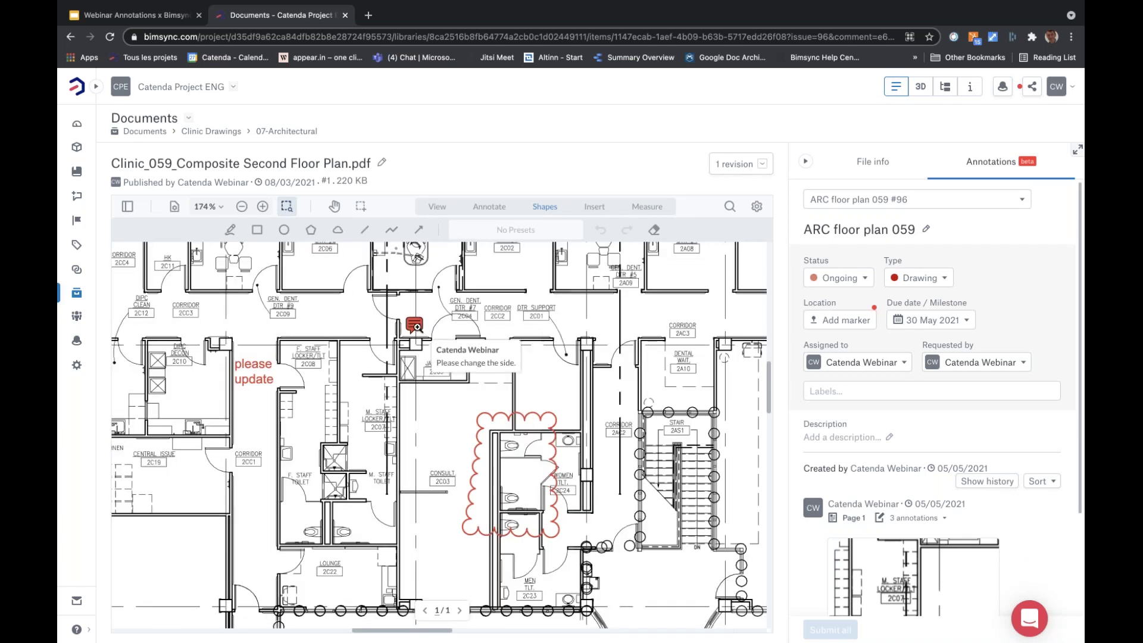
pyautogui.click(416, 322)
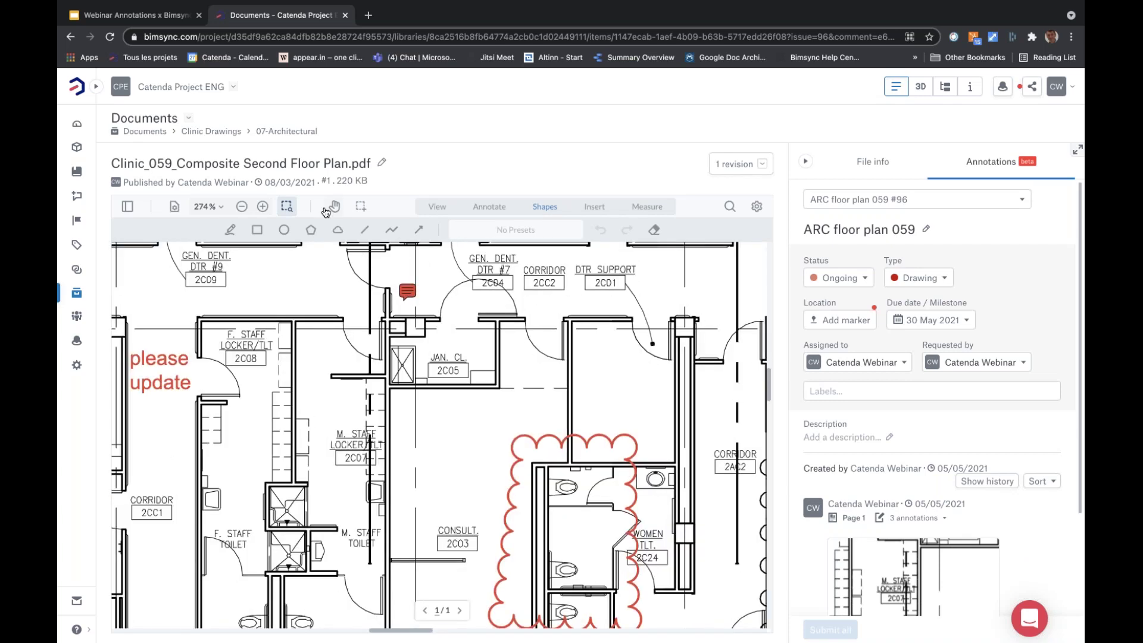
# Step: Select the red comment note beside Gen. Dent. DTR #7 and expand the issue's list of annotations
pyautogui.moveTo(408, 292)
pyautogui.click(334, 206)
pyautogui.click(408, 291)
pyautogui.scroll(-3, 977, 464)
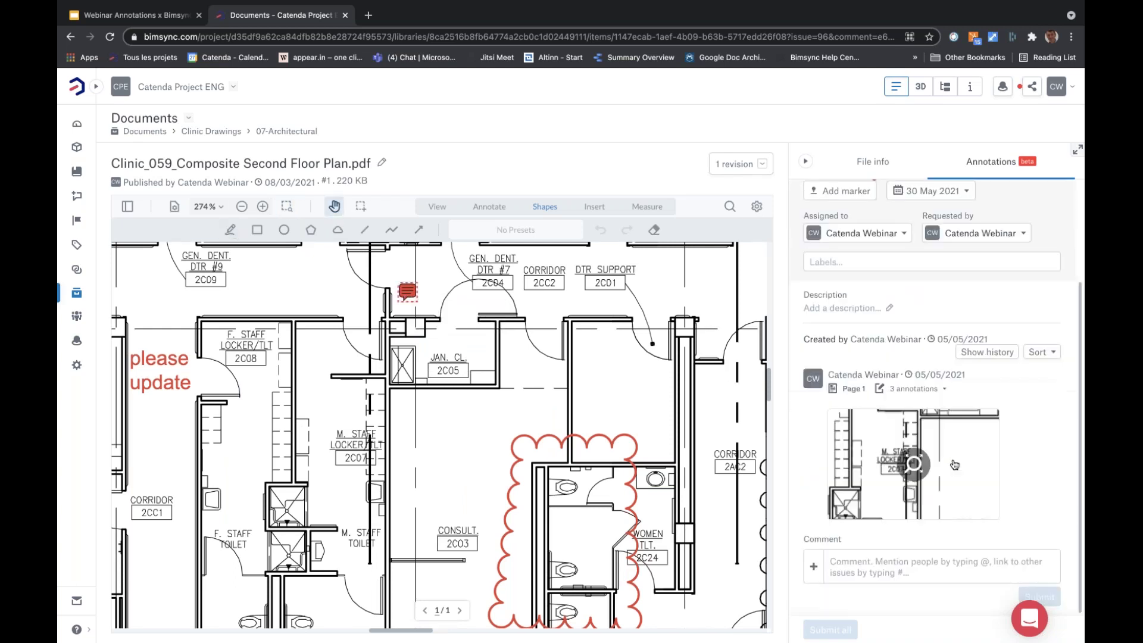
pyautogui.click(928, 390)
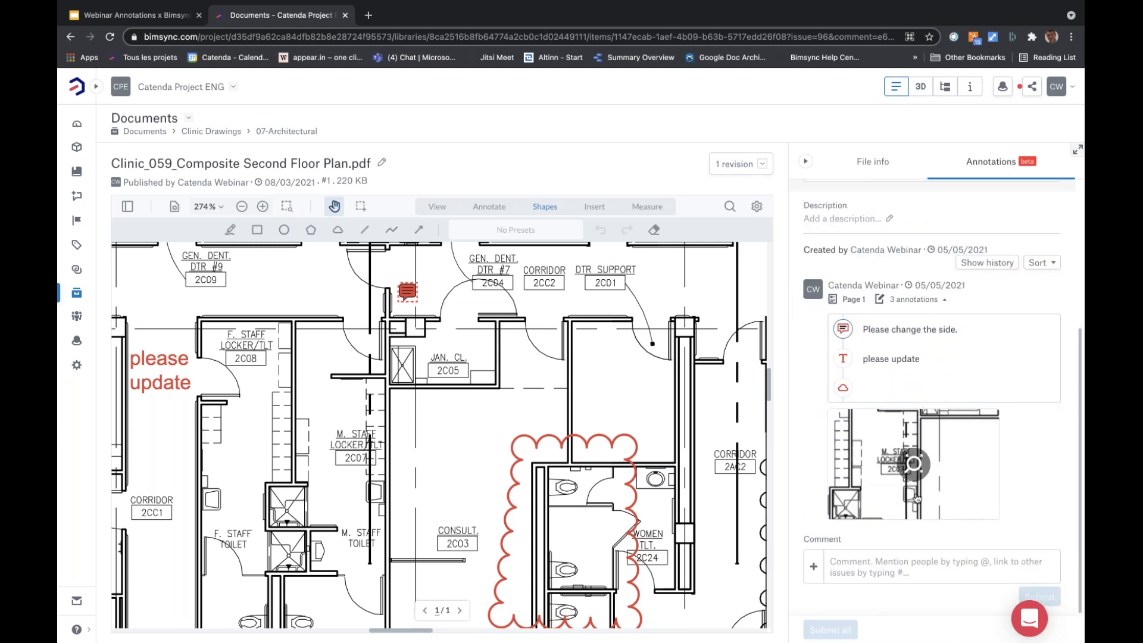
# Step: Post the comment "Fine, I will update next week." on the ARC floor plan 059 issue
pyautogui.click(907, 569)
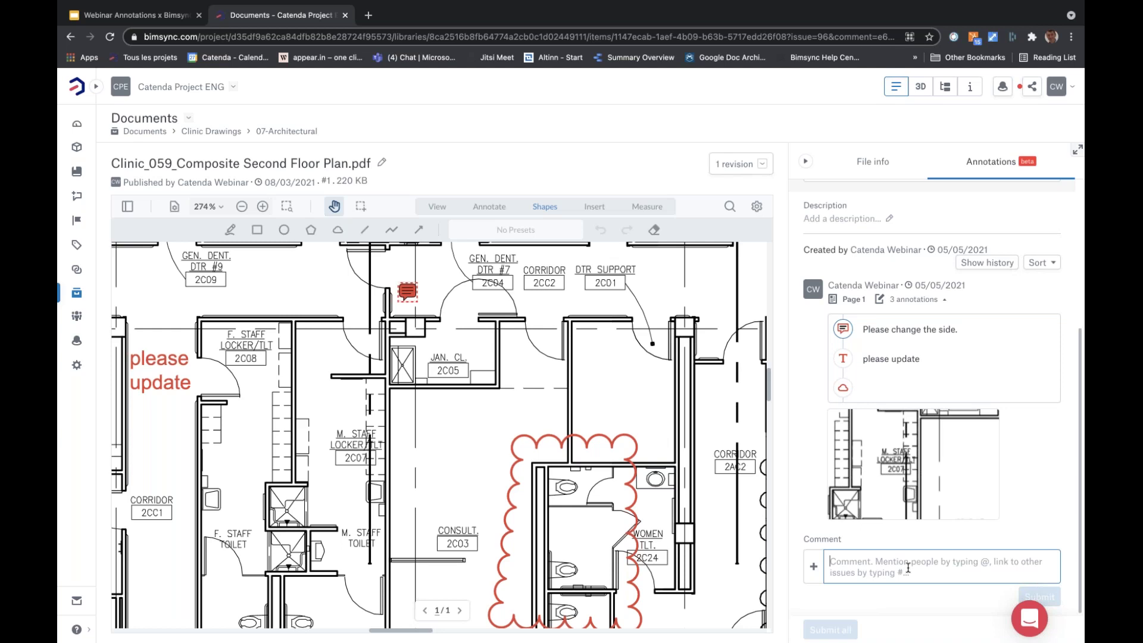
pyautogui.write('Fine, ')
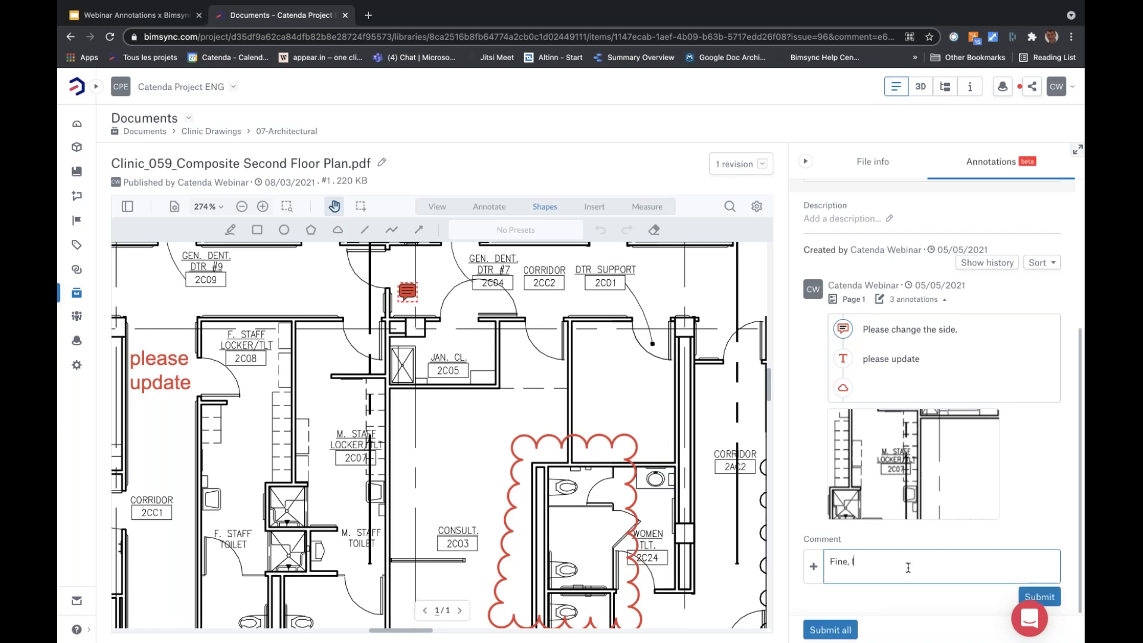
pyautogui.write('I will update next week.')
pyautogui.click(829, 631)
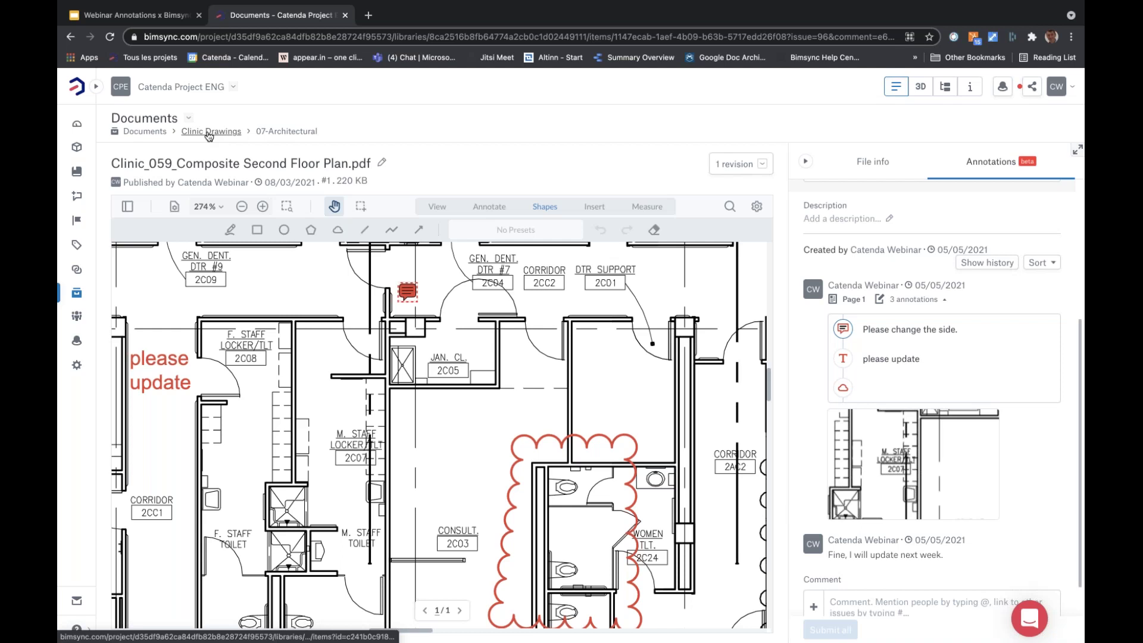
# Step: Open LightFixture-A2-ProductData.pdf from the OM Documents folder of the project's documents
pyautogui.click(140, 134)
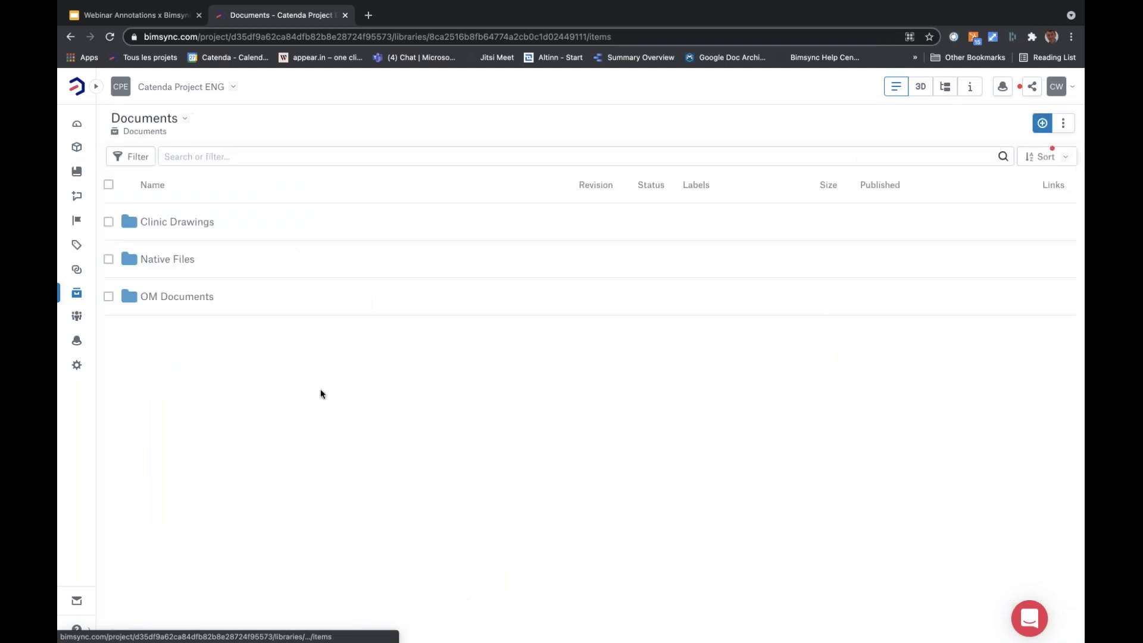
pyautogui.click(184, 305)
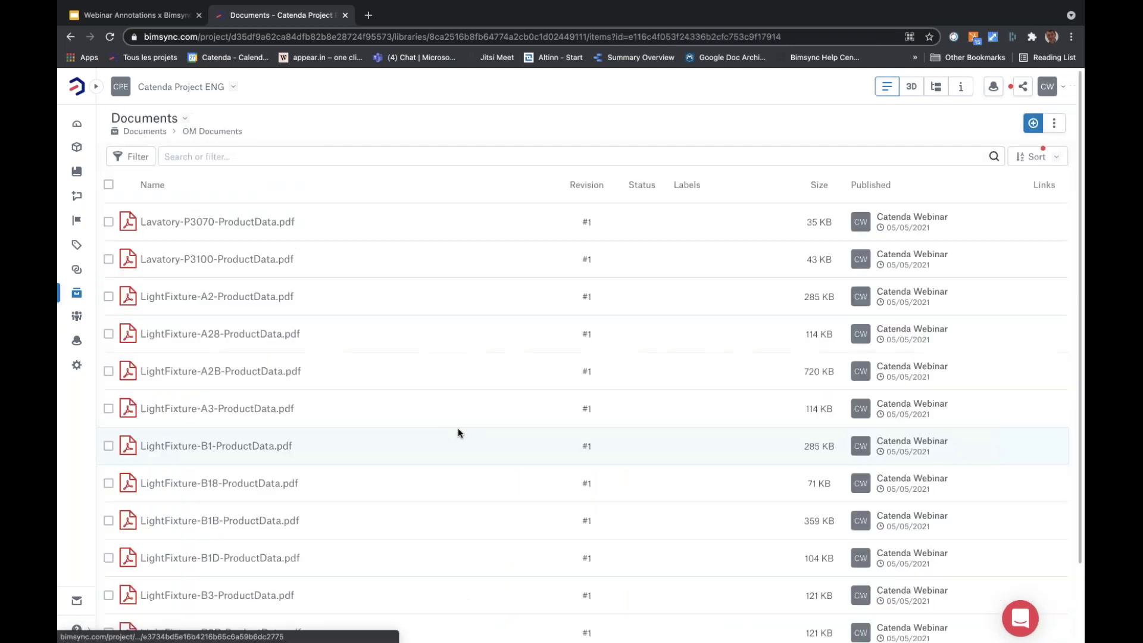
pyautogui.click(229, 299)
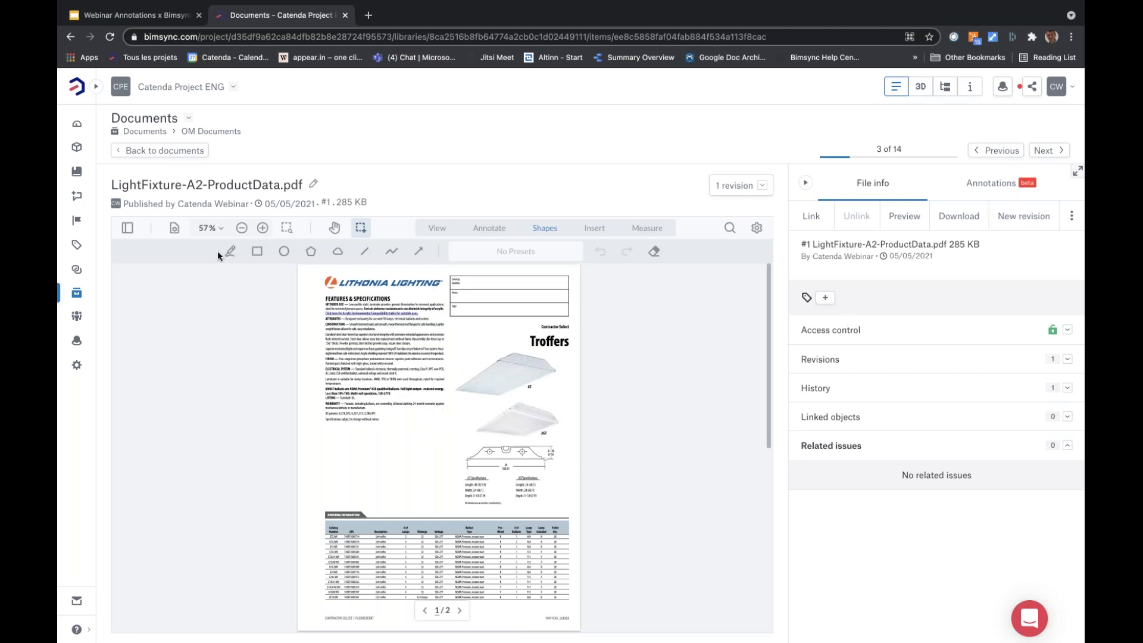
# Step: Highlight the whole CONSTRUCTION paragraph under Features & Specifications in orange, through "easy installation."
pyautogui.click(286, 227)
pyautogui.moveTo(461, 377); pyautogui.dragTo(470, 377)
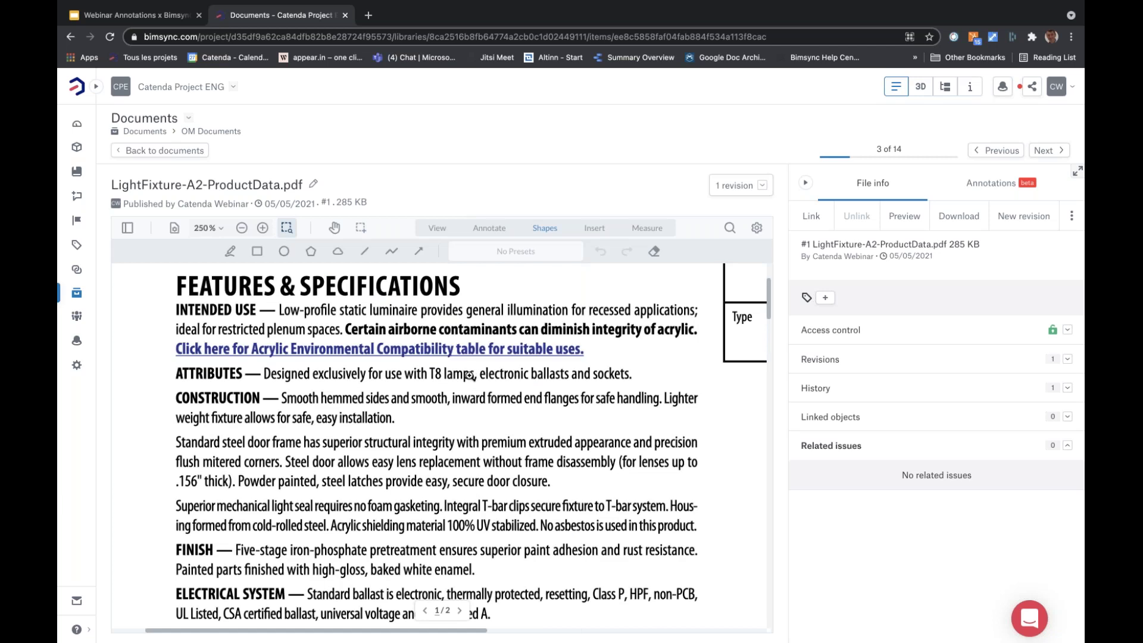
pyautogui.click(488, 230)
pyautogui.click(232, 251)
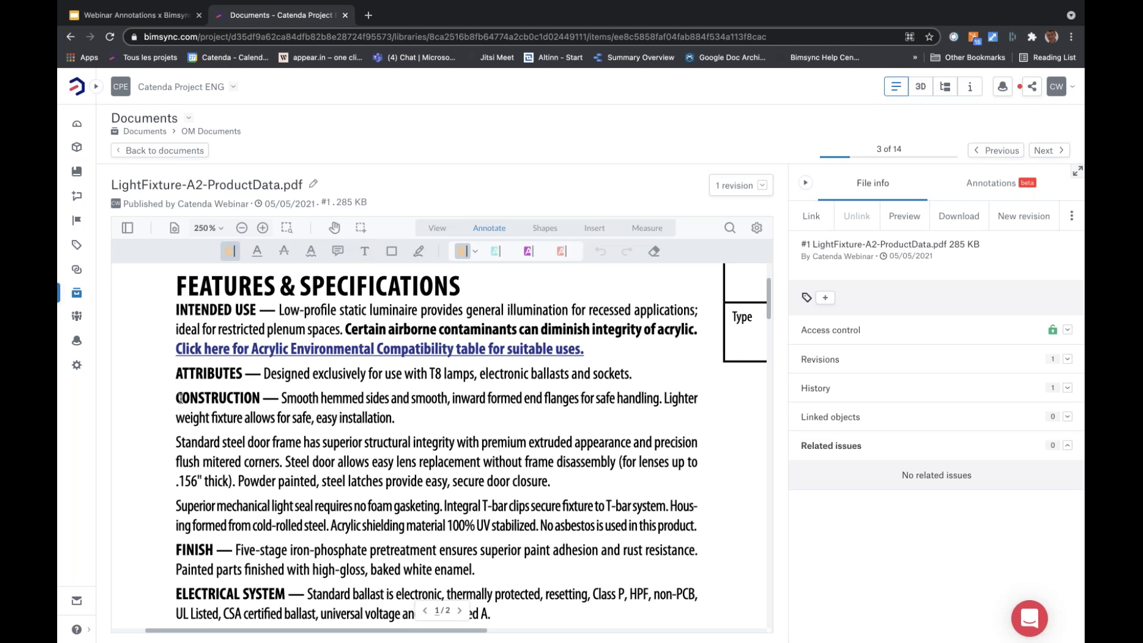
pyautogui.moveTo(179, 397)
pyautogui.mouseDown()
pyautogui.moveTo(381, 398)
pyautogui.moveTo(411, 426)
pyautogui.moveTo(441, 421)
pyautogui.mouseUp()
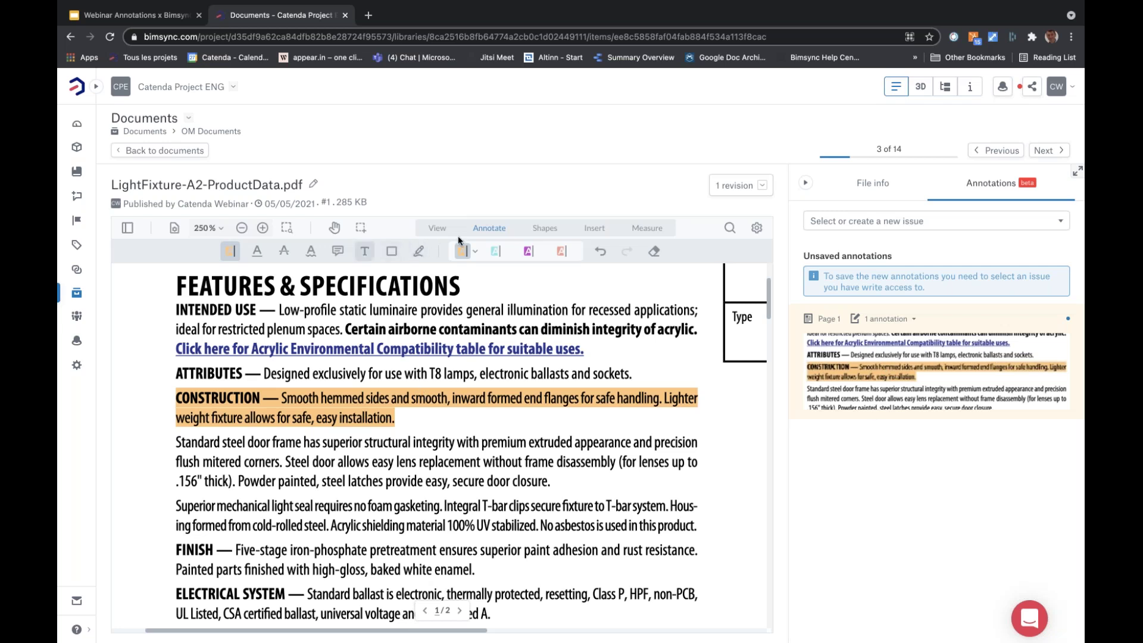
# Step: Draw two red arrows across the US patents line below the WARRANTY paragraph, one long and one short
pyautogui.click(548, 230)
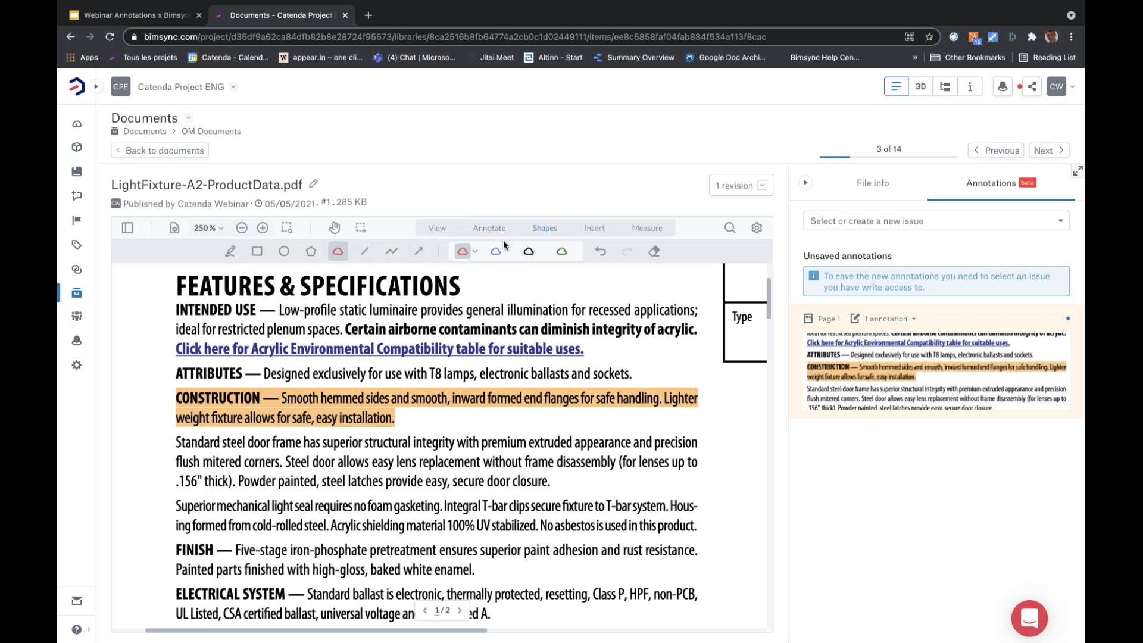
pyautogui.click(418, 252)
pyautogui.scroll(-8, 355, 557)
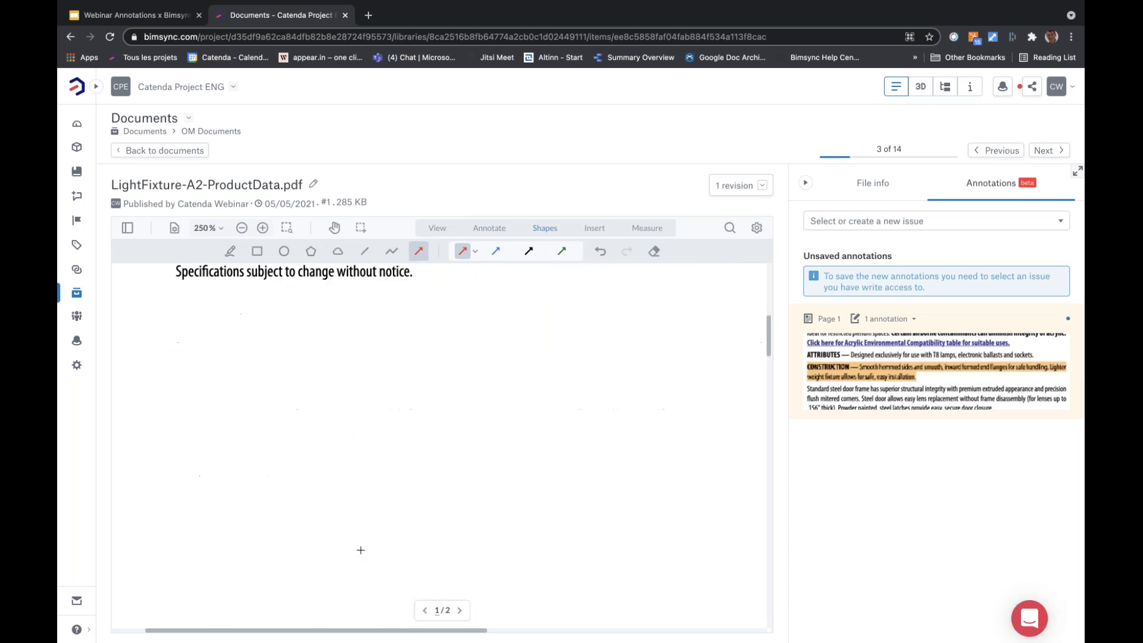
pyautogui.scroll(3, 398, 528)
pyautogui.moveTo(415, 463)
pyautogui.mouseDown()
pyautogui.moveTo(293, 403)
pyautogui.moveTo(360, 443)
pyautogui.moveTo(381, 420)
pyautogui.mouseUp()
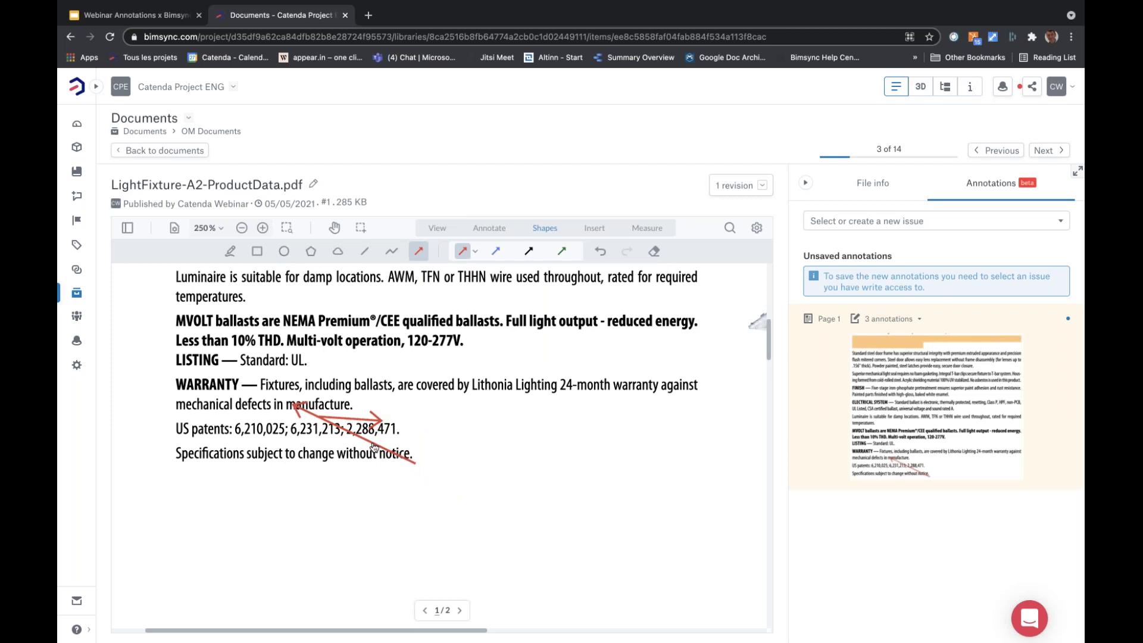
# Step: Delete the short red arrow and move the long one so its head points at the end of the US patents line
pyautogui.press('Escape')
pyautogui.click(375, 421)
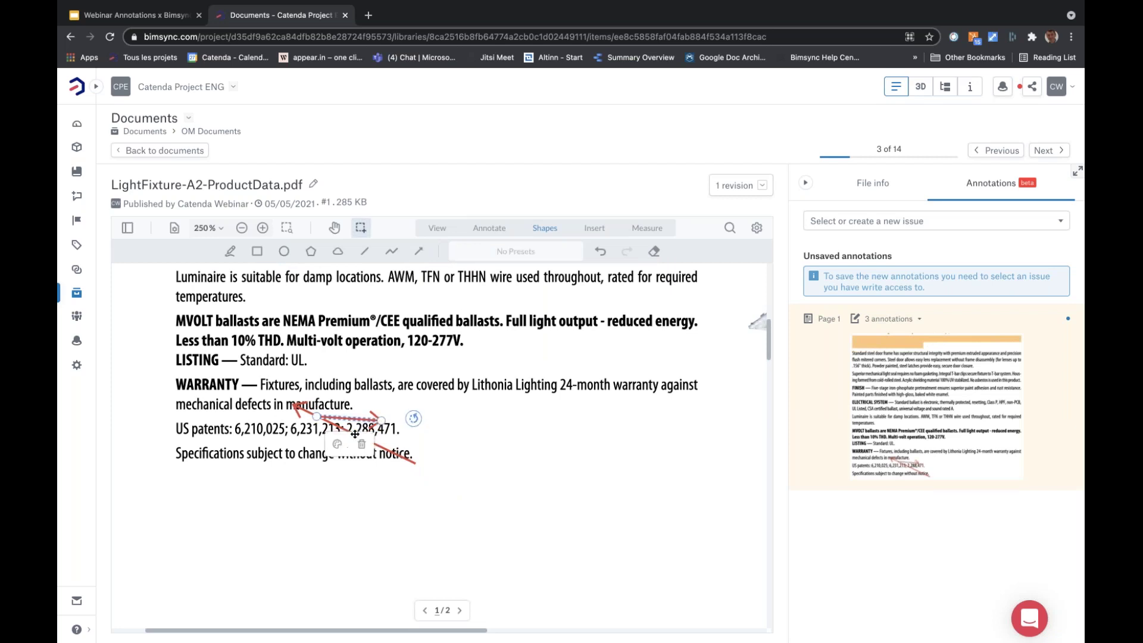
pyautogui.click(361, 444)
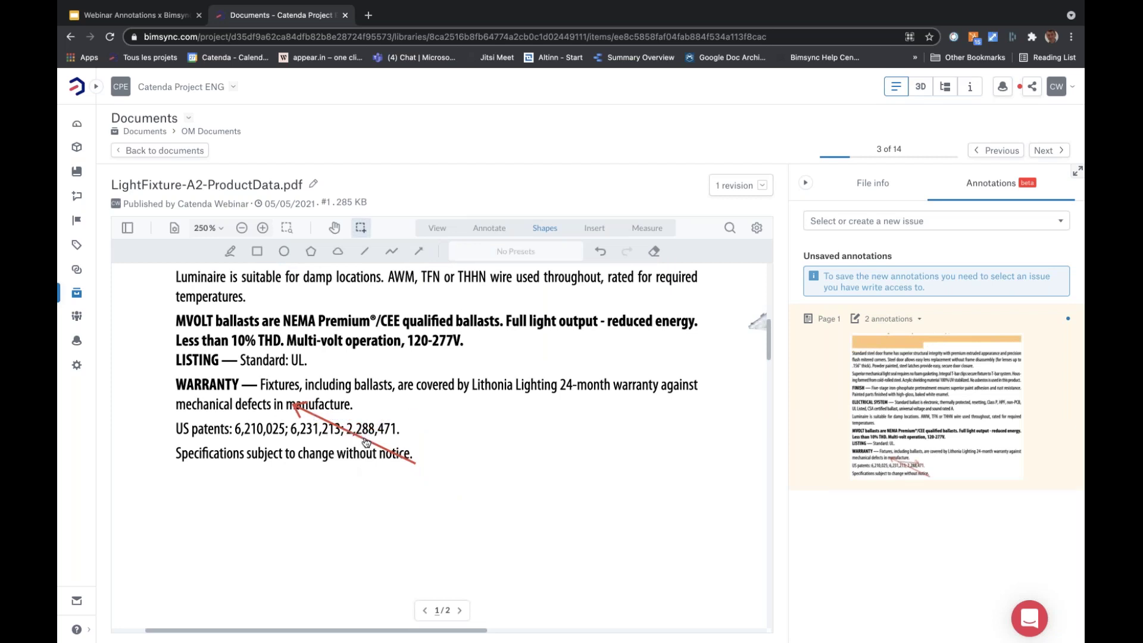
pyautogui.click(366, 440)
pyautogui.moveTo(389, 448)
pyautogui.mouseDown()
pyautogui.moveTo(560, 500)
pyautogui.moveTo(515, 475)
pyautogui.mouseUp()
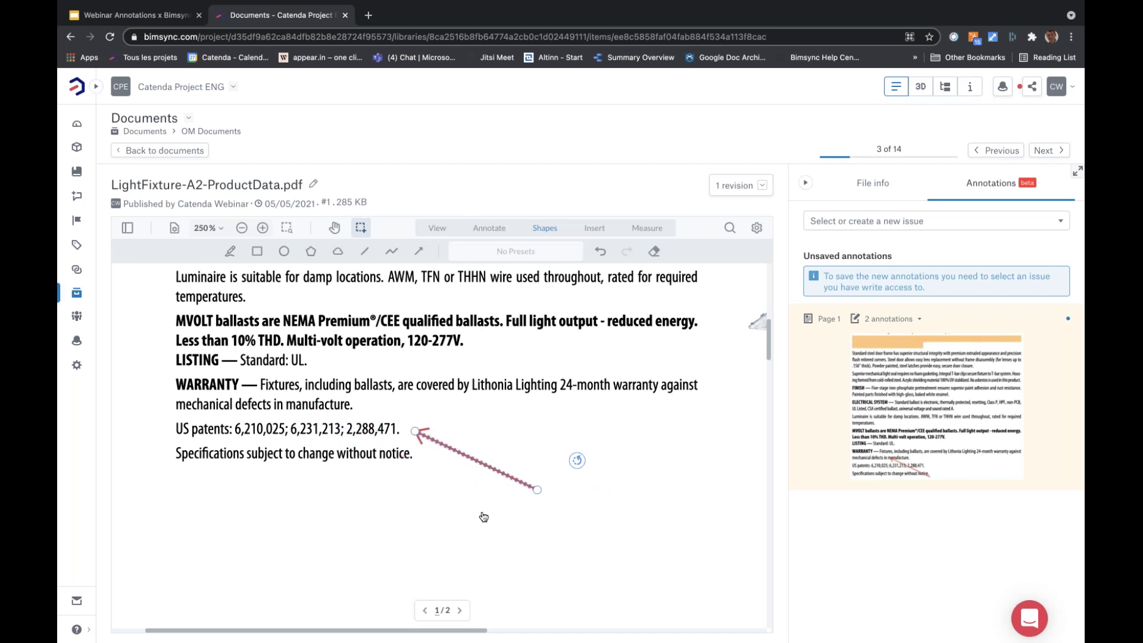
pyautogui.click(641, 471)
# Step: Draw a red cloud around the lowest troffer drawing under DIMENSIONS on page 2, just above PHOTOMETRICS
pyautogui.scroll(-10, 642, 465)
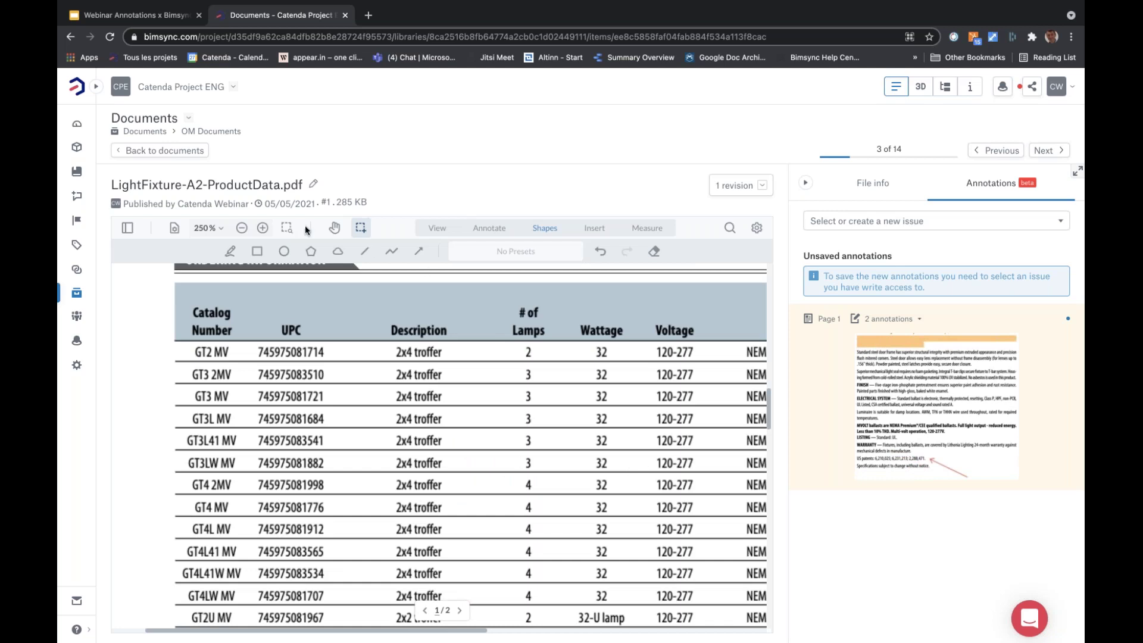
pyautogui.click(243, 229)
pyautogui.click(242, 228)
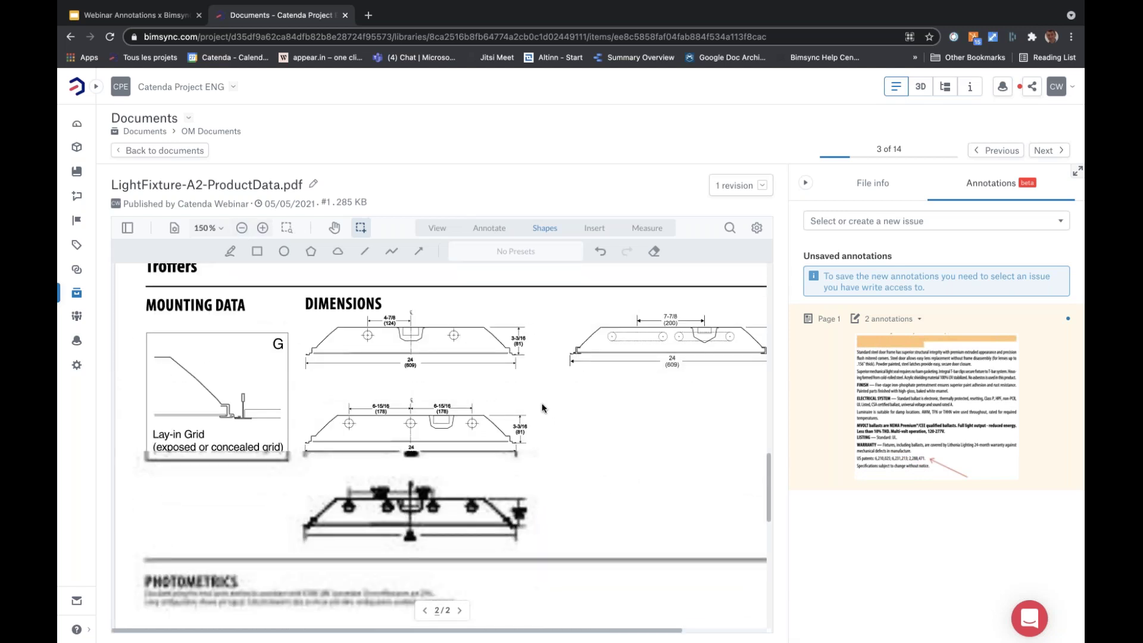
pyautogui.scroll(-2, 541, 408)
pyautogui.click(337, 251)
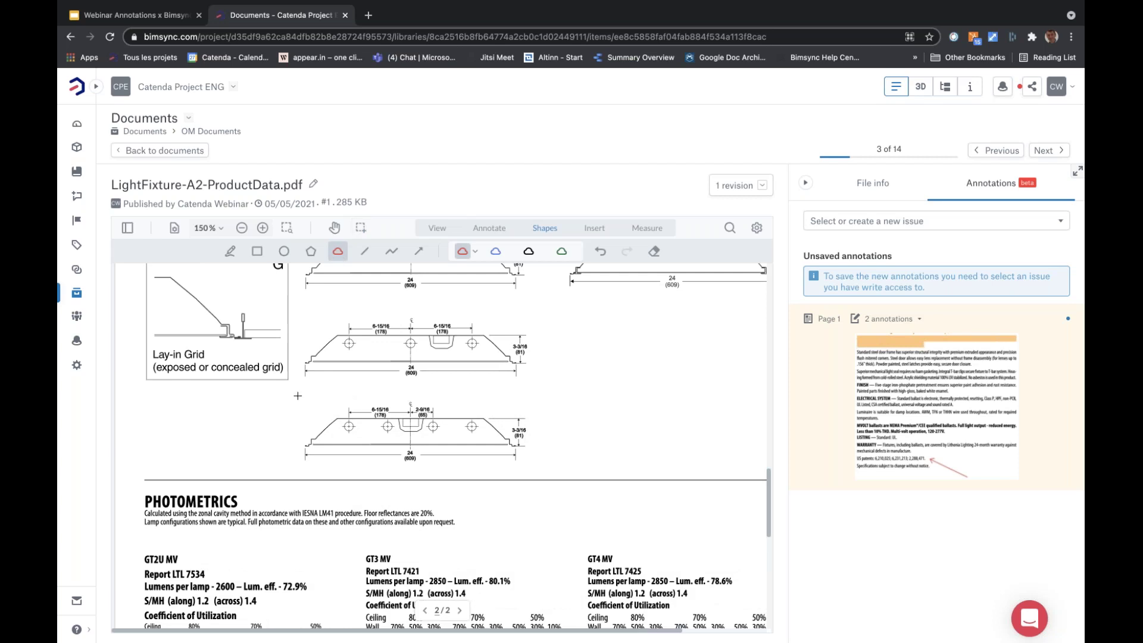
pyautogui.click(300, 397)
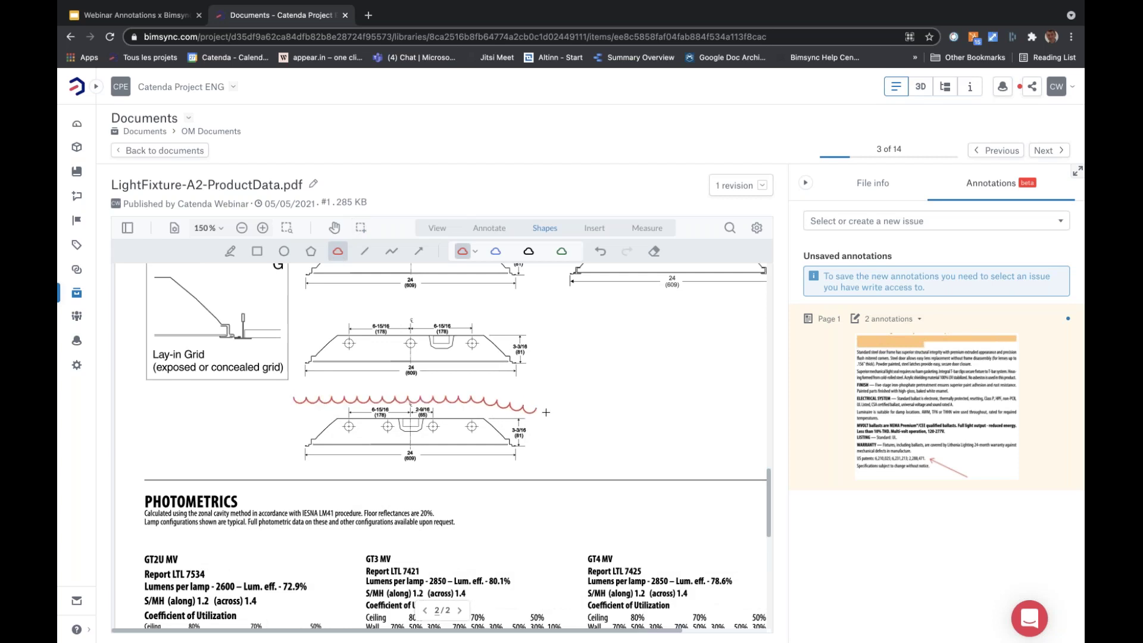
pyautogui.click(554, 473)
pyautogui.click(274, 475)
pyautogui.click(300, 397)
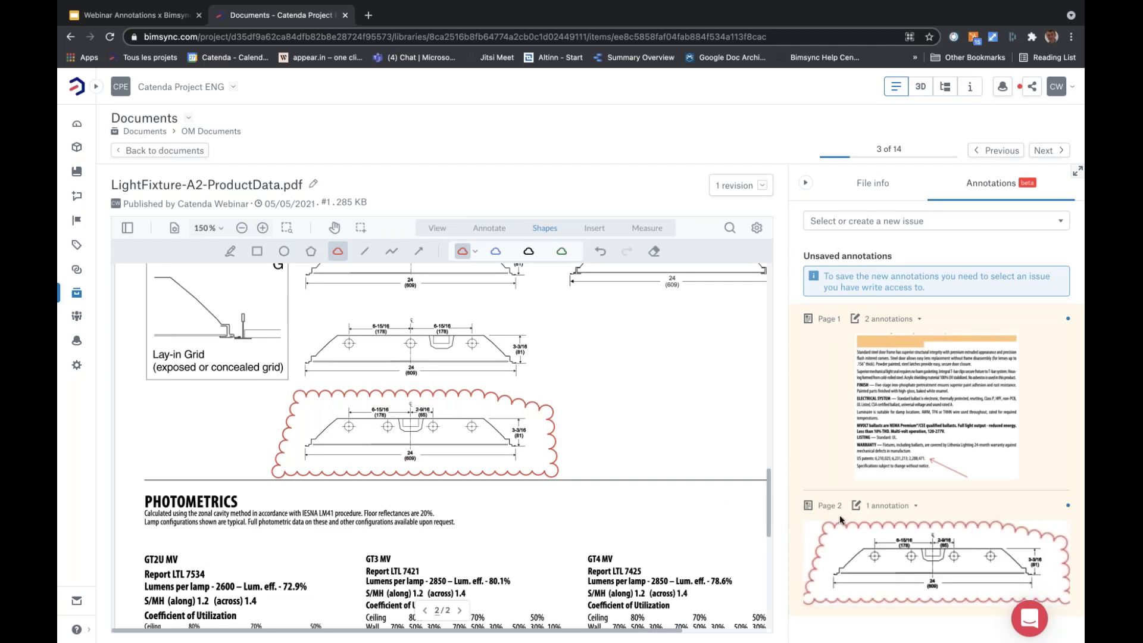
# Step: Create the issue "Light Fixture A2" with type Tech Data Sheet, assigned to Catenda Webinar, and submit all unsaved annotations to it
pyautogui.click(920, 222)
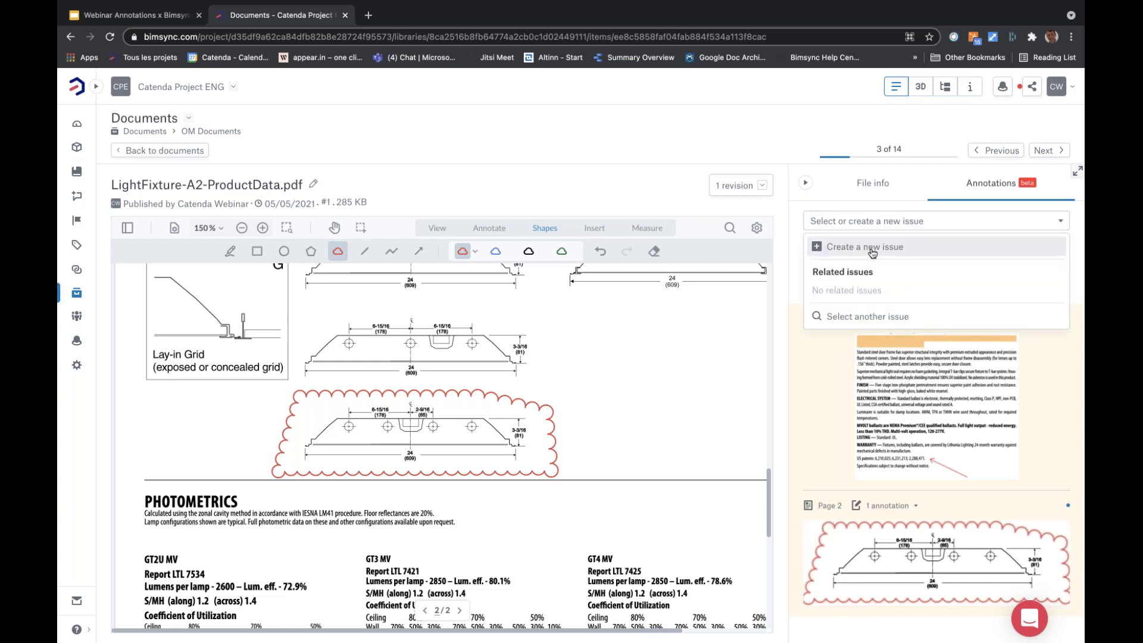
pyautogui.click(871, 248)
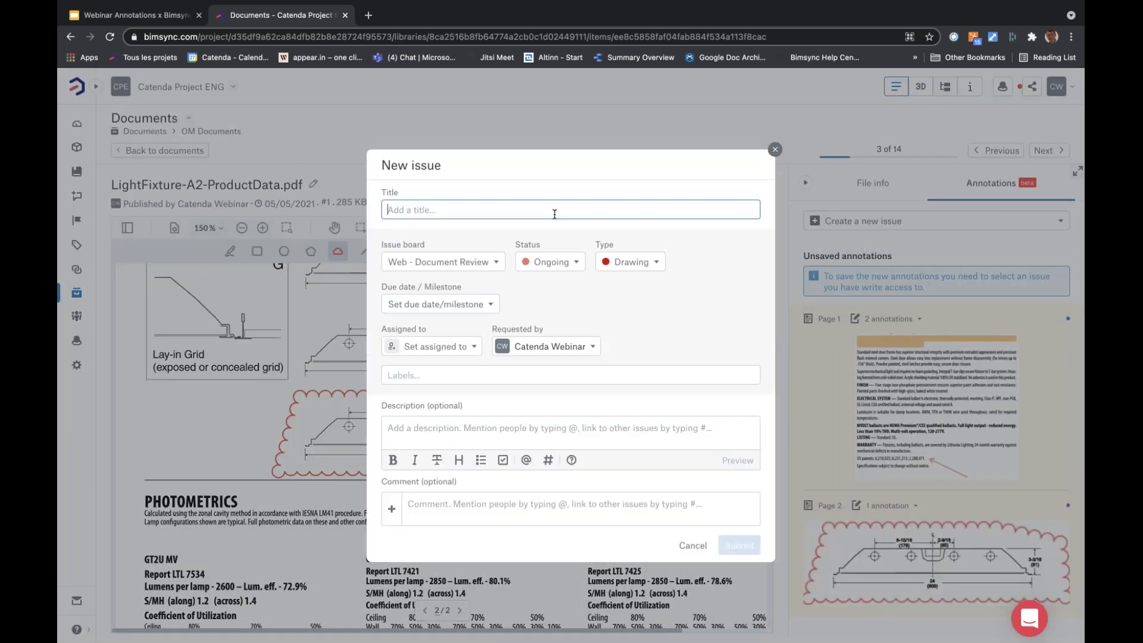
pyautogui.write('Light Fixture A2')
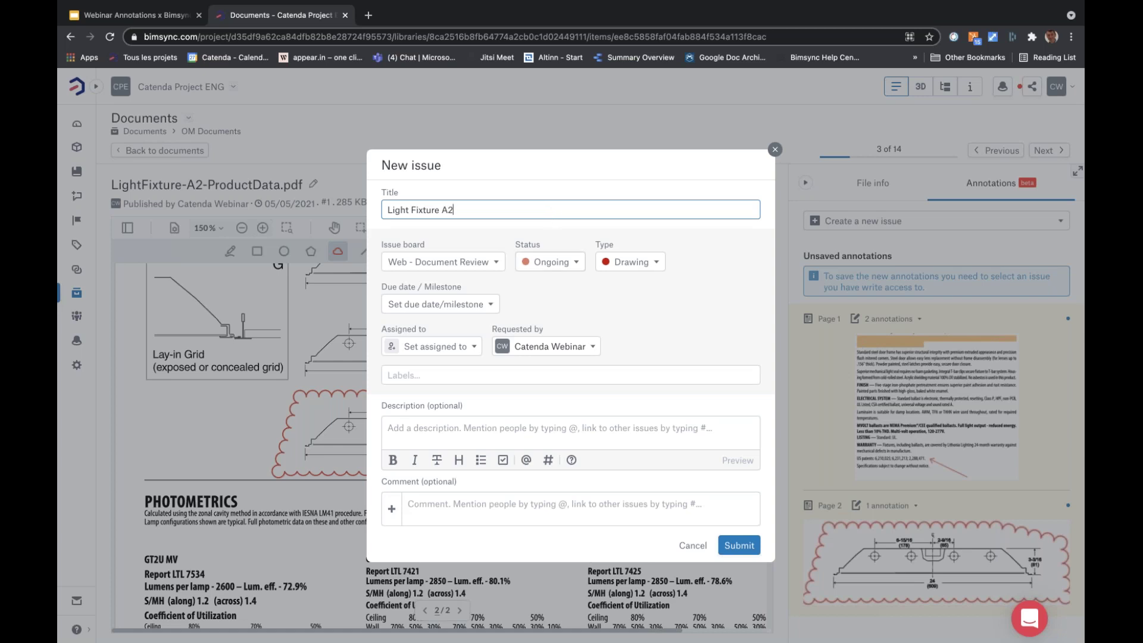
pyautogui.click(614, 266)
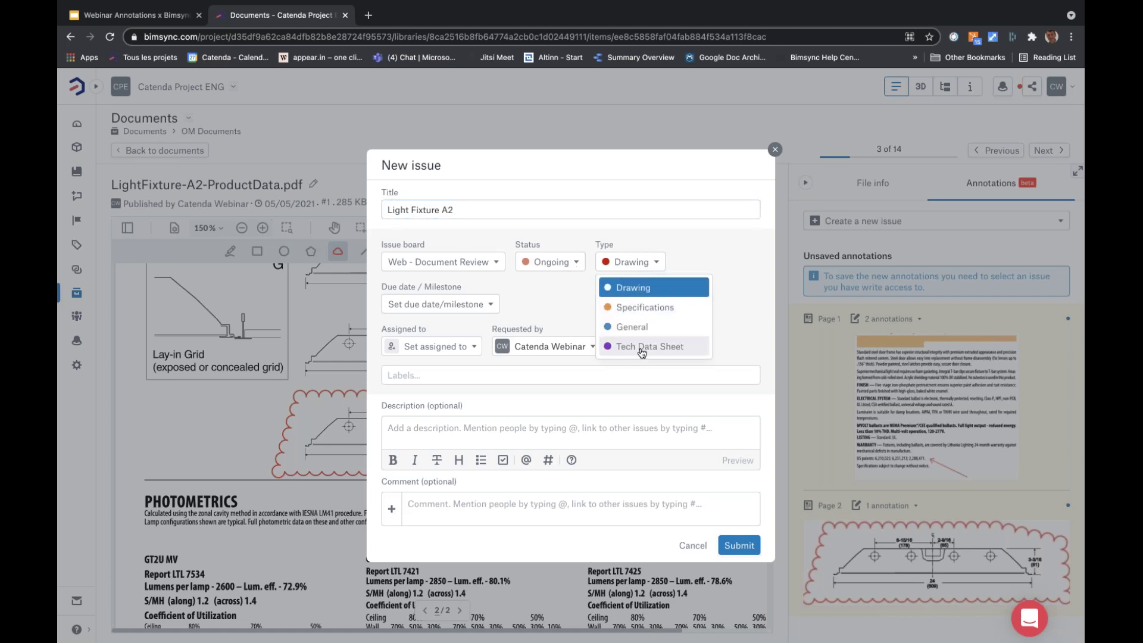
pyautogui.click(642, 351)
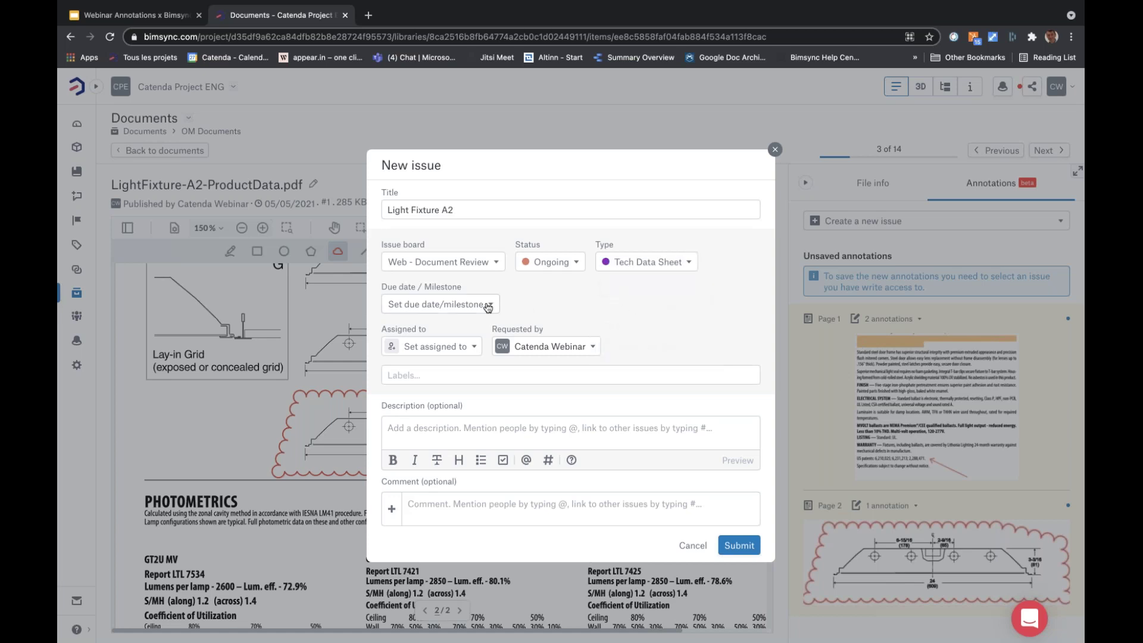
pyautogui.click(475, 346)
pyautogui.click(446, 372)
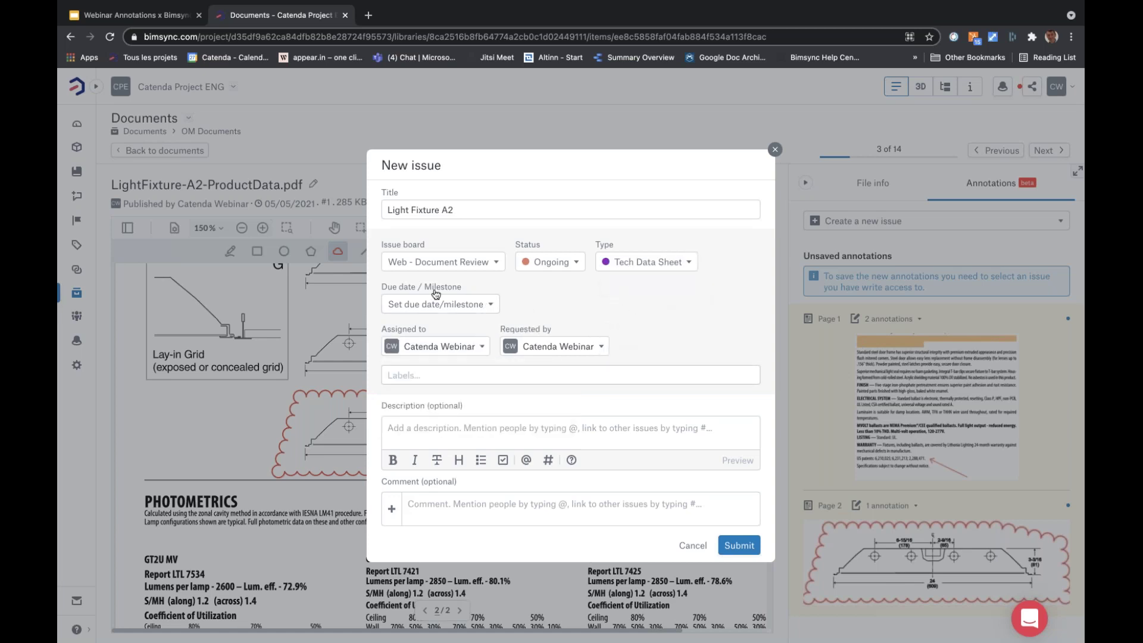
pyautogui.click(738, 547)
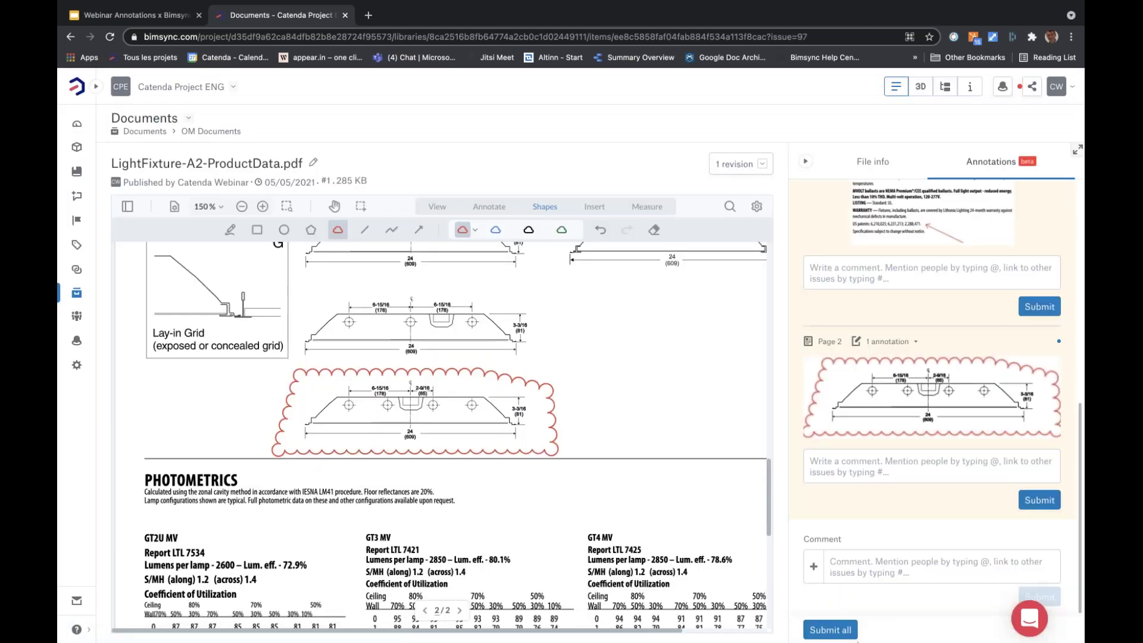
pyautogui.click(845, 631)
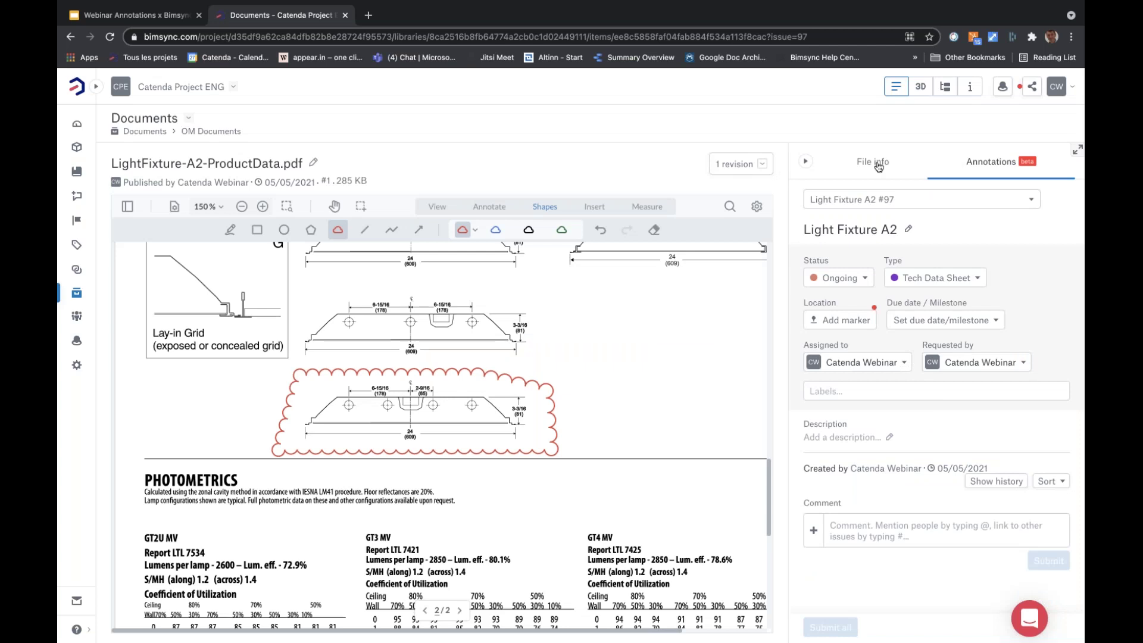
# Step: Open the Light Fixture A2 issue from the file's related issues and follow its page 2 annotation back to the PDF
pyautogui.click(877, 167)
pyautogui.click(902, 467)
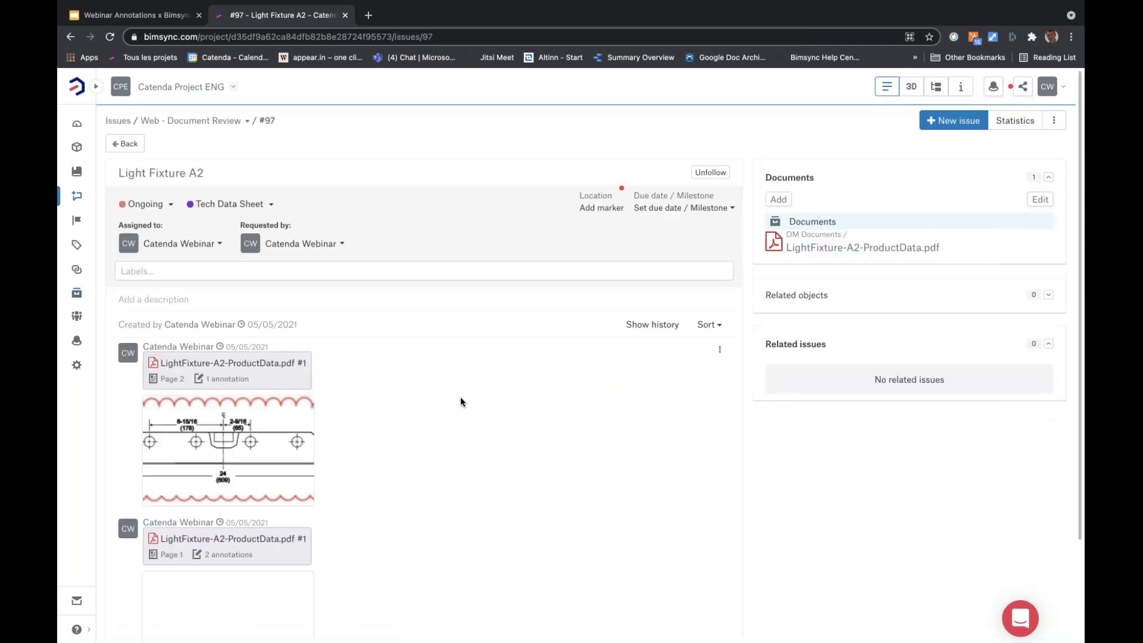
pyautogui.scroll(-3, 460, 397)
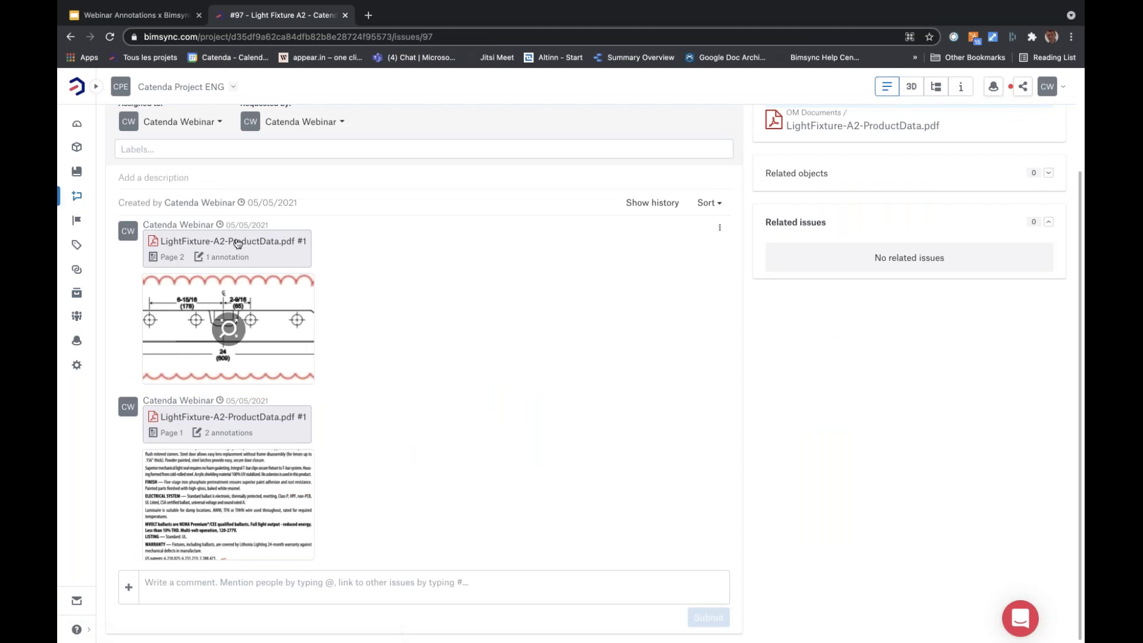
pyautogui.click(224, 257)
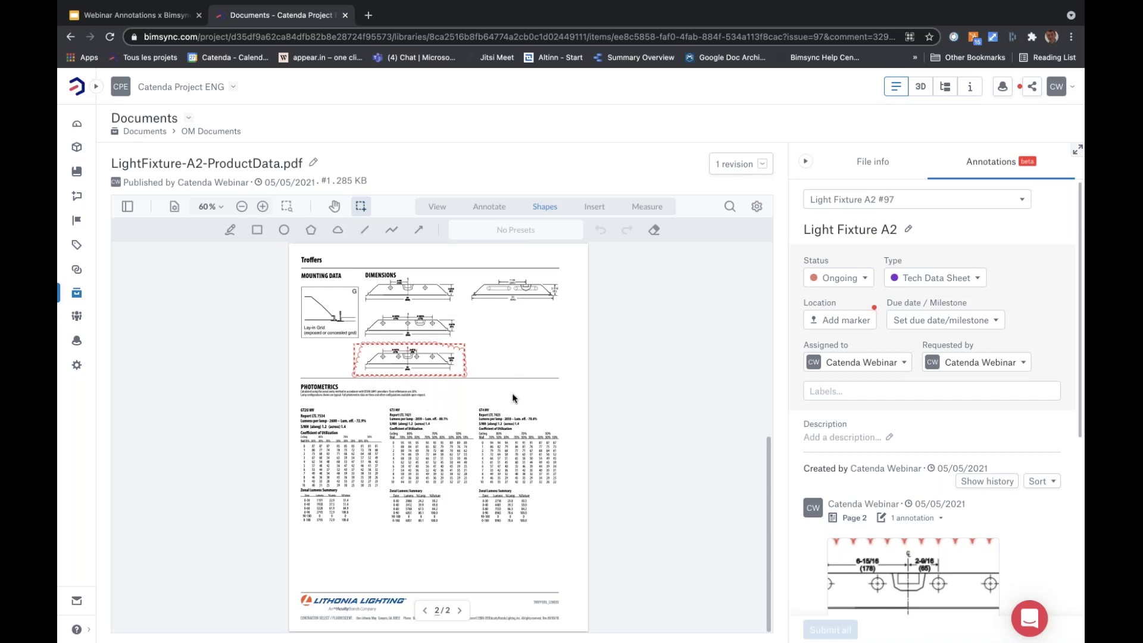
# Step: Open Clinic_167_Second Floor Plan And Roof Framing Plan.pdf from Clinic Drawings > 08-Structural and show it full screen
pyautogui.click(156, 133)
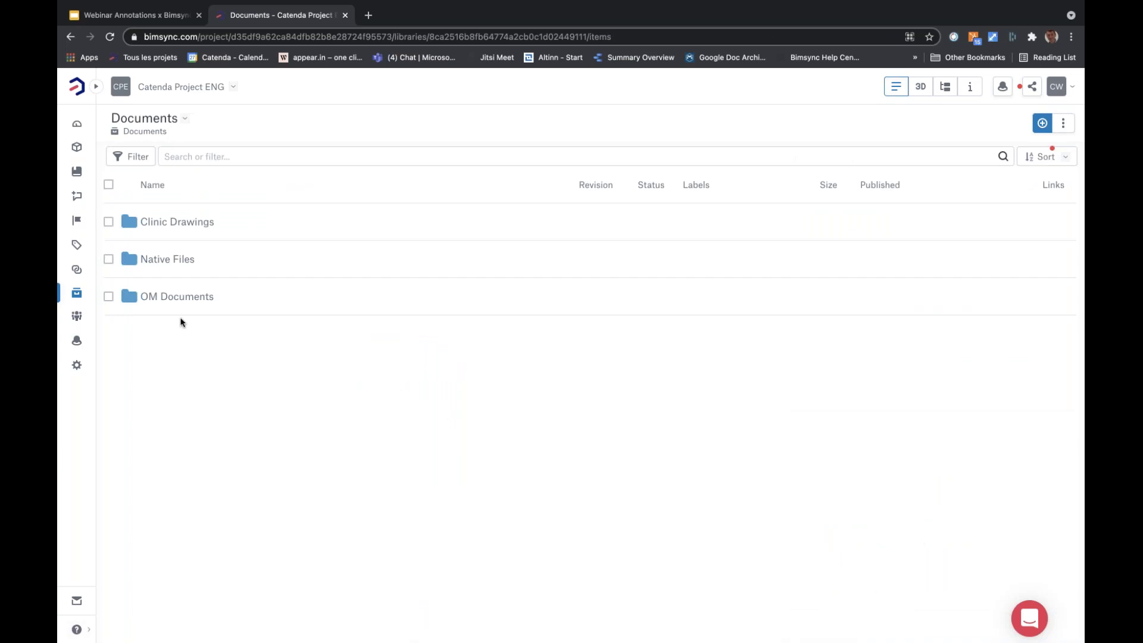
pyautogui.click(174, 224)
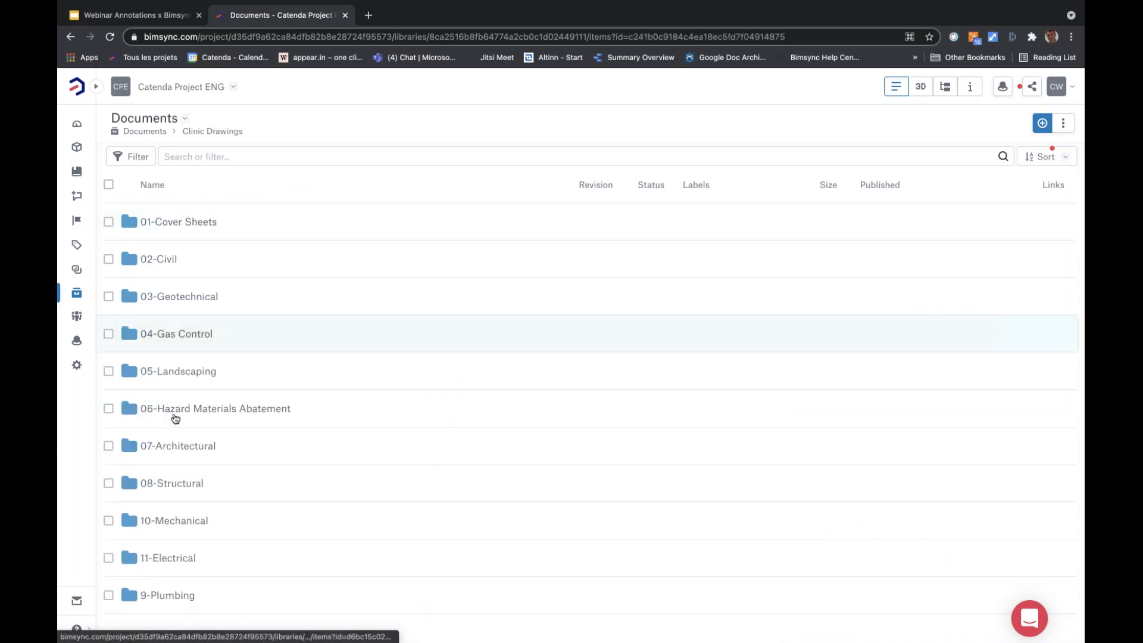
pyautogui.click(181, 483)
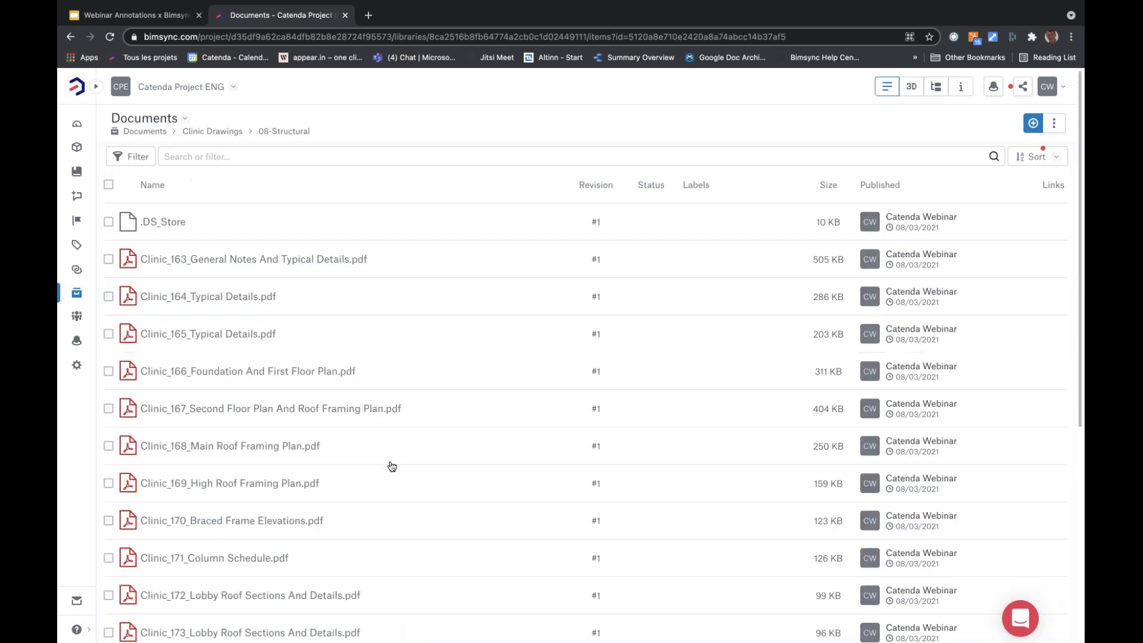
pyautogui.scroll(-5, 391, 466)
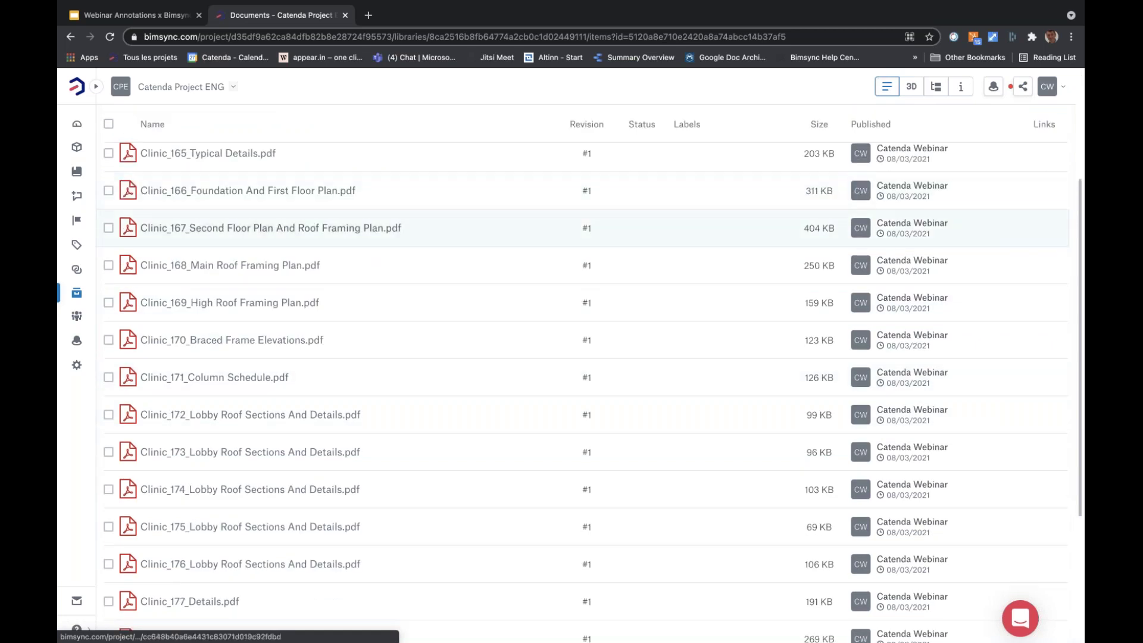
pyautogui.click(271, 228)
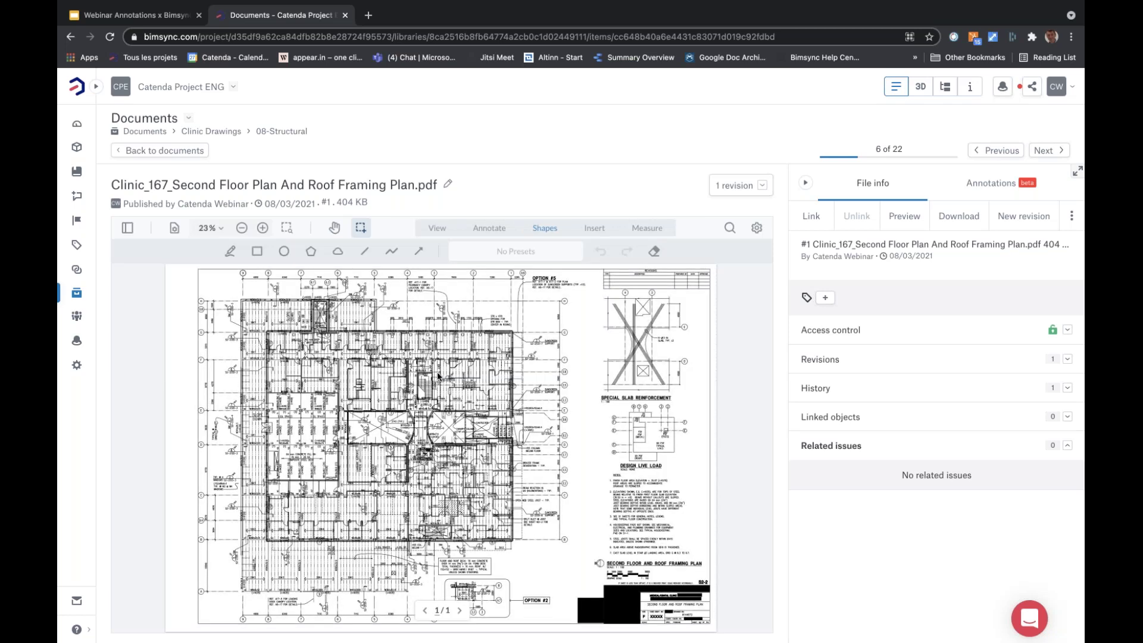
pyautogui.click(1077, 171)
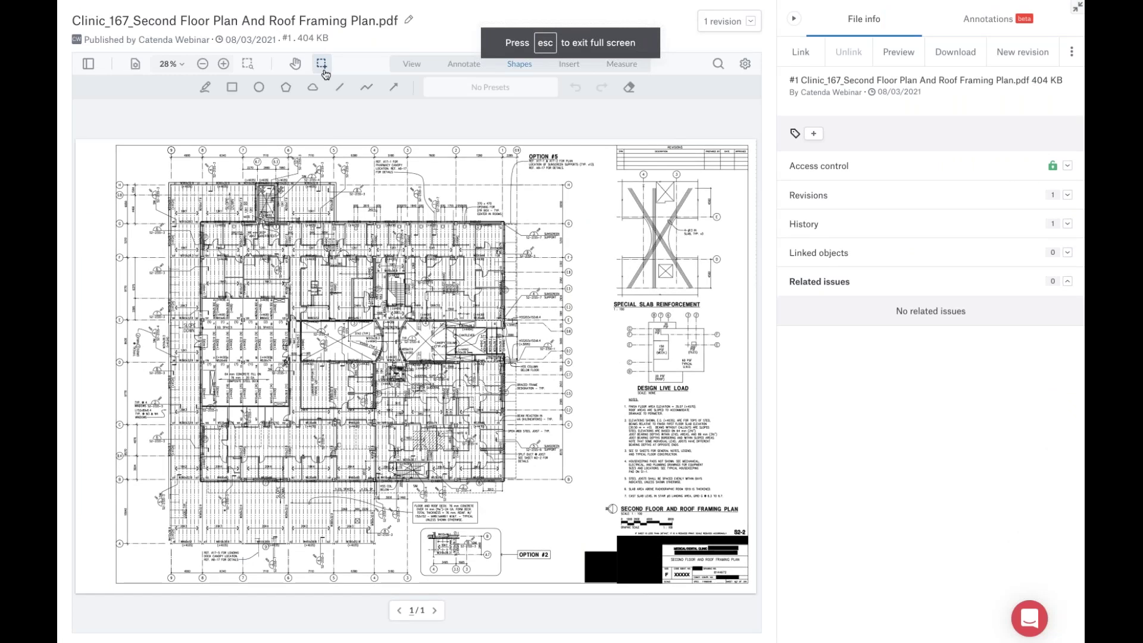
# Step: Add a red horizontal distance measurement from wall to wall across the room directly above section mark 2 (S2-2/S5-4)
pyautogui.click(248, 64)
pyautogui.moveTo(289, 223); pyautogui.dragTo(516, 348)
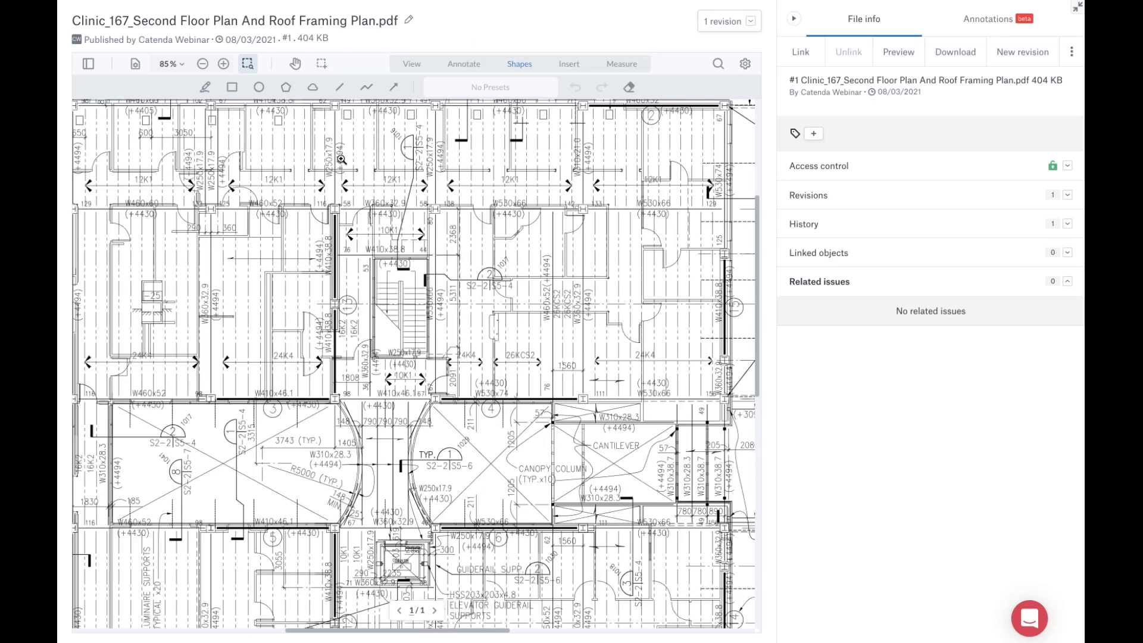
pyautogui.moveTo(406, 190); pyautogui.dragTo(649, 421)
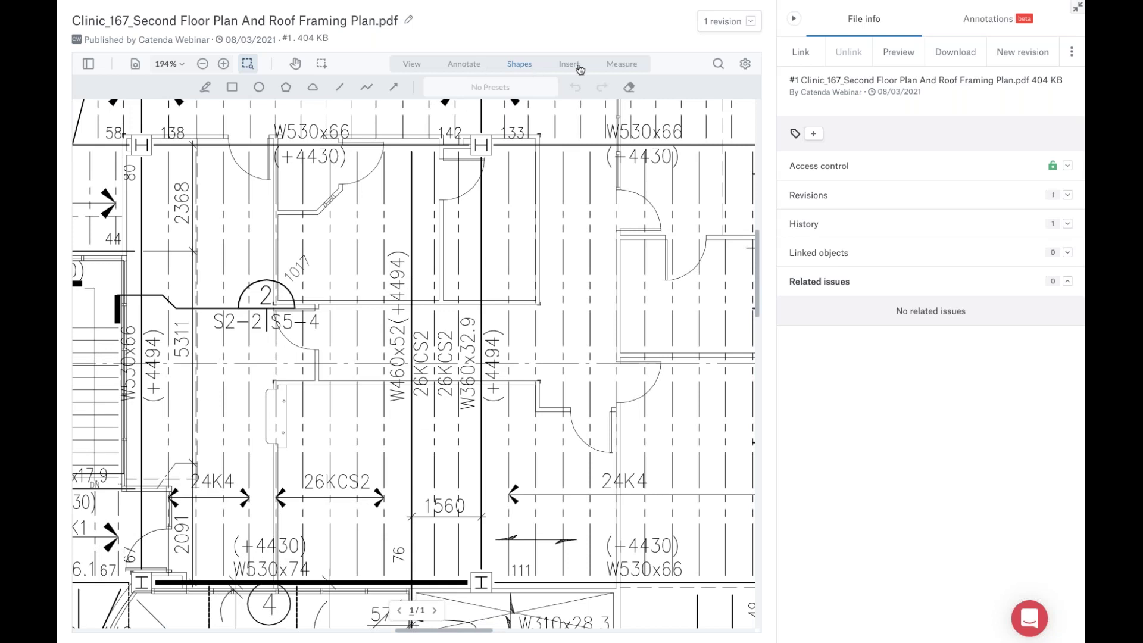
pyautogui.click(613, 66)
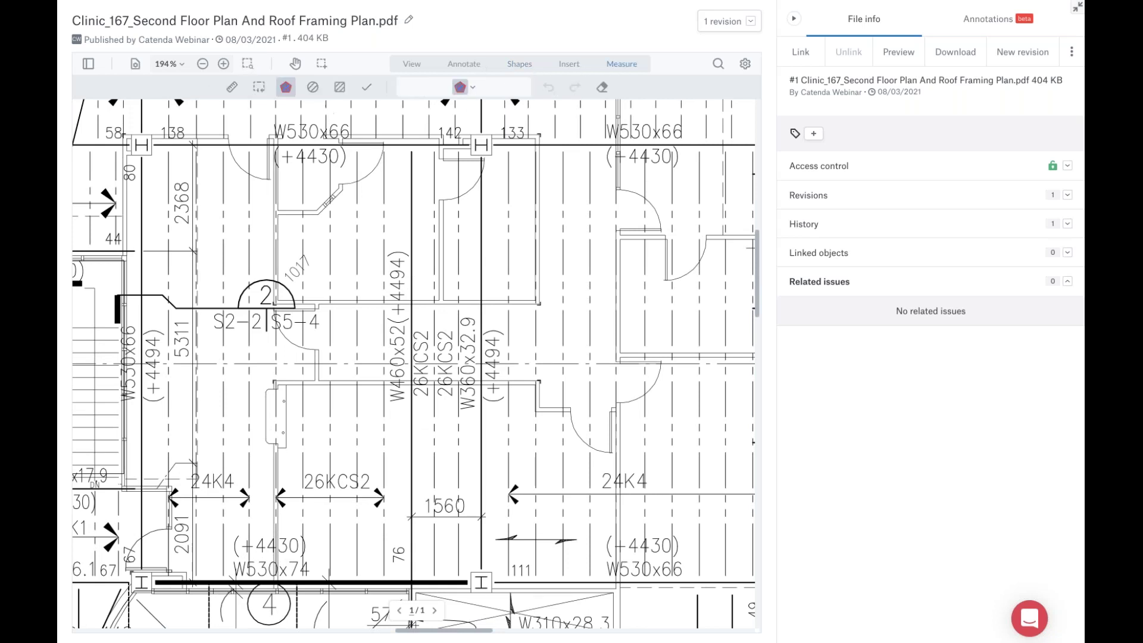
pyautogui.click(229, 88)
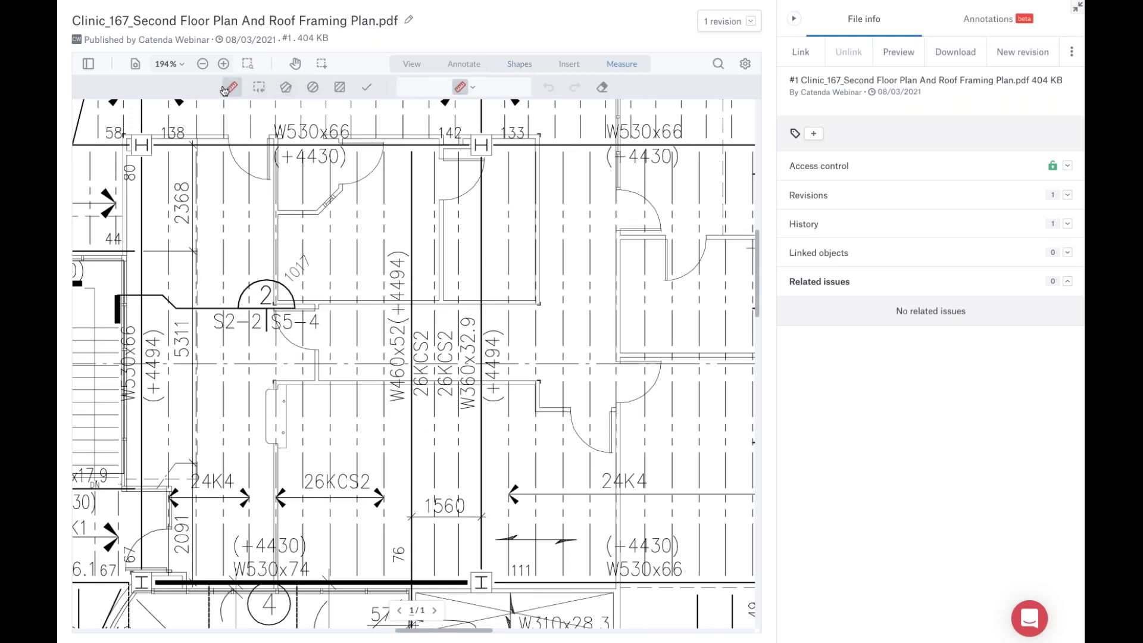
pyautogui.click(474, 88)
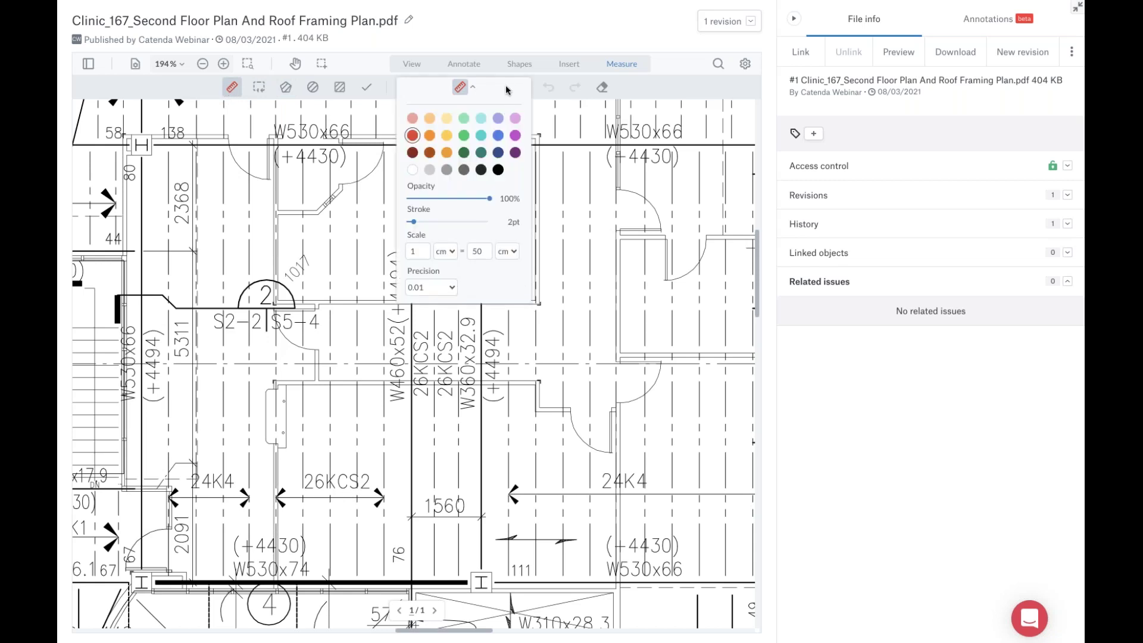
pyautogui.click(474, 90)
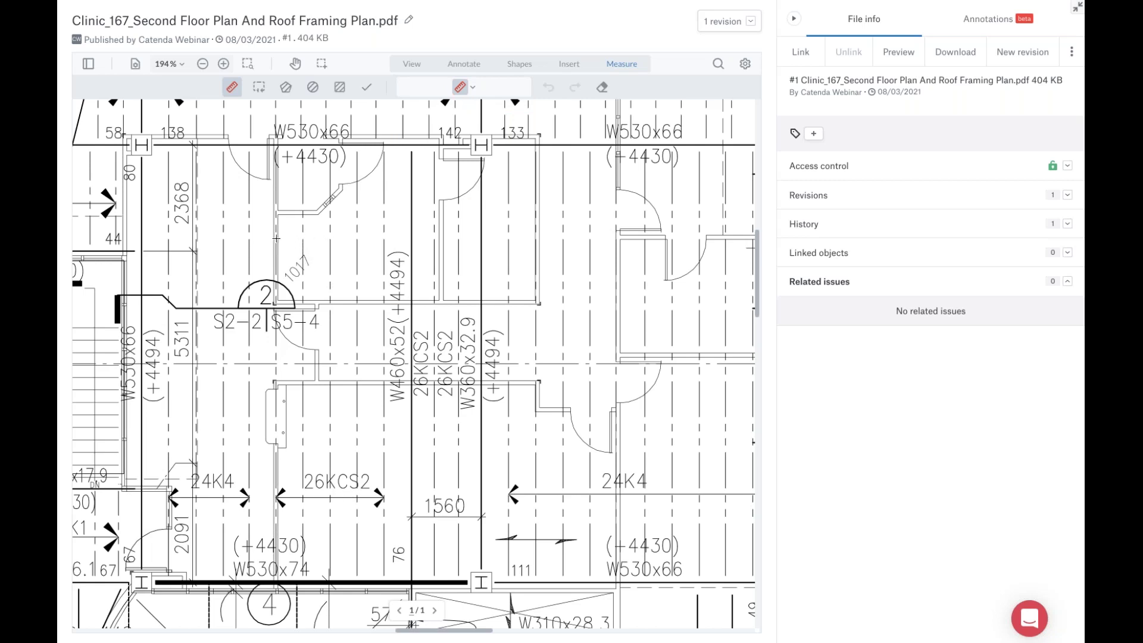
pyautogui.moveTo(276, 237); pyautogui.dragTo(439, 245)
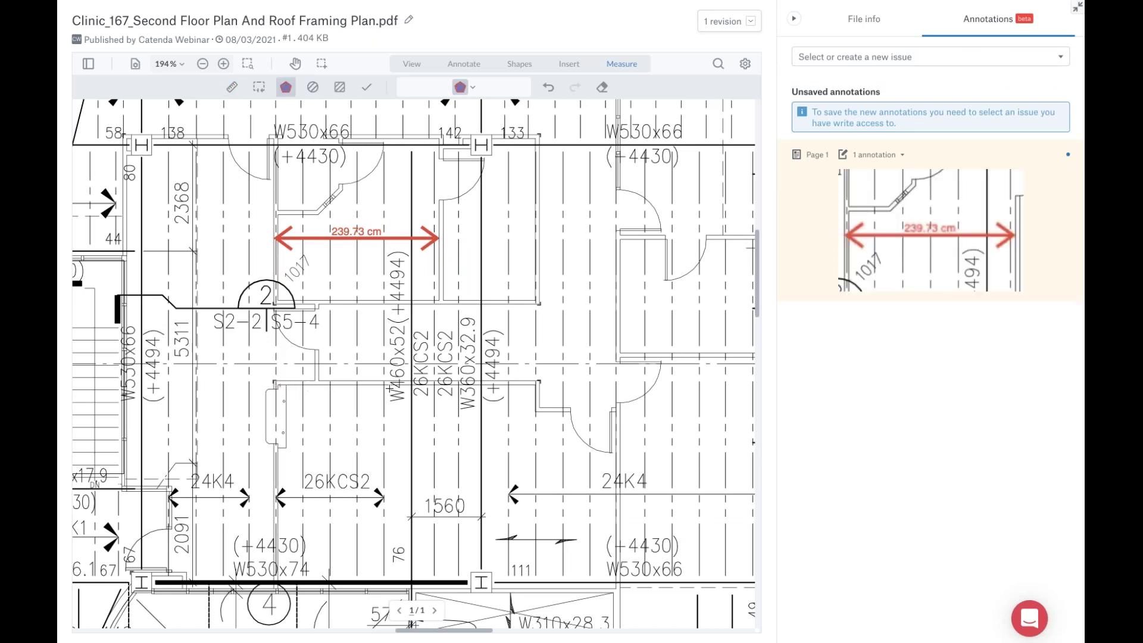
# Step: Add an area measurement of about 141,078 sq cm tracing the stepped room below section mark 2, around the column notch on its lower wall
pyautogui.click(278, 386)
pyautogui.click(537, 385)
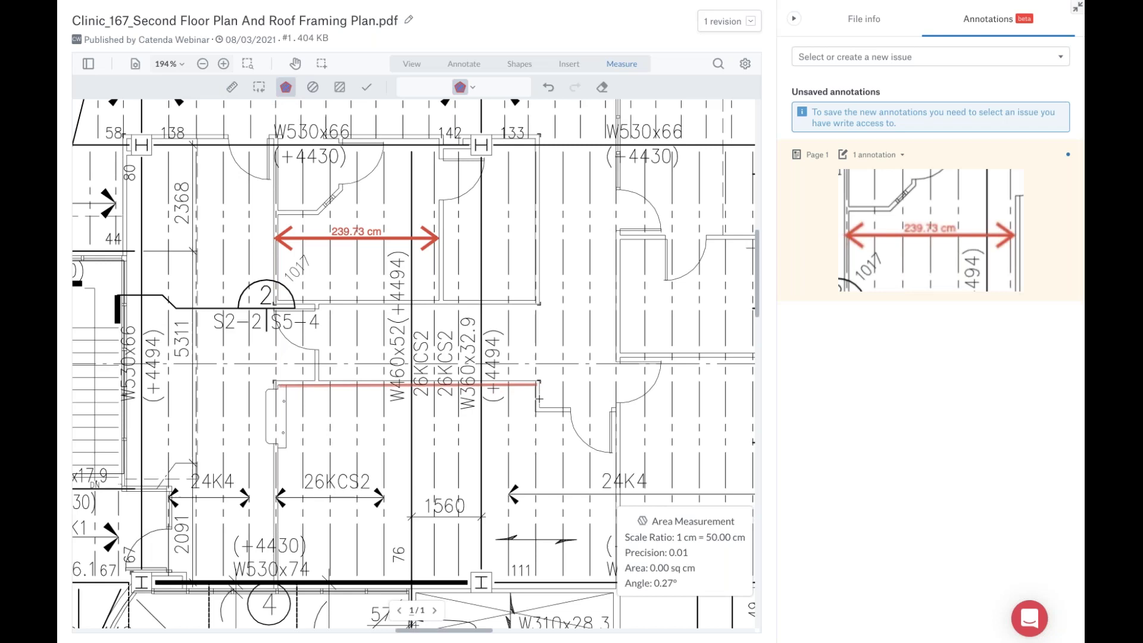
pyautogui.click(537, 411)
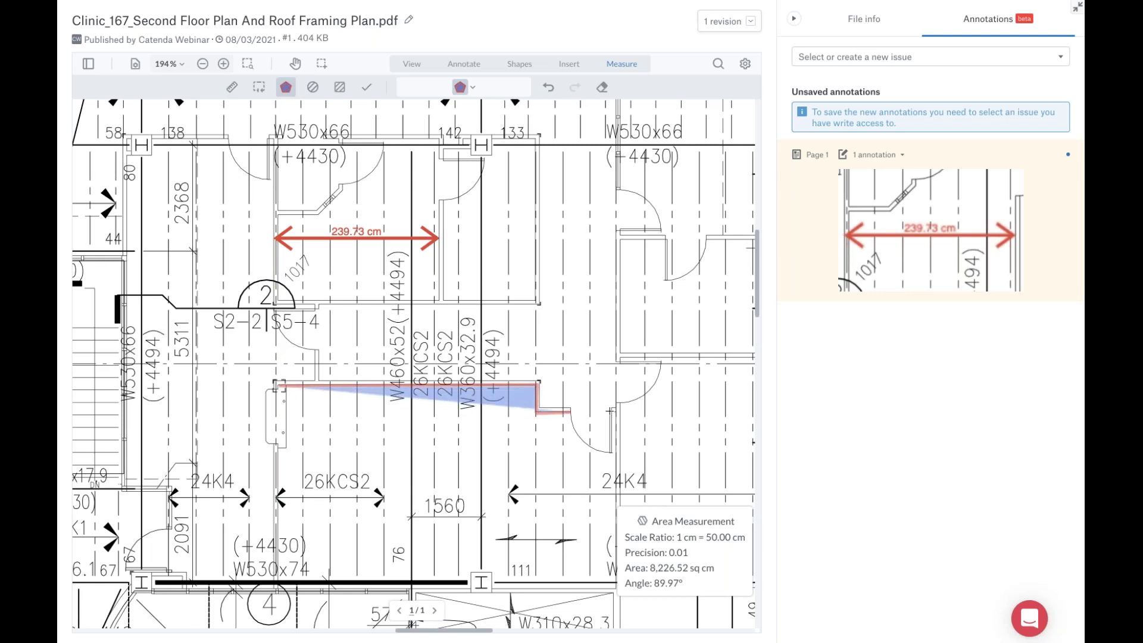
pyautogui.click(614, 412)
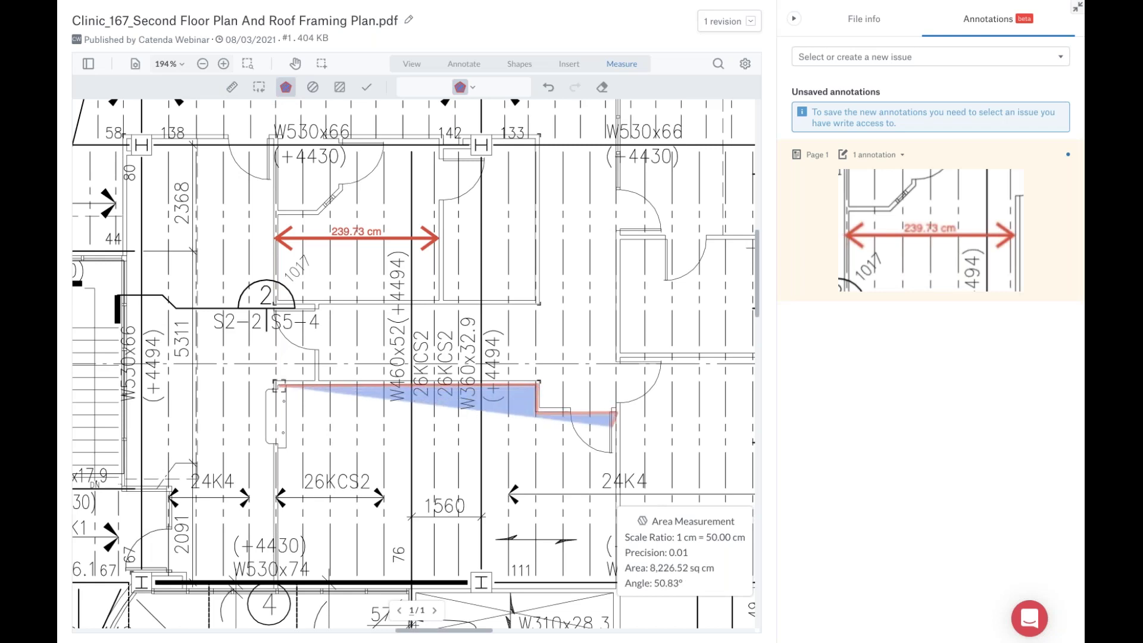
pyautogui.click(617, 580)
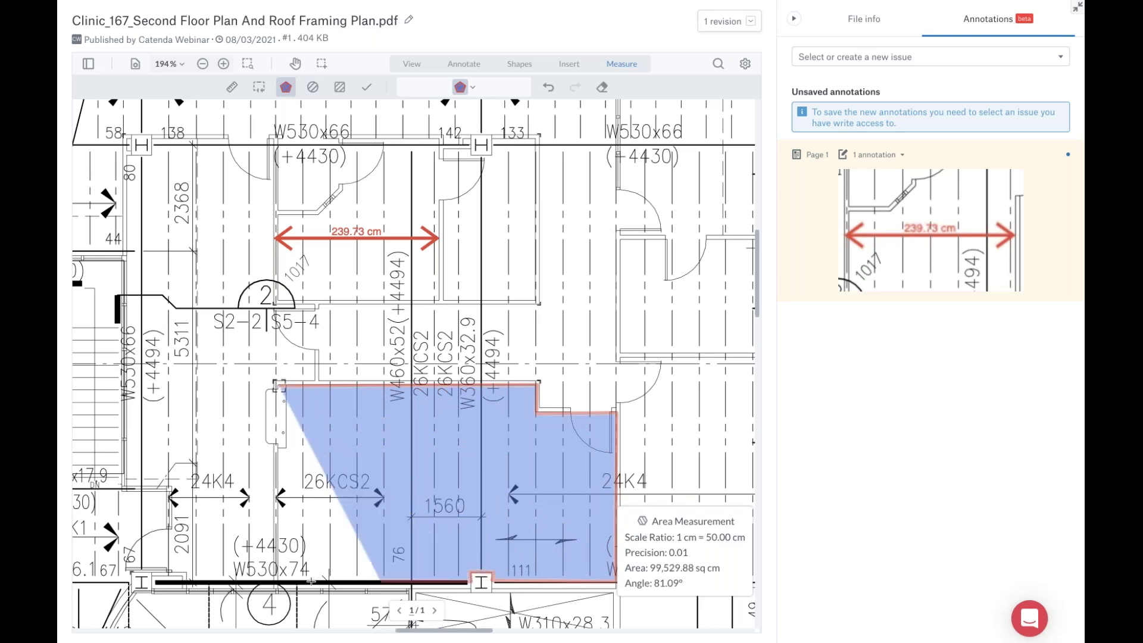
pyautogui.click(278, 580)
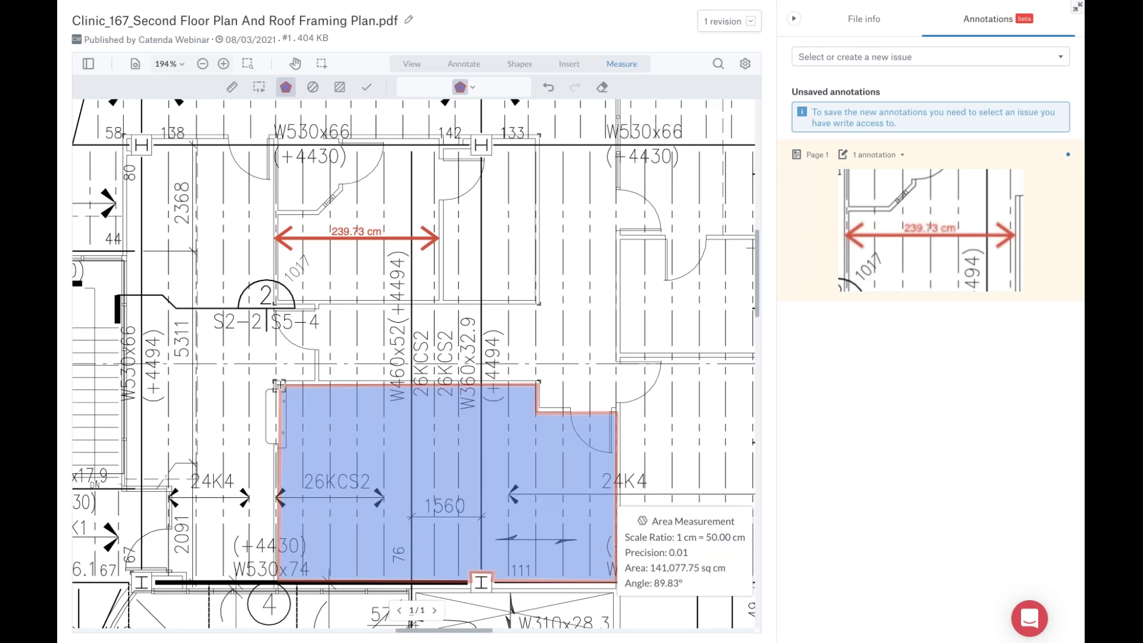
pyautogui.click(278, 386)
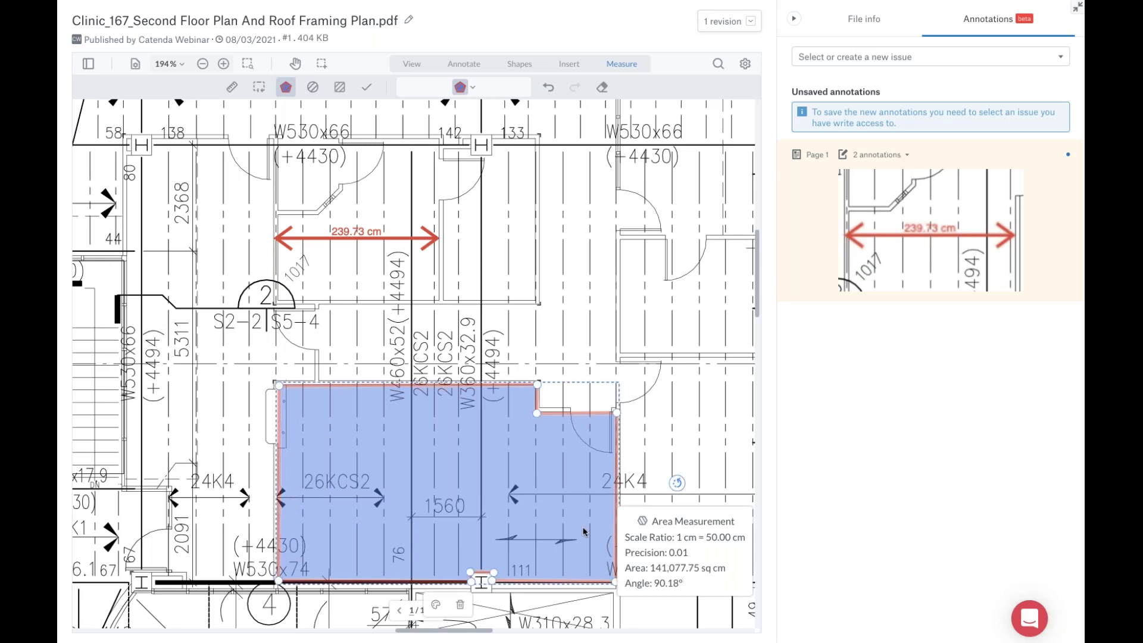
pyautogui.scroll(-1, 475, 470)
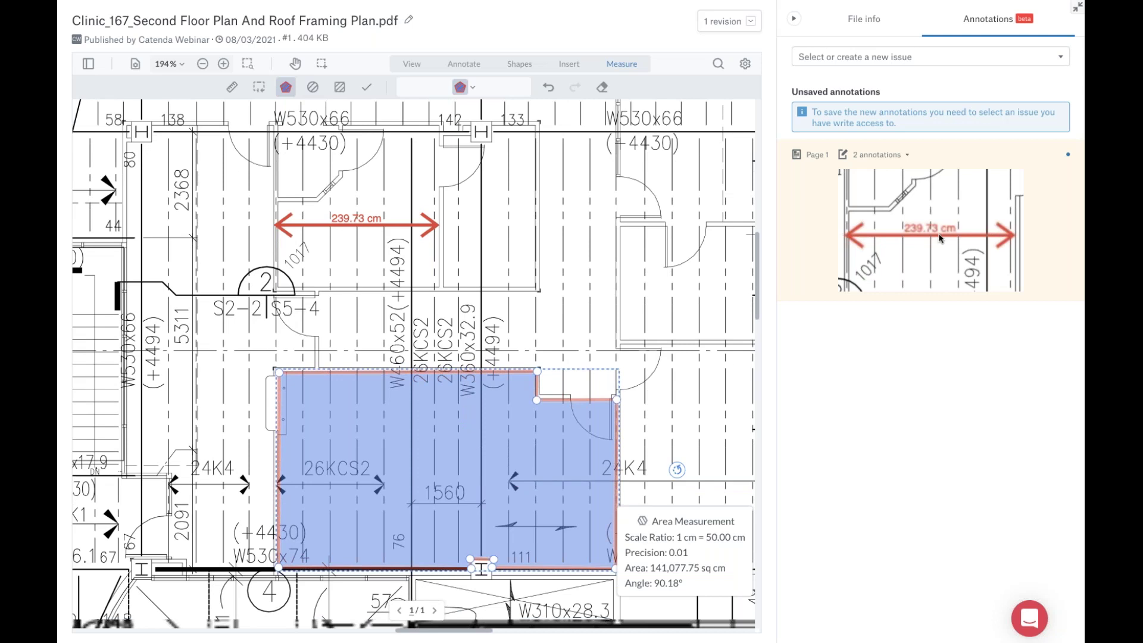
# Step: Link the unsaved annotations to the existing issue ARC floor plan 059 on the Web - Document Review board and submit them all
pyautogui.click(875, 57)
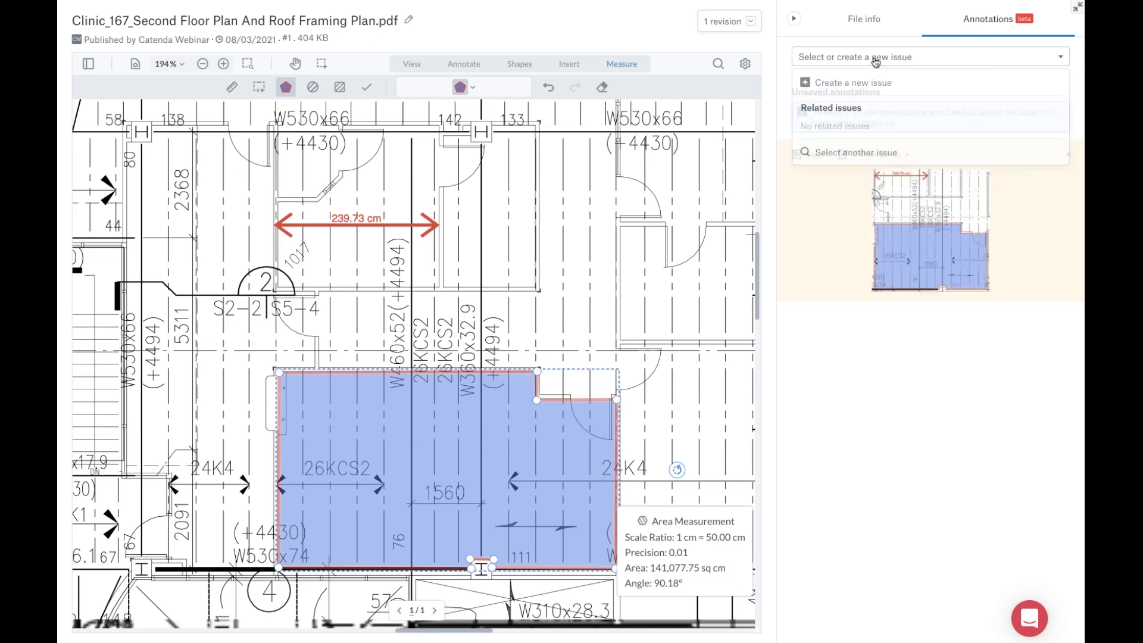
pyautogui.click(856, 153)
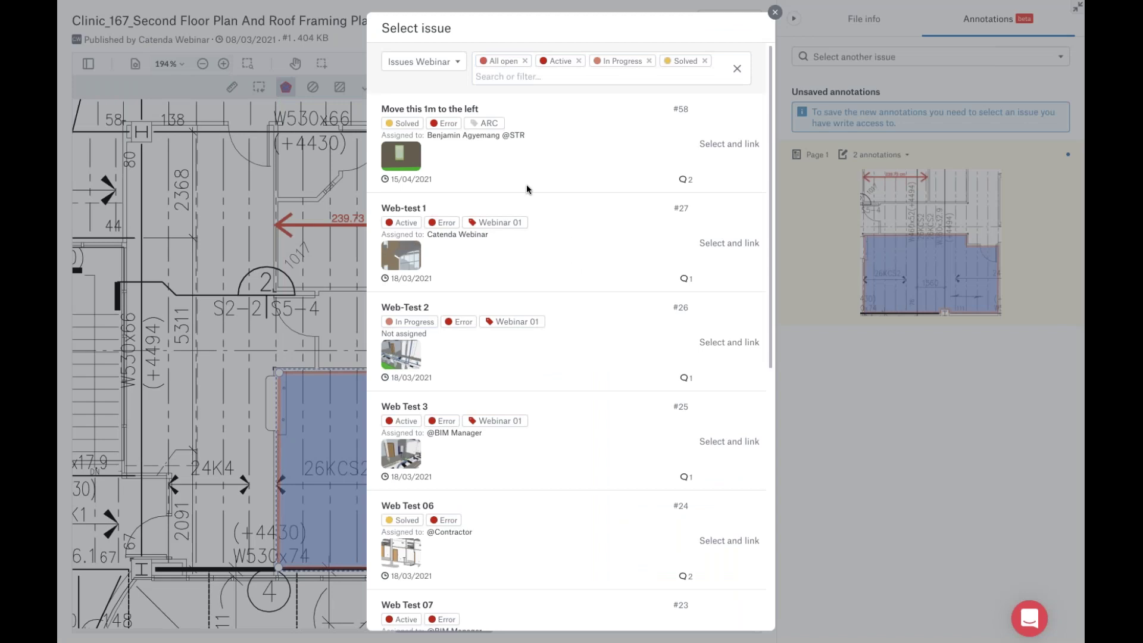
pyautogui.click(441, 69)
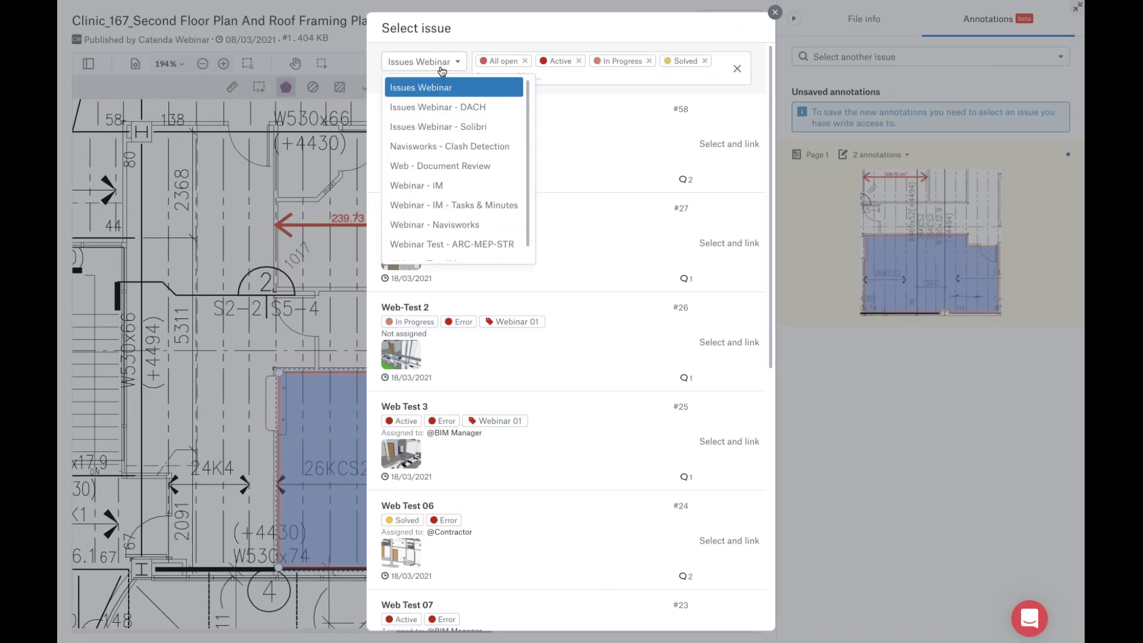
pyautogui.click(444, 166)
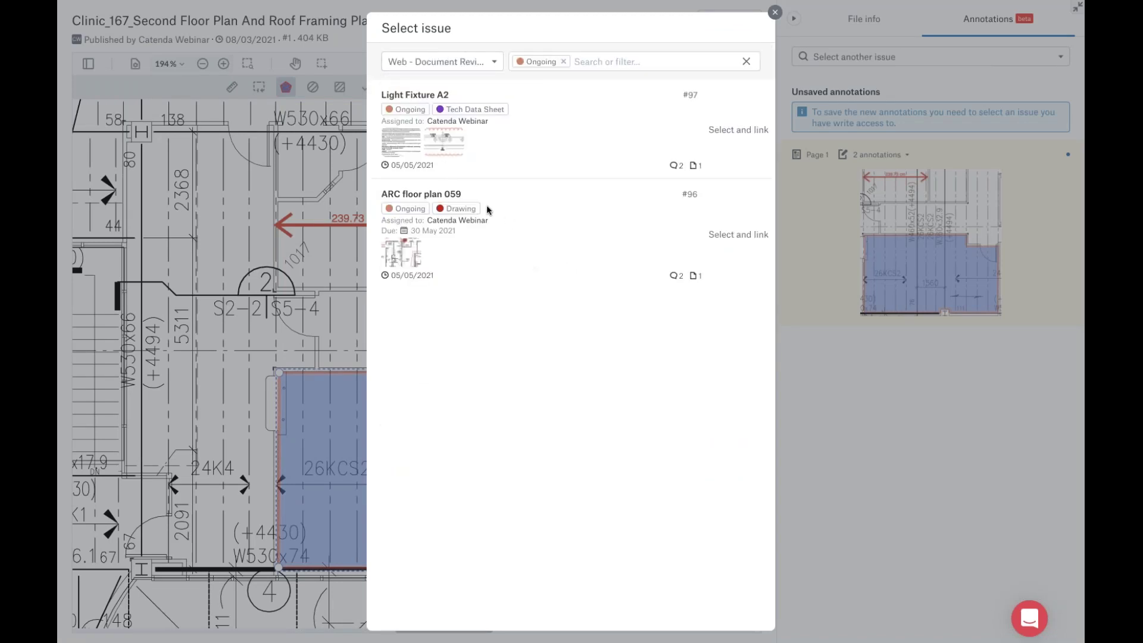
pyautogui.click(726, 236)
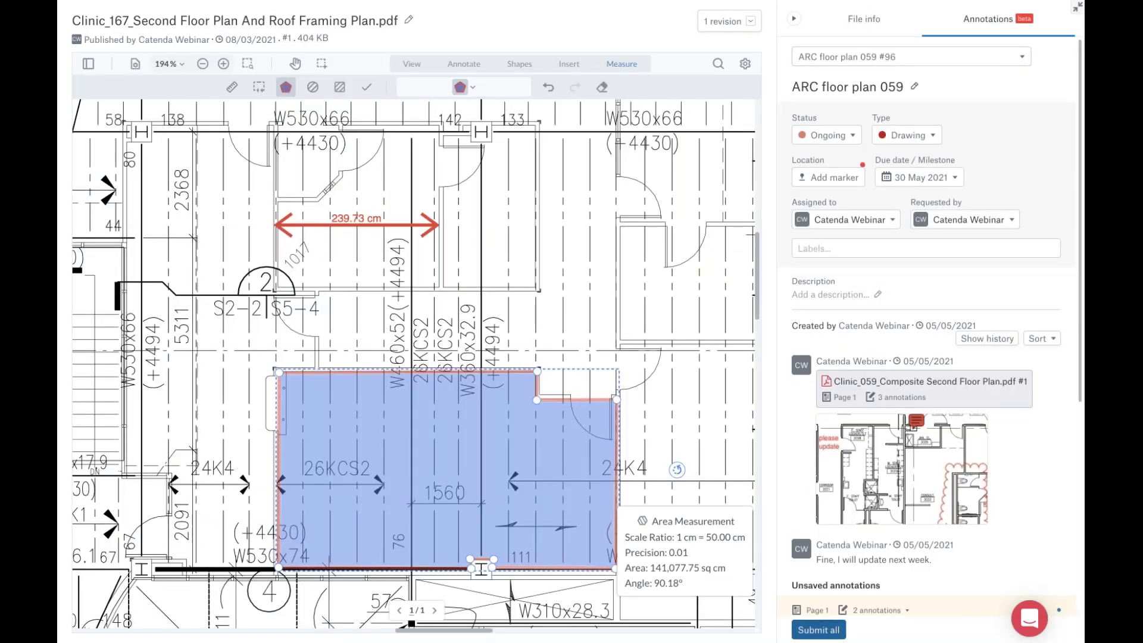
pyautogui.click(833, 632)
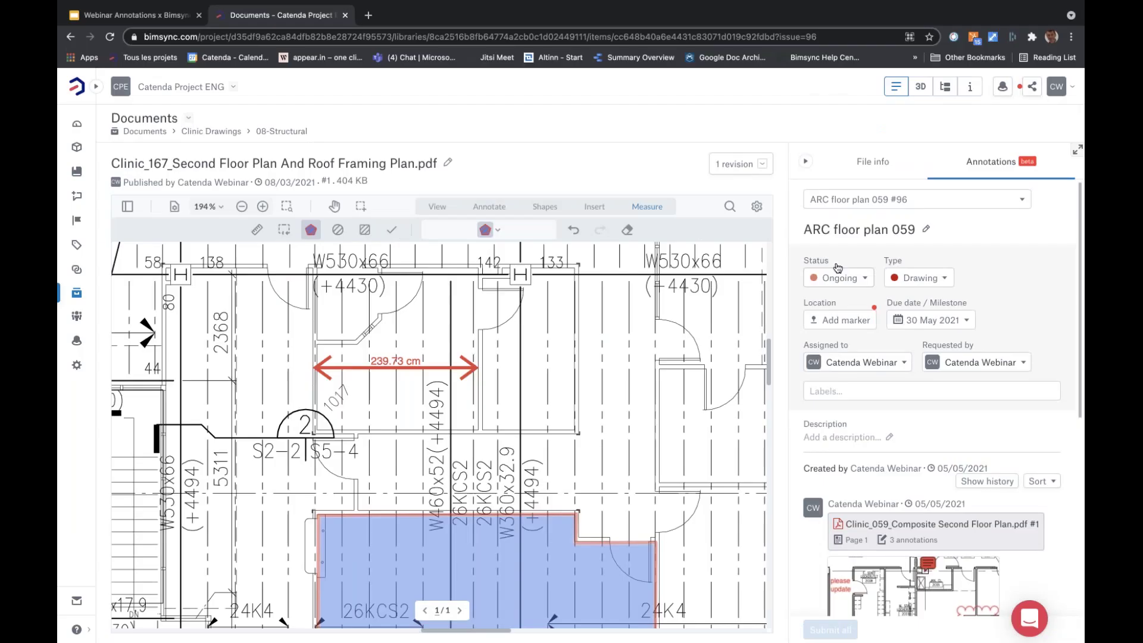
# Step: Open the ARC floor plan 059 issue from the file's related issues and review its comment thread
pyautogui.click(872, 164)
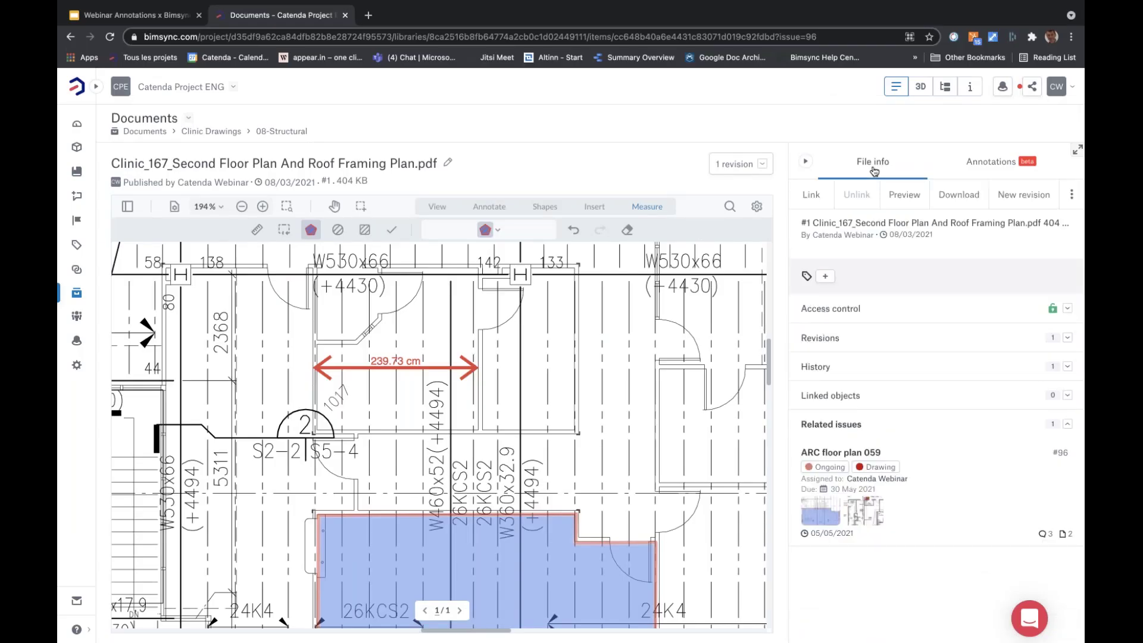
pyautogui.click(855, 469)
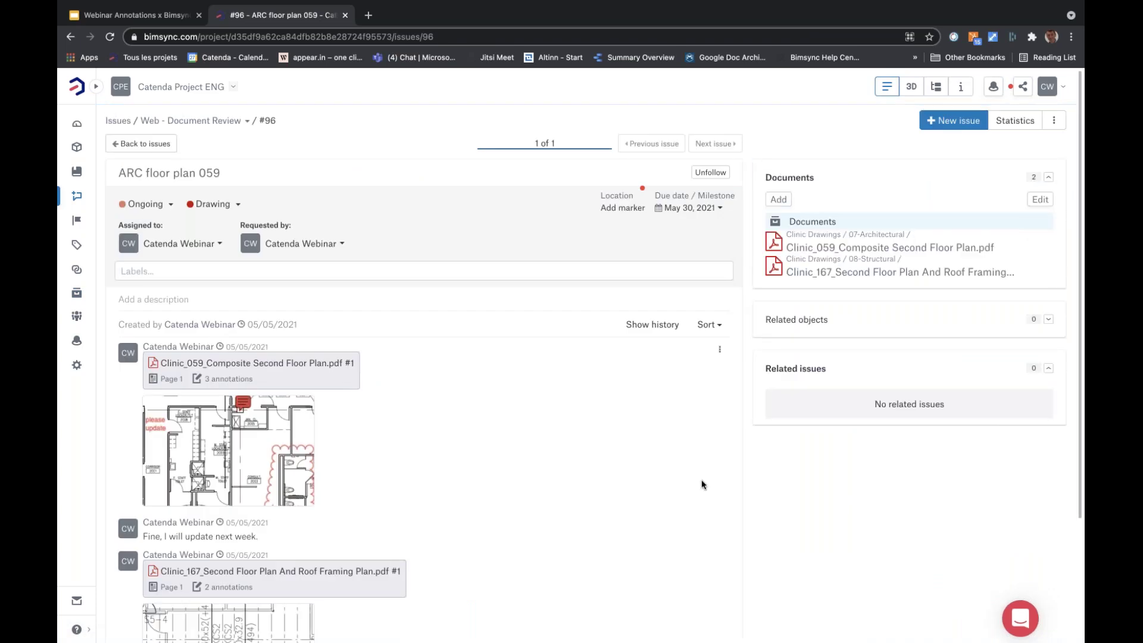
pyautogui.scroll(-3, 425, 424)
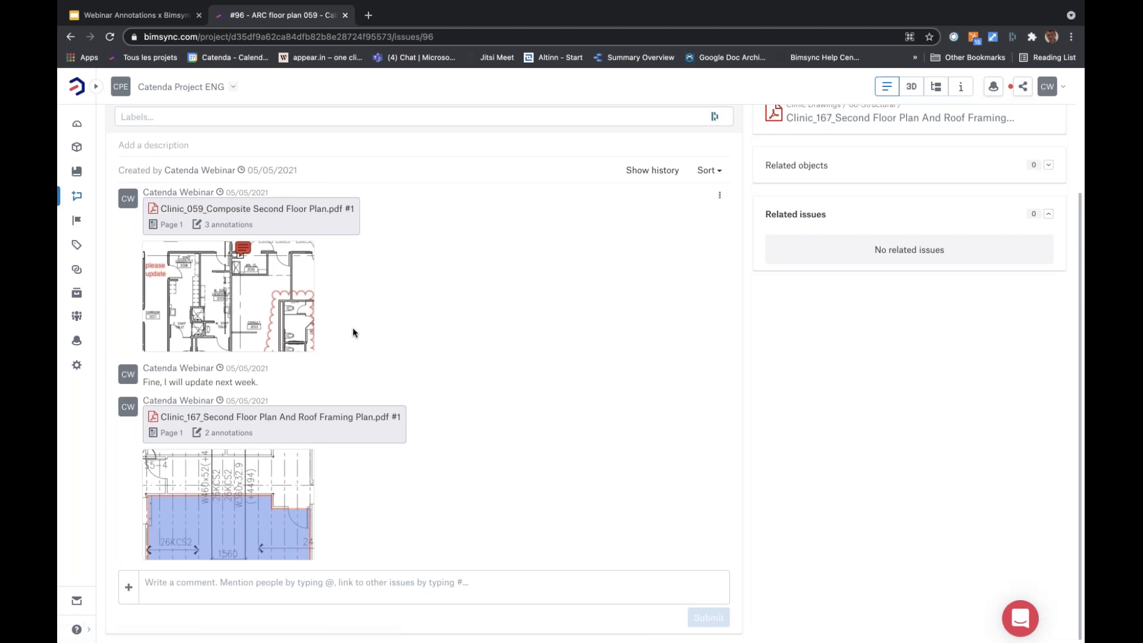
# Step: Follow the issue's Clinic_167 page 1 annotation back to the PDF and enlarge the blue measured area
pyautogui.click(218, 425)
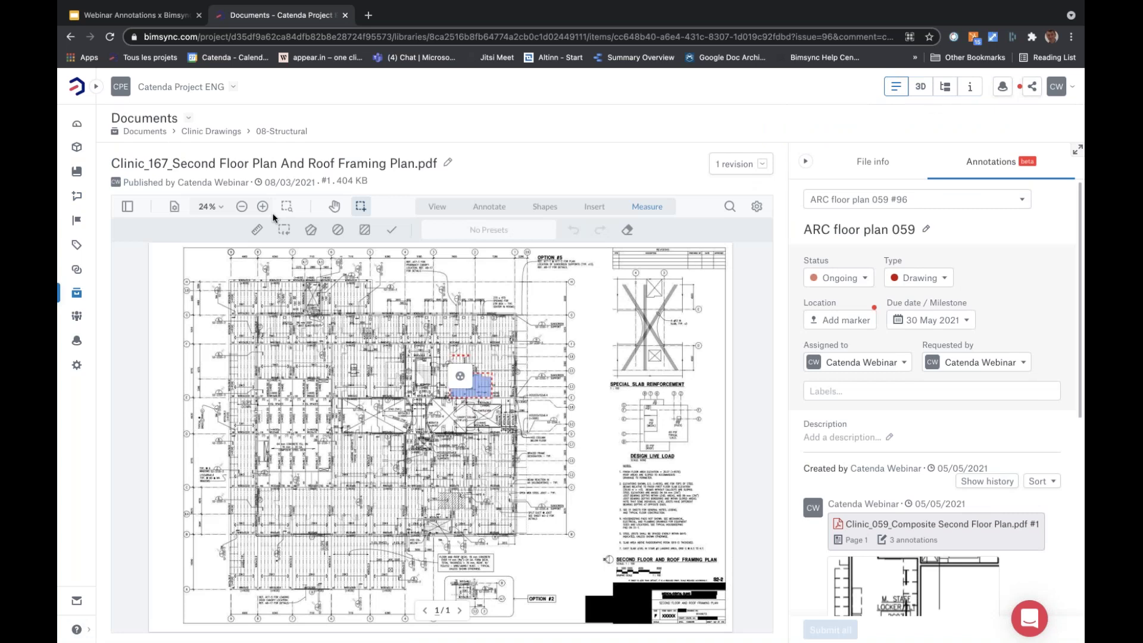
pyautogui.click(286, 206)
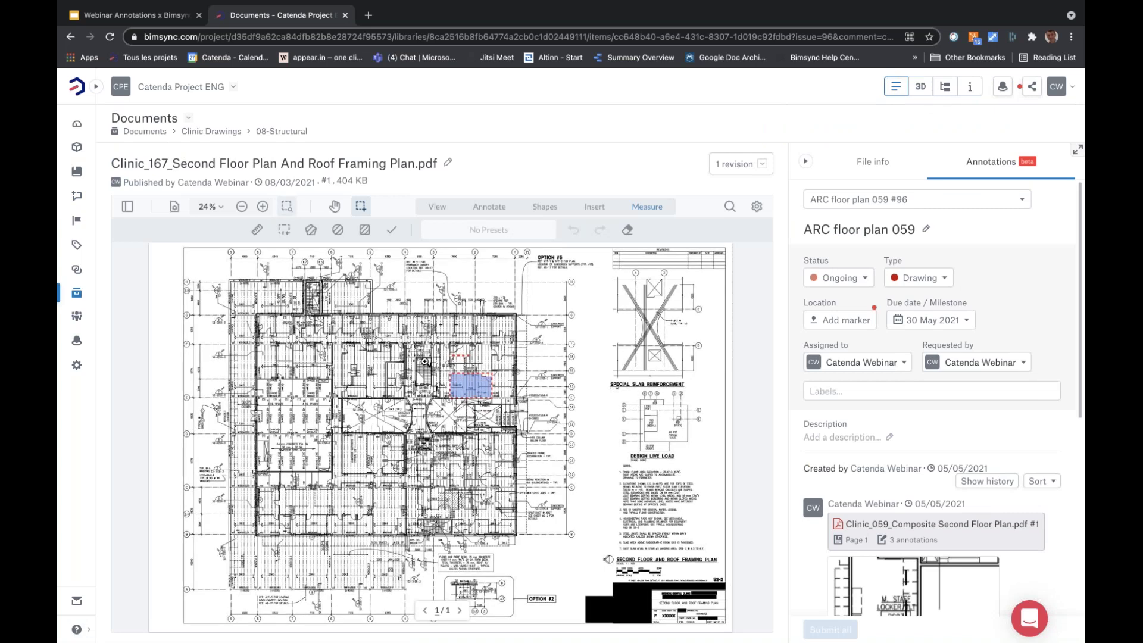
pyautogui.moveTo(433, 362); pyautogui.dragTo(511, 425)
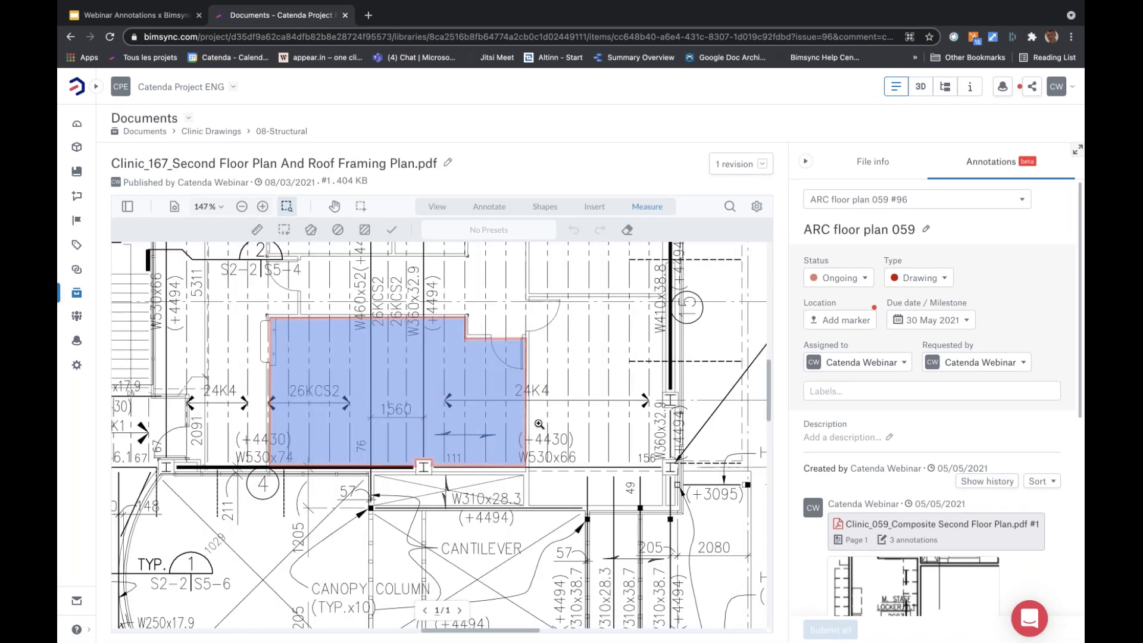
pyautogui.moveTo(521, 429)
# Step: Switch to the Webinar Annotations x Bimsync ENG presentation in Google Slides and start the slideshow from slide 2
pyautogui.click(136, 14)
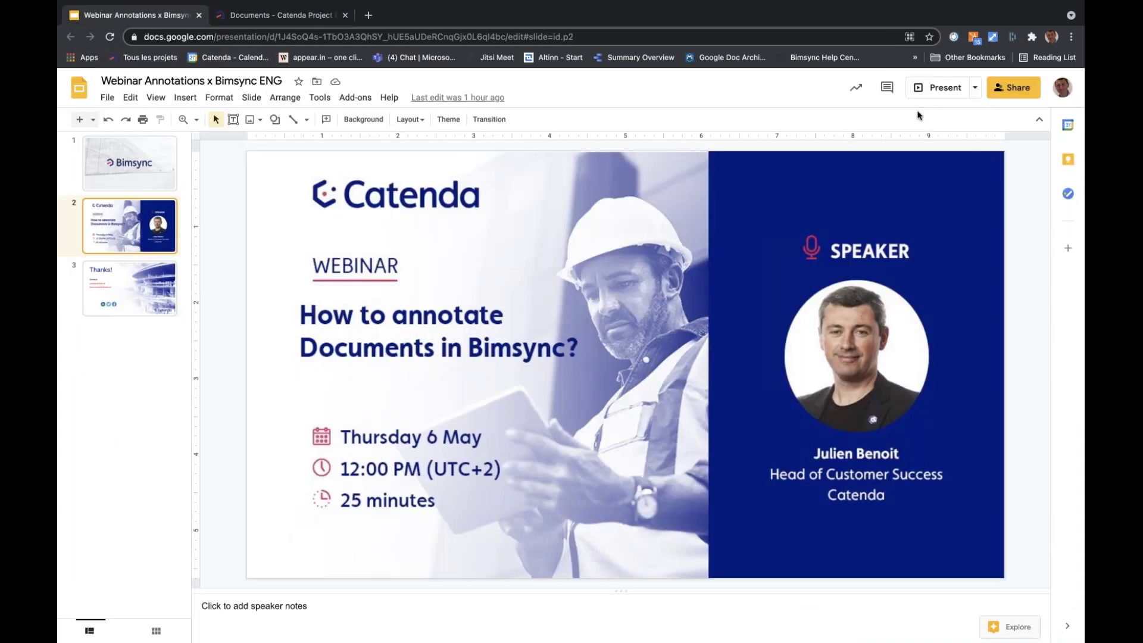
pyautogui.click(933, 92)
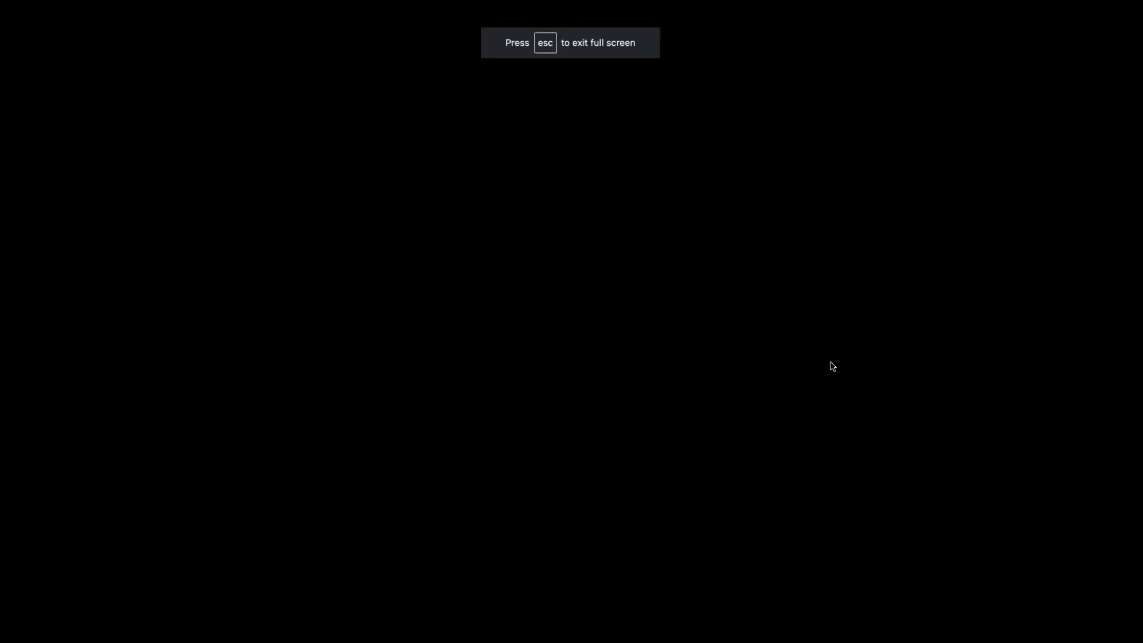